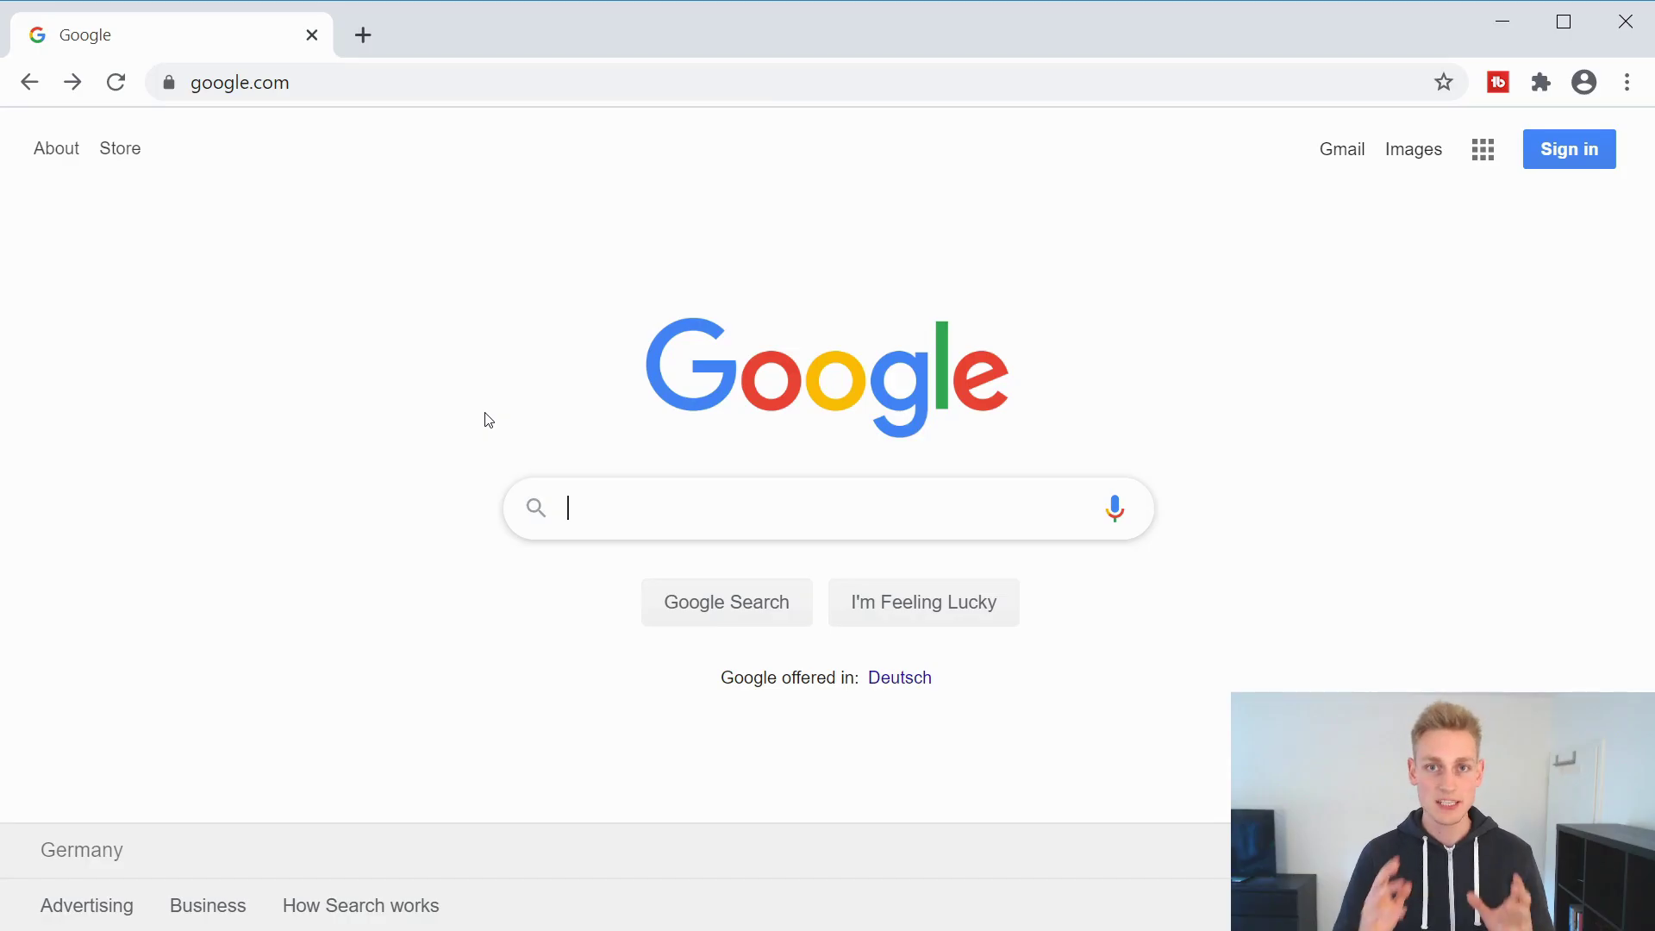
Search Google for 'how to sell on google' and browse up and down the results
text(h)
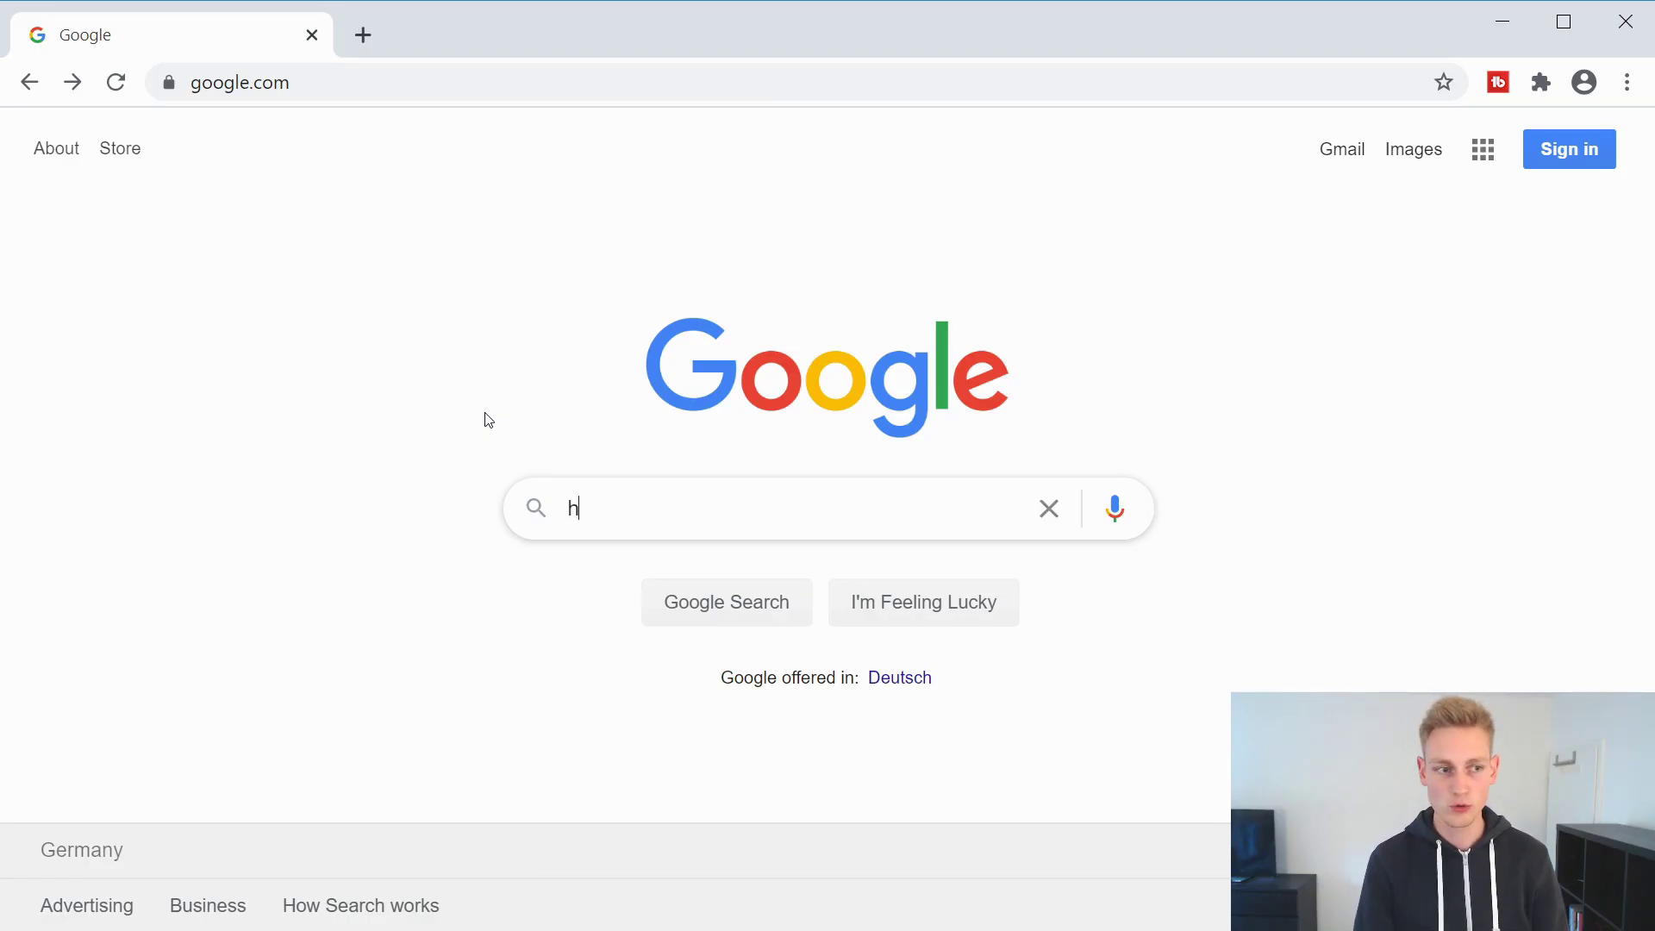
text(ow to sell on google)
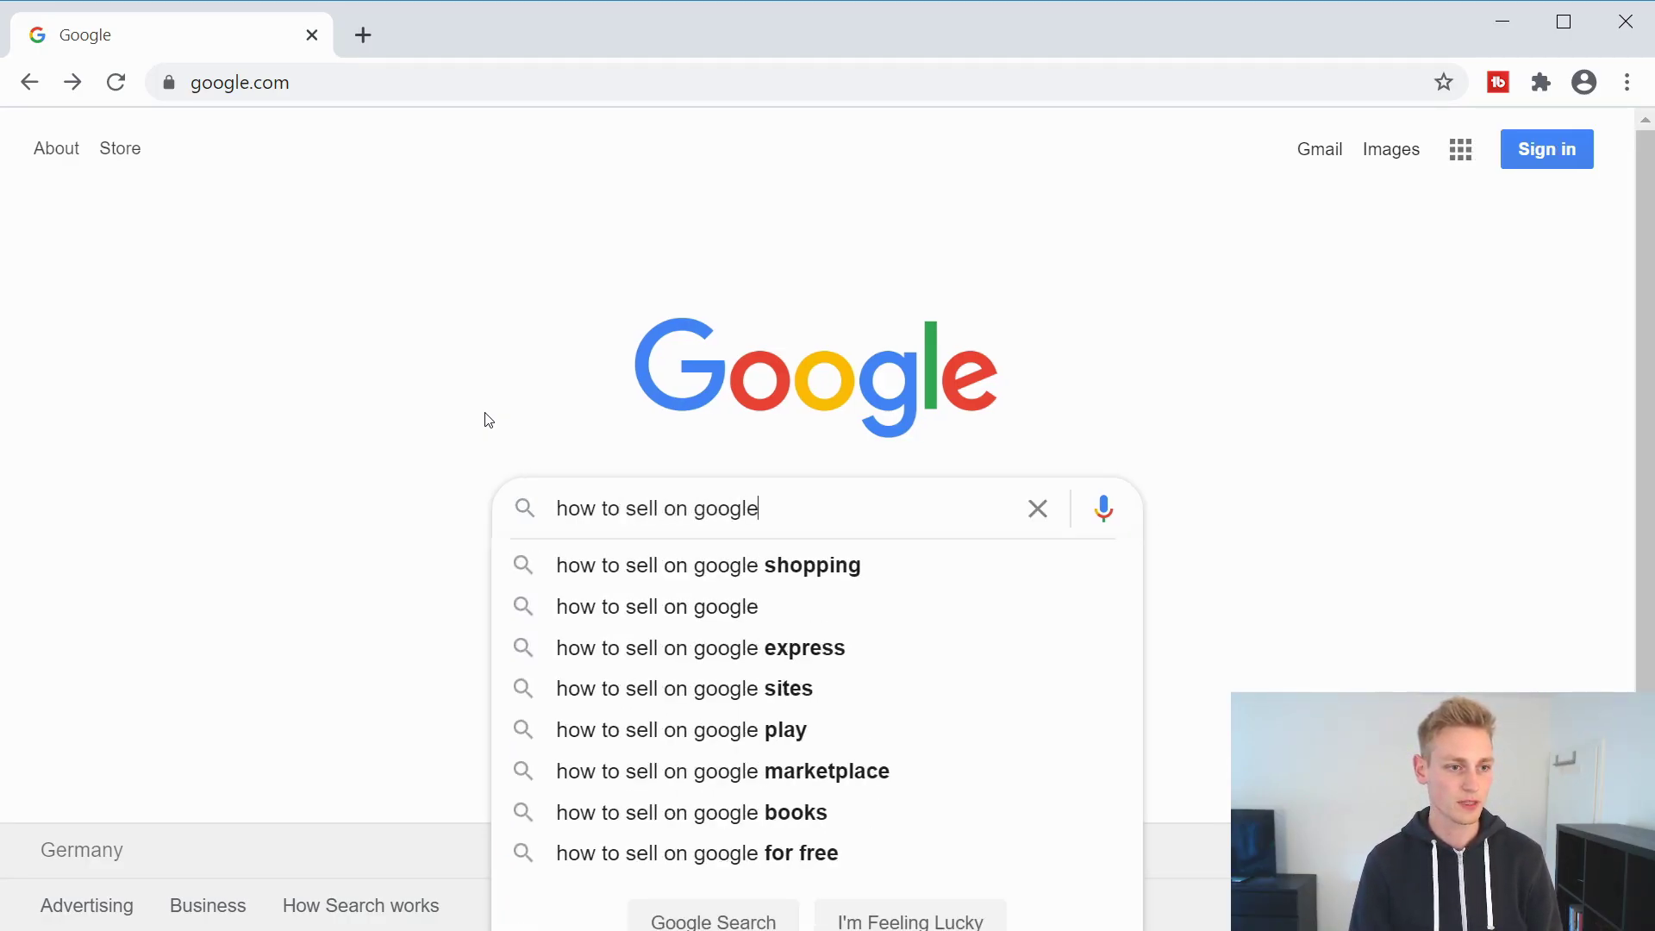
key(Return)
scroll(788, 514, down, 6)
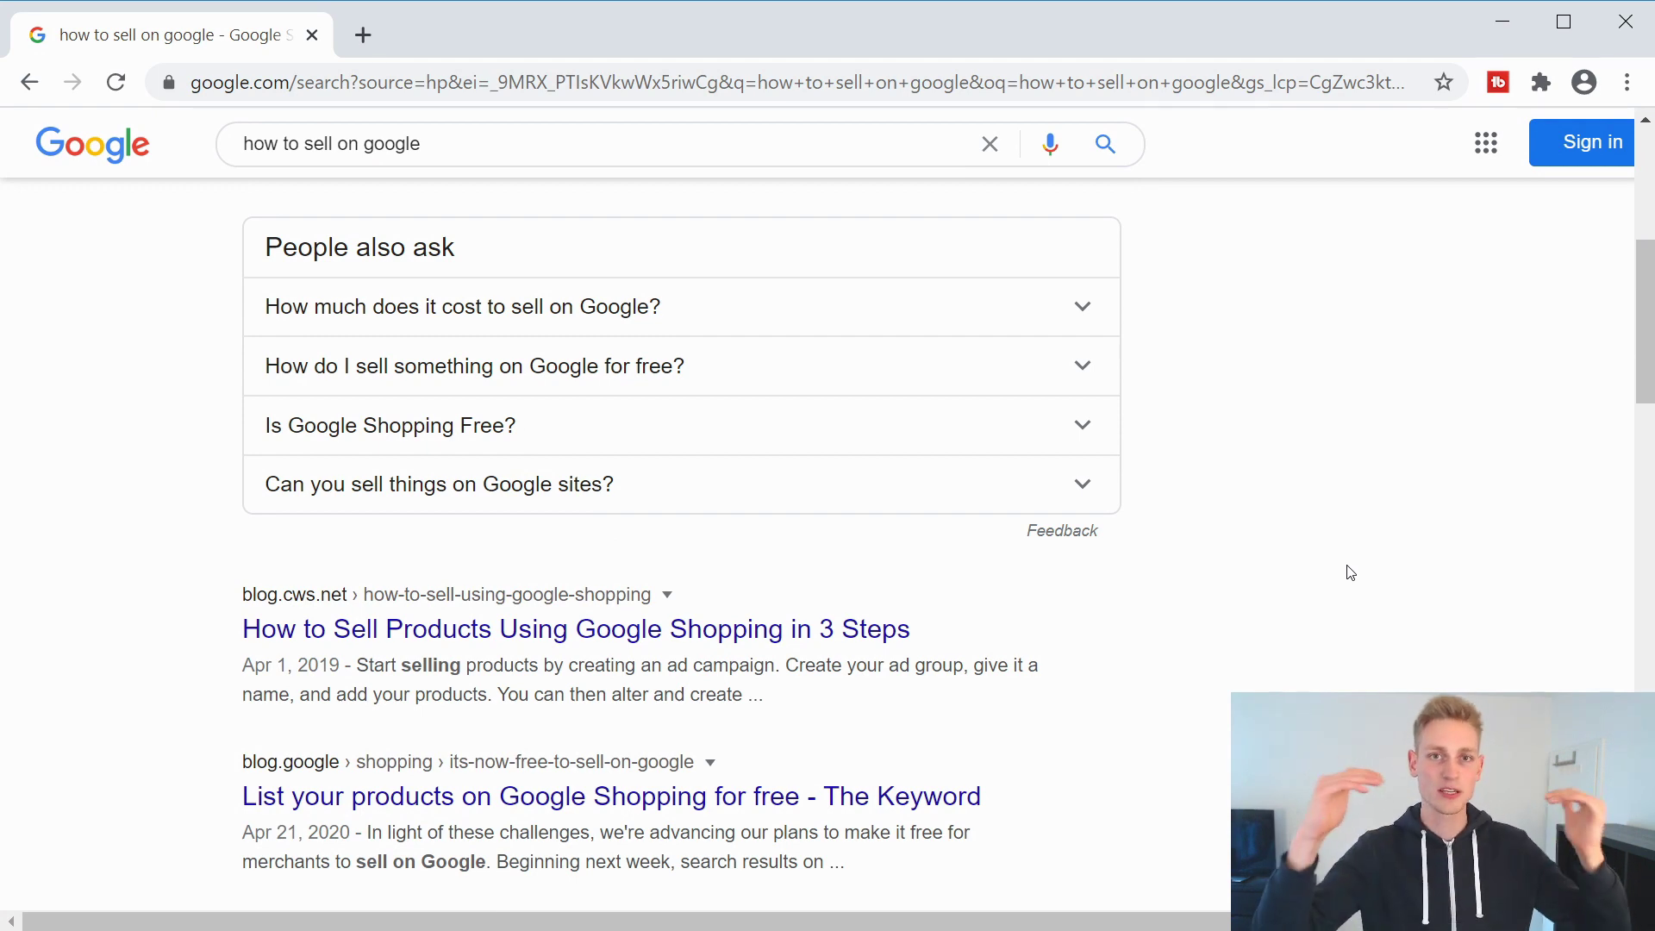
scroll(1349, 572, up, 1)
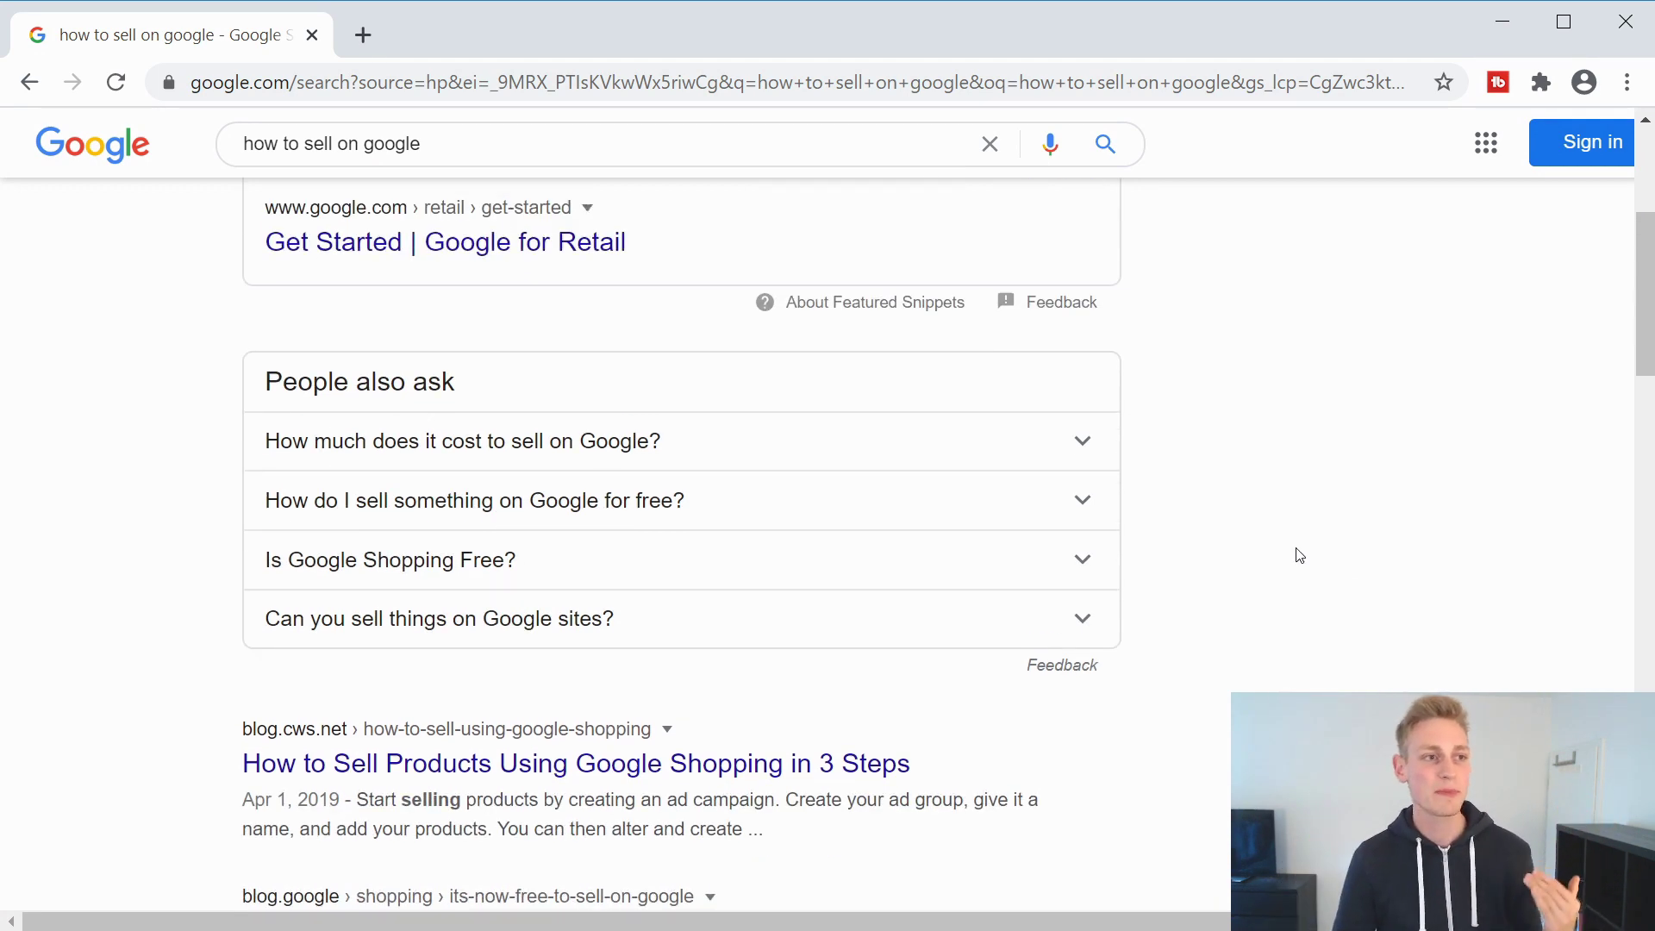
scroll(1296, 554, down, 1)
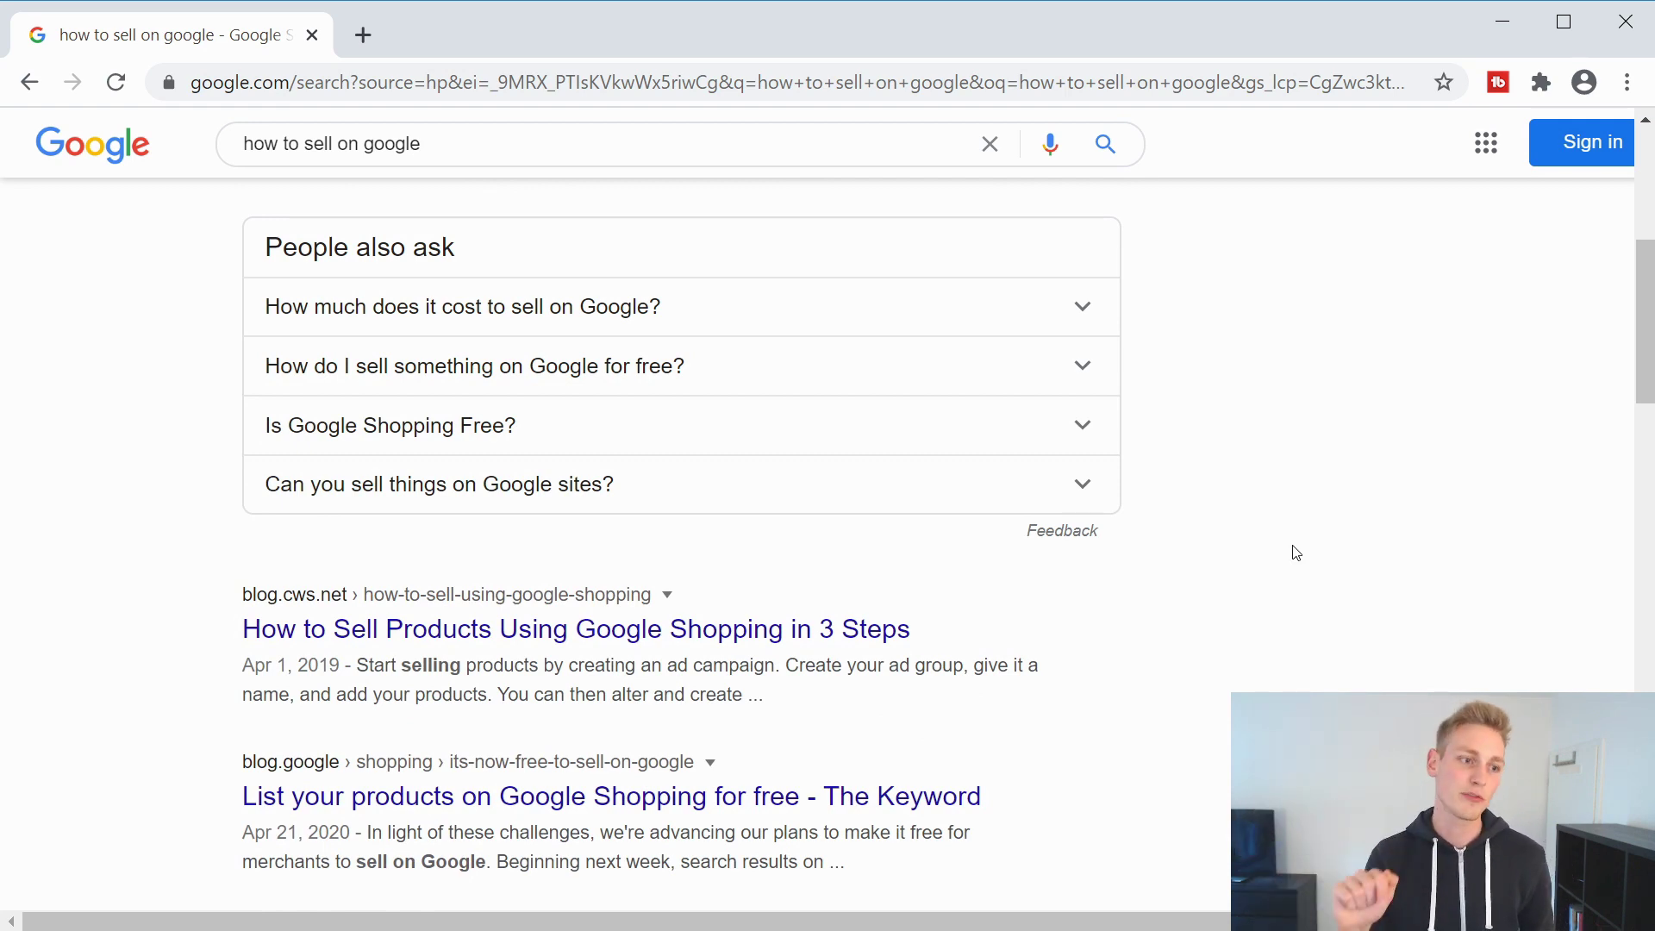
scroll(1212, 639, up, 1)
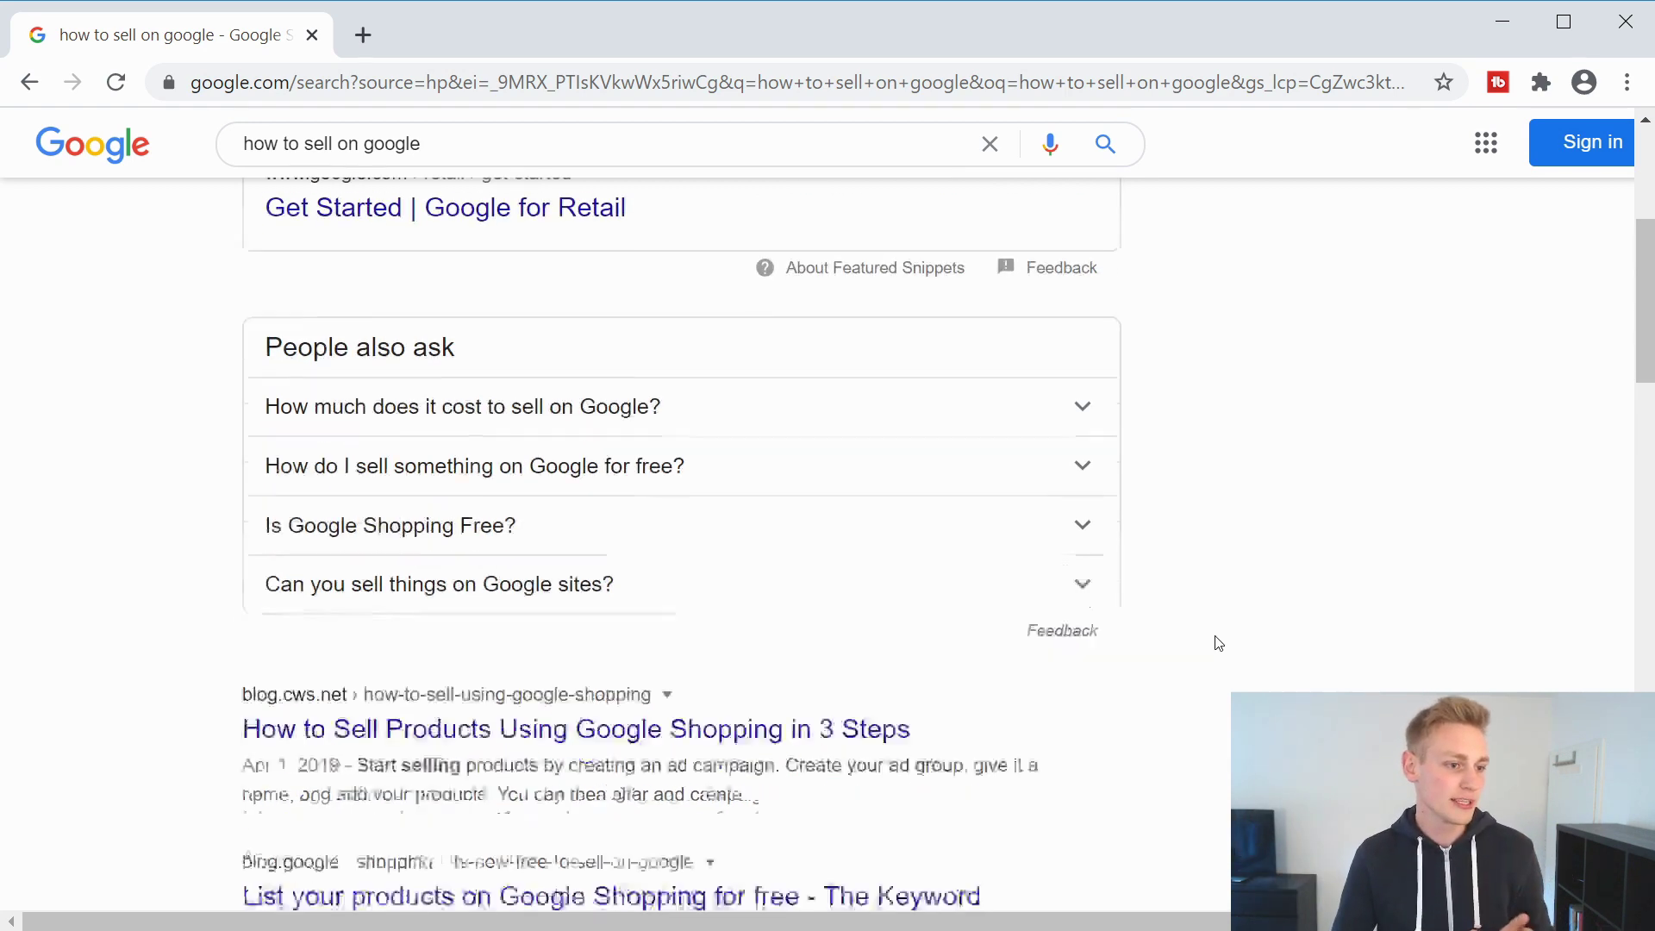
scroll(1219, 636, down, 1)
scroll(1218, 647, down, 4)
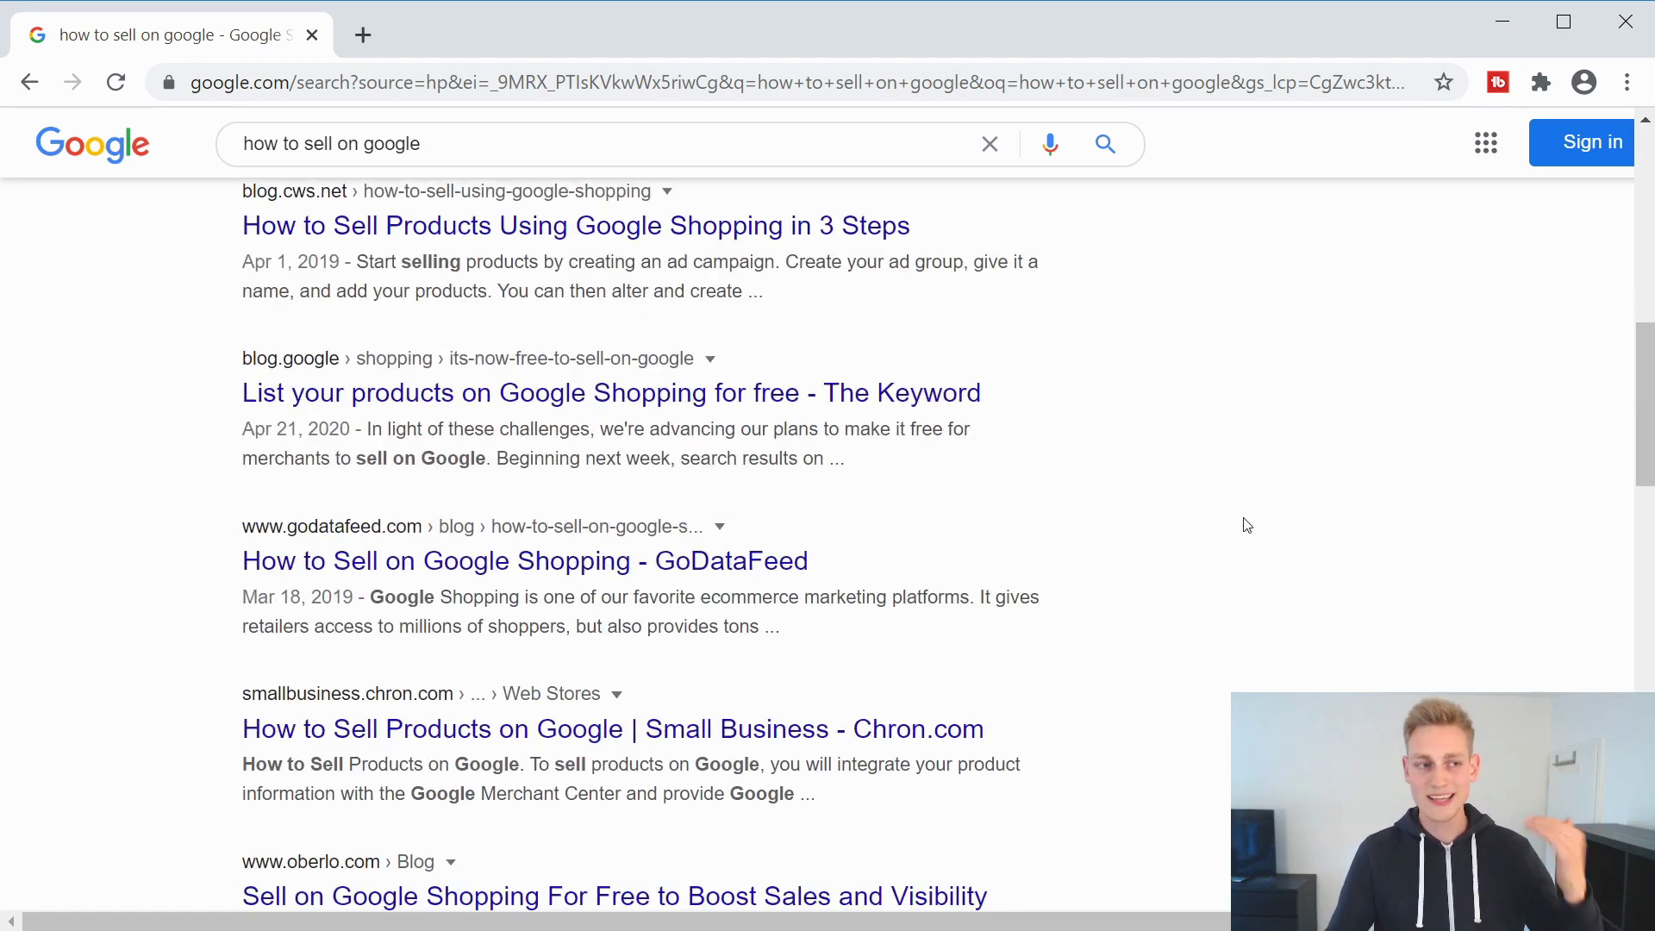
scroll(1248, 526, up, 1)
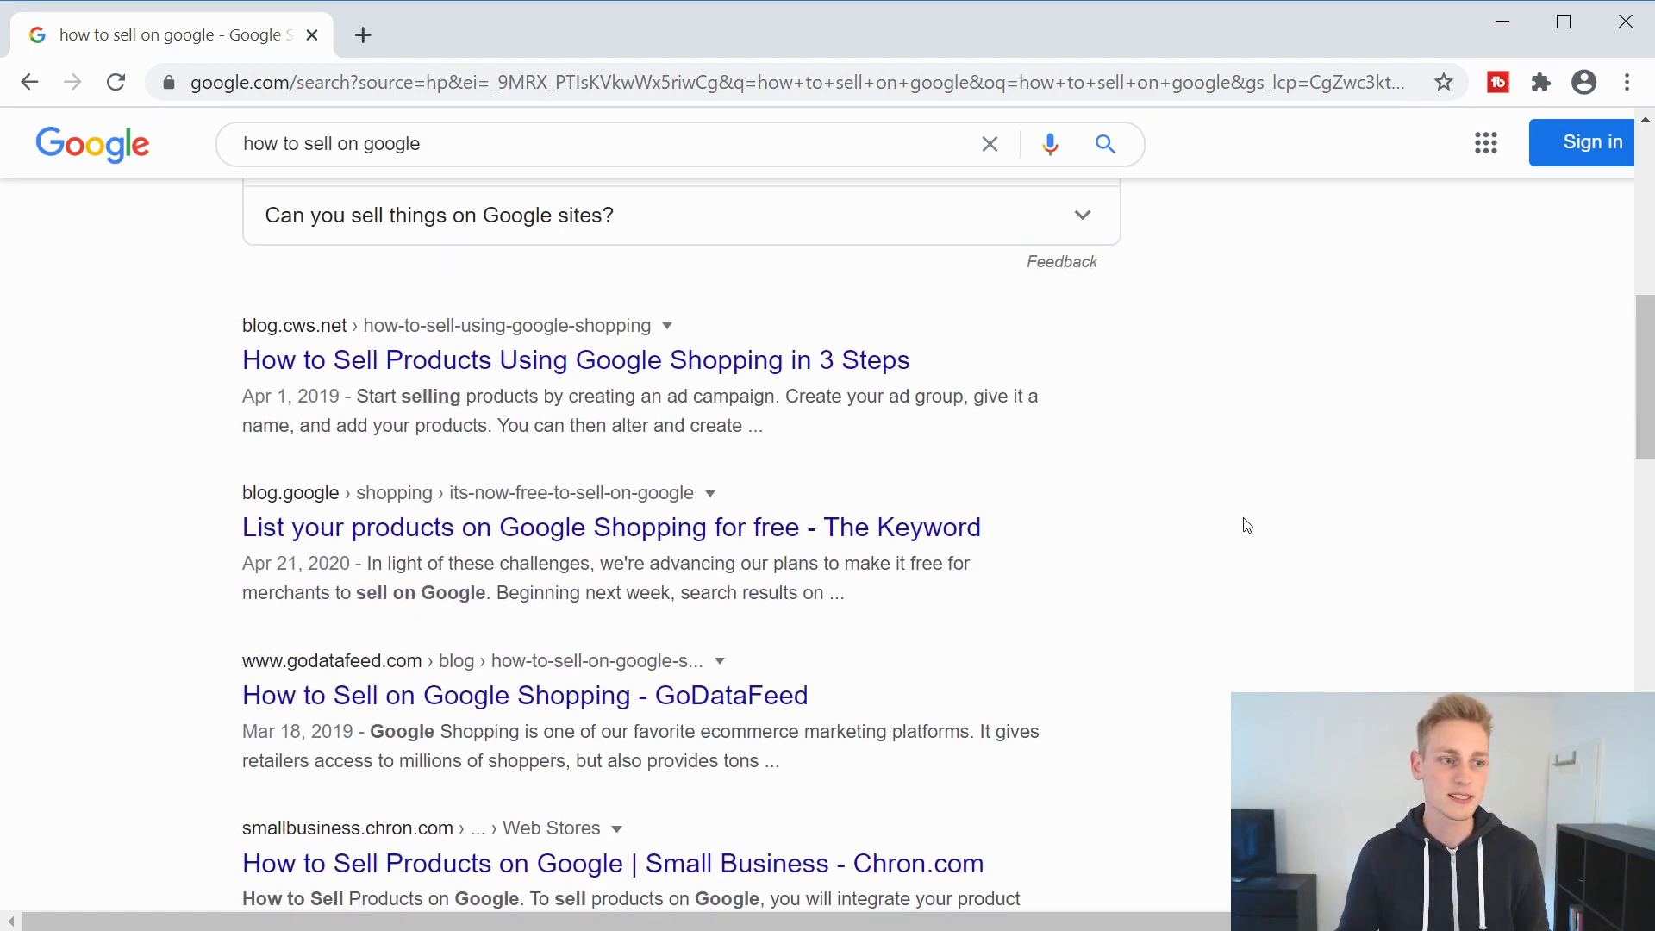
scroll(1101, 635, up, 1)
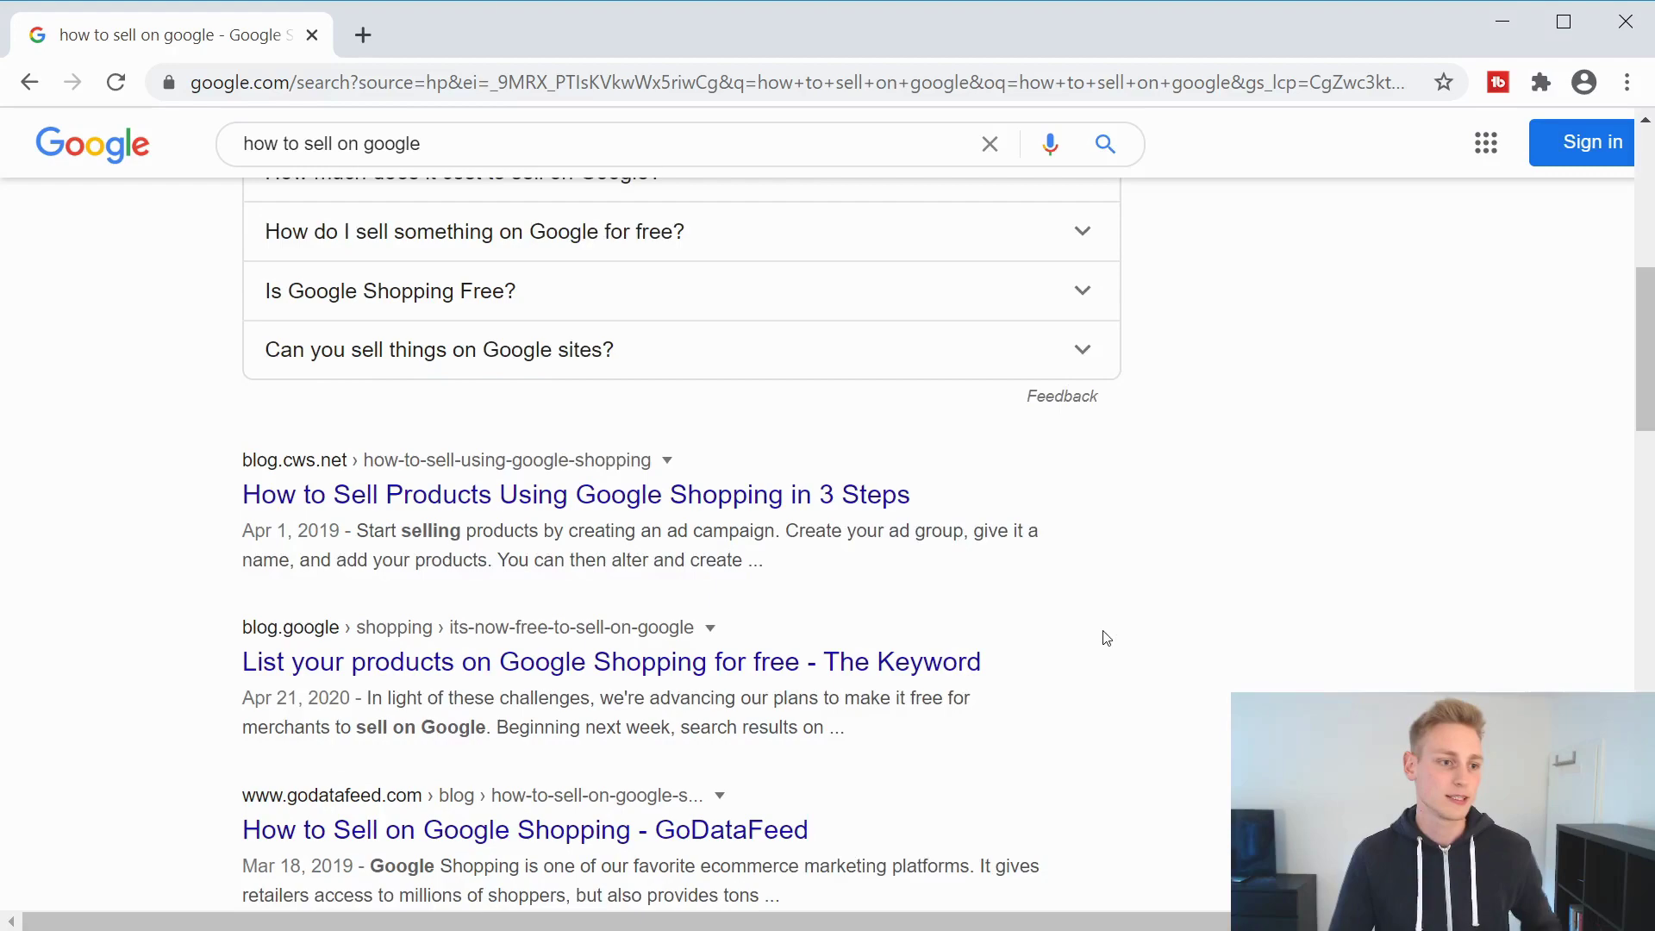
scroll(1093, 687, down, 4)
scroll(1098, 687, up, 4)
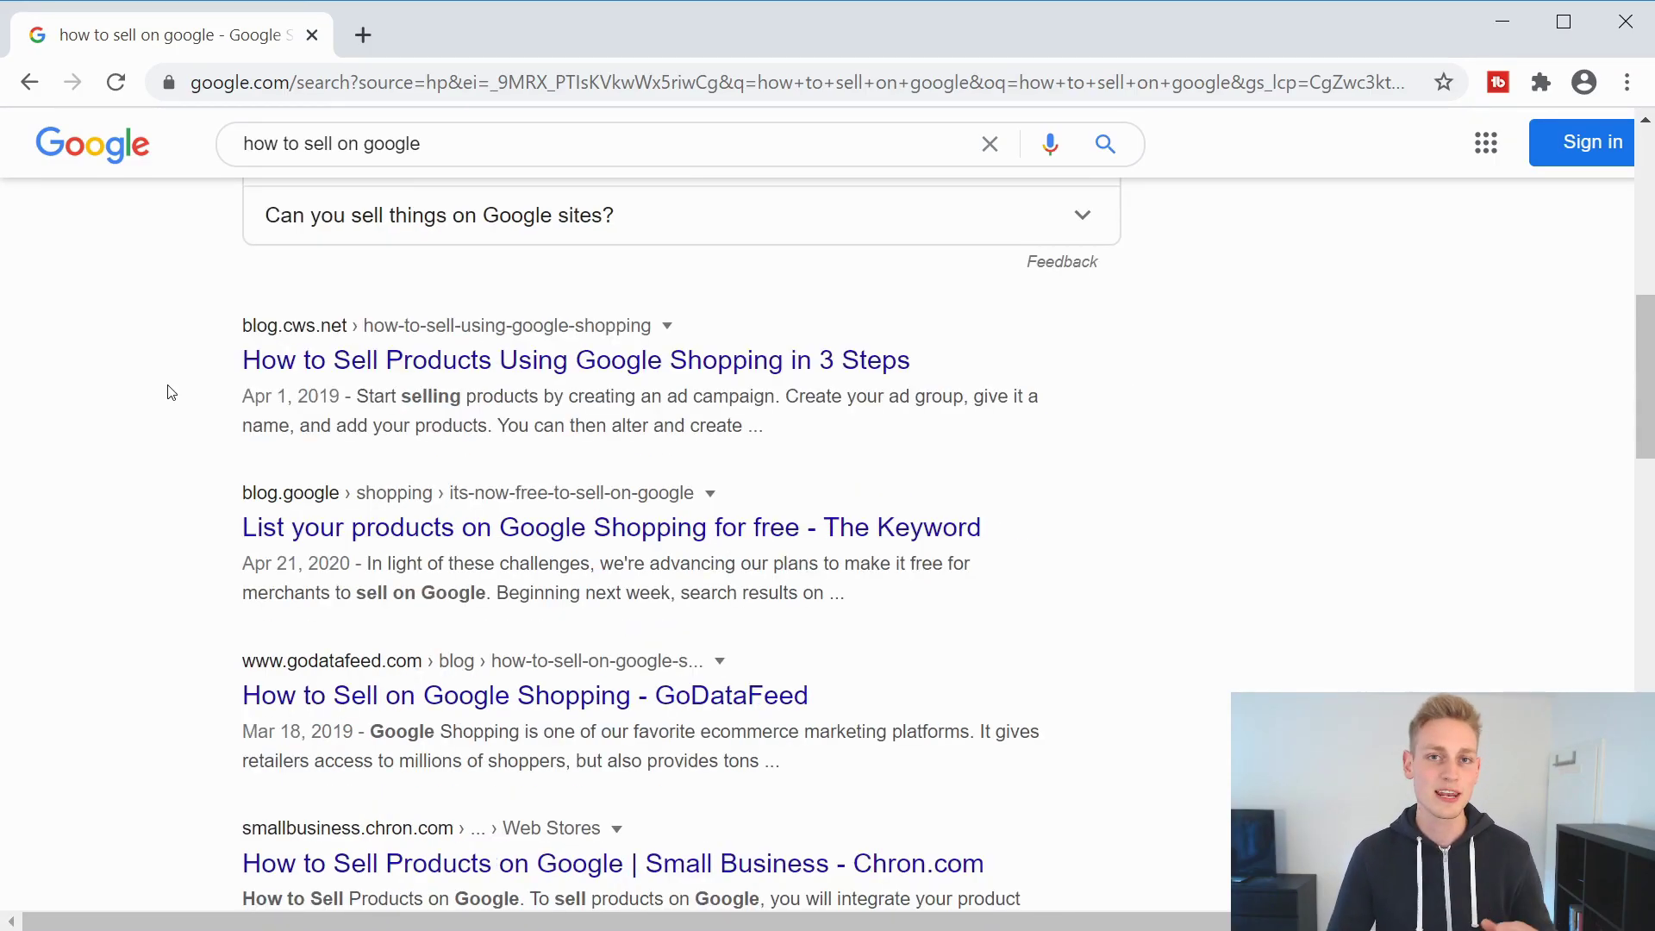
scroll(199, 520, up, 10)
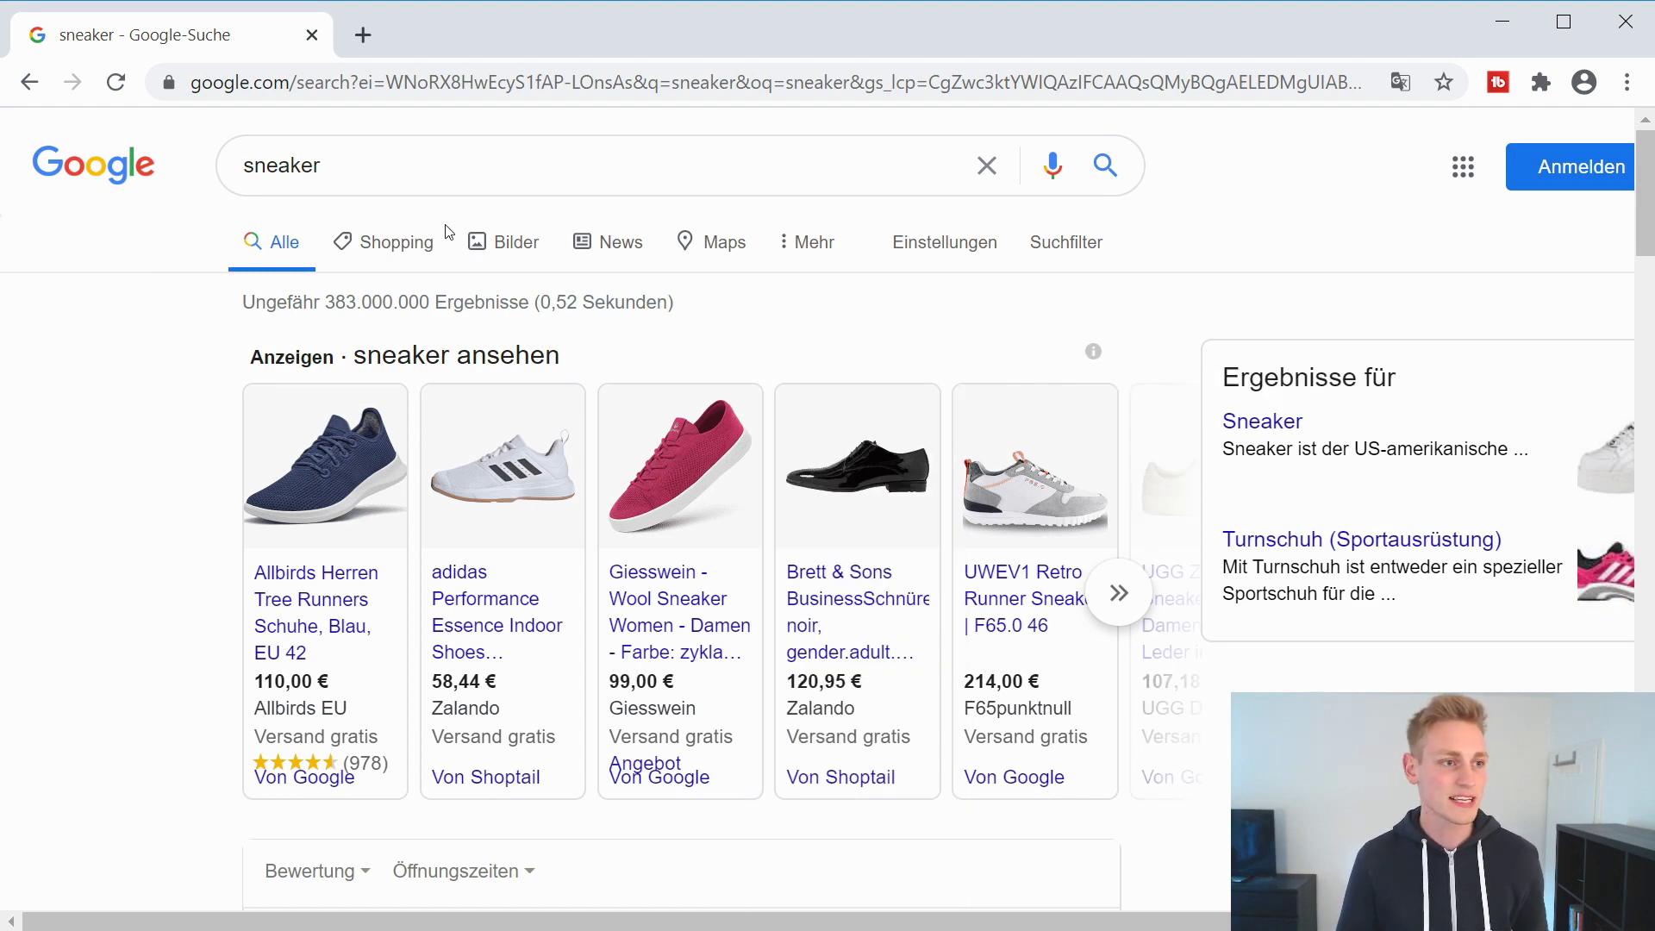
Switch the sneaker results to Shopping listings and scroll through them
click(387, 255)
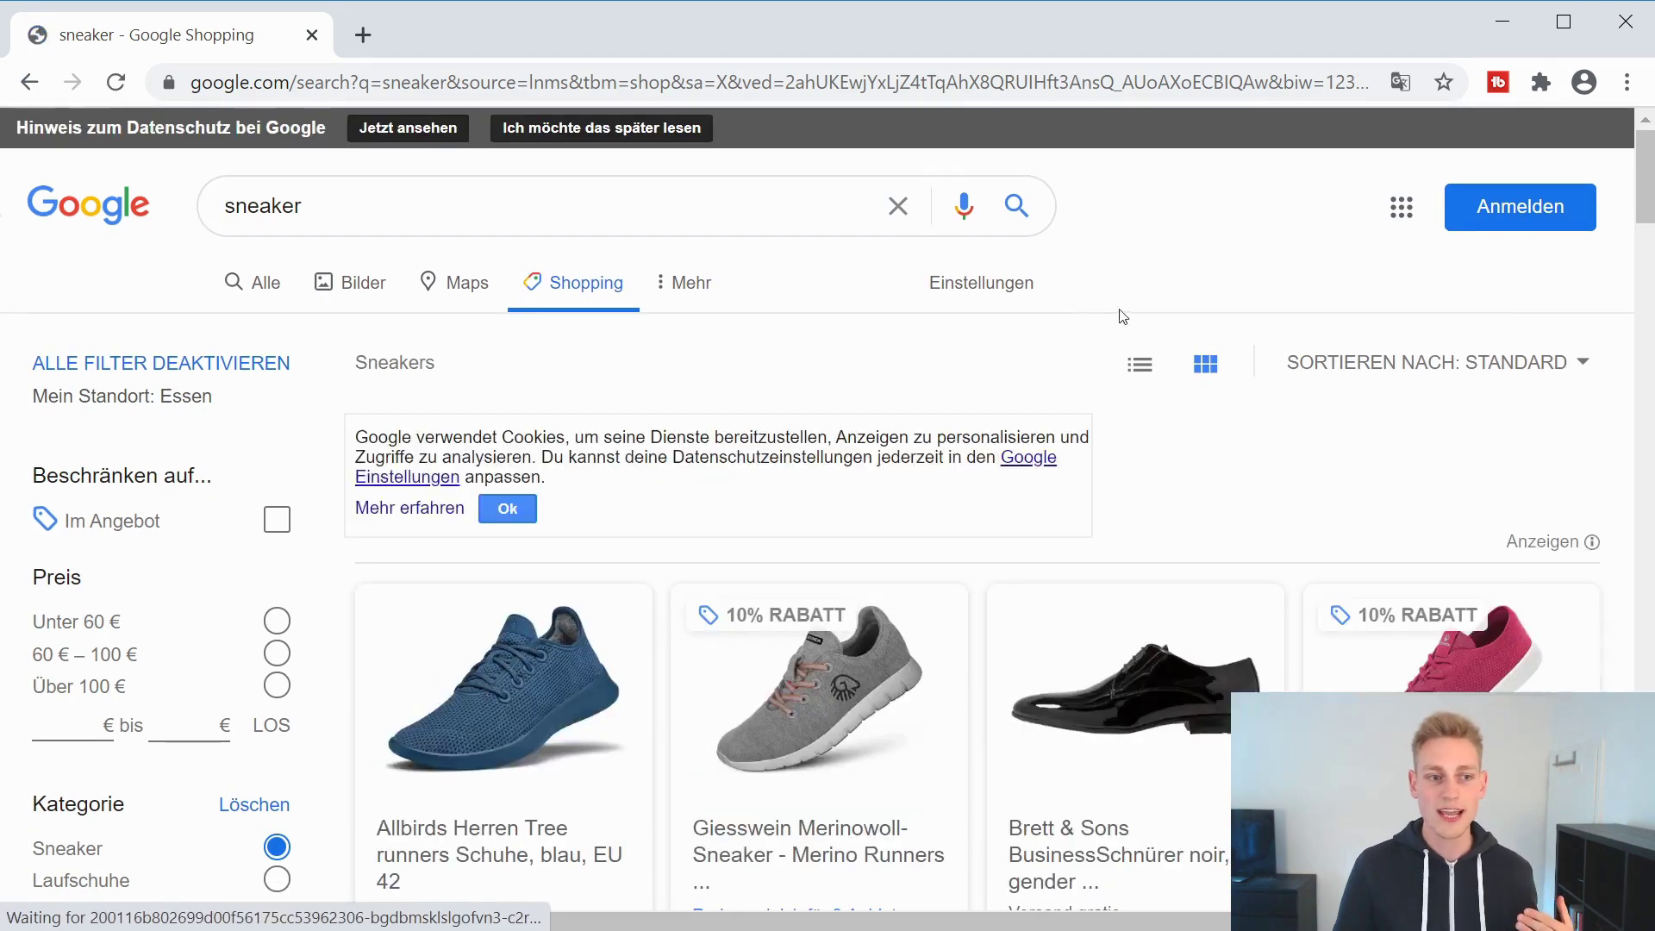
scroll(1164, 322, down, 8)
scroll(1291, 443, up, 8)
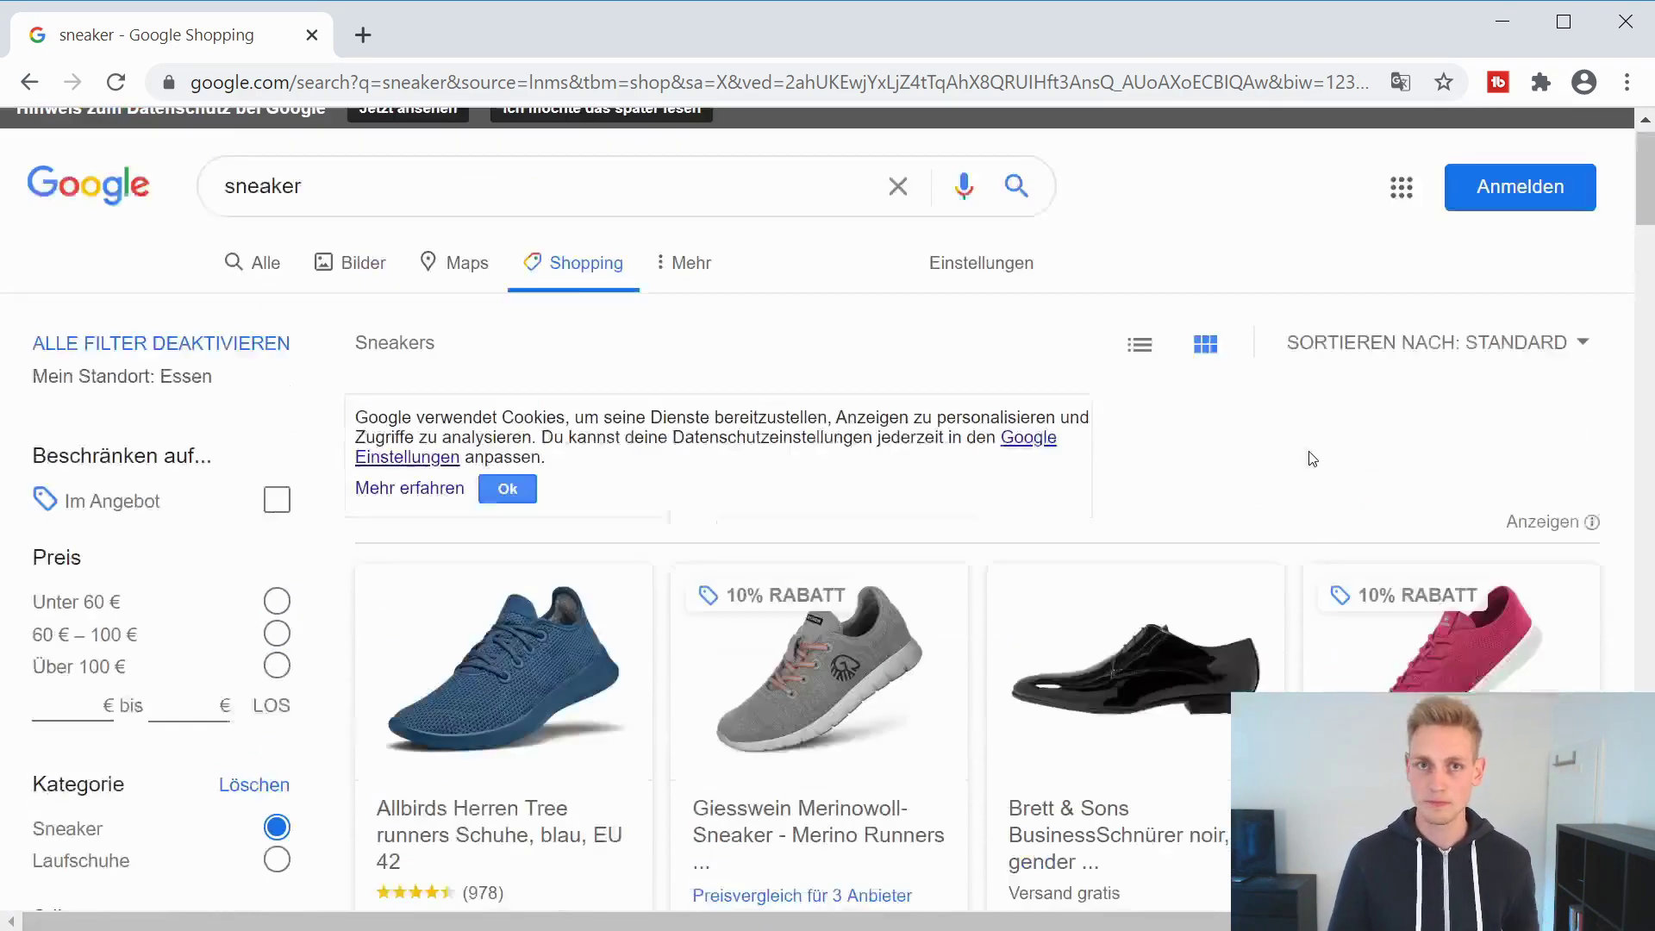
scroll(1191, 310, down, 3)
scroll(1191, 310, down, 2)
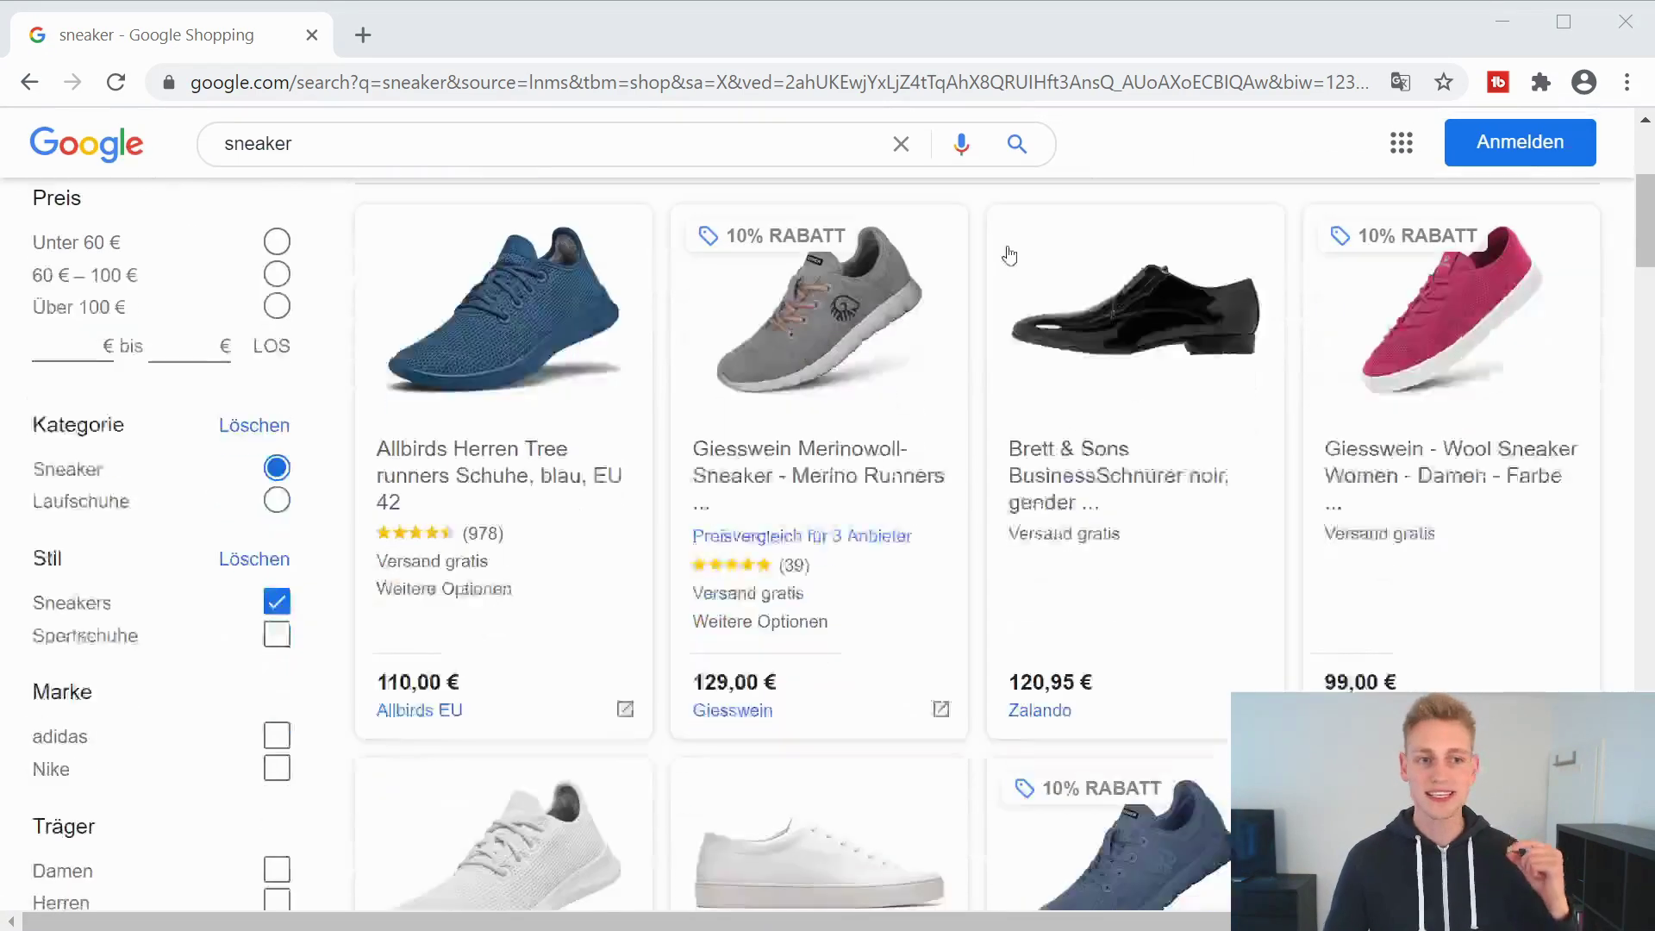
Check the Giesswein merino sneaker offer and its shop page, then close both
click(797, 350)
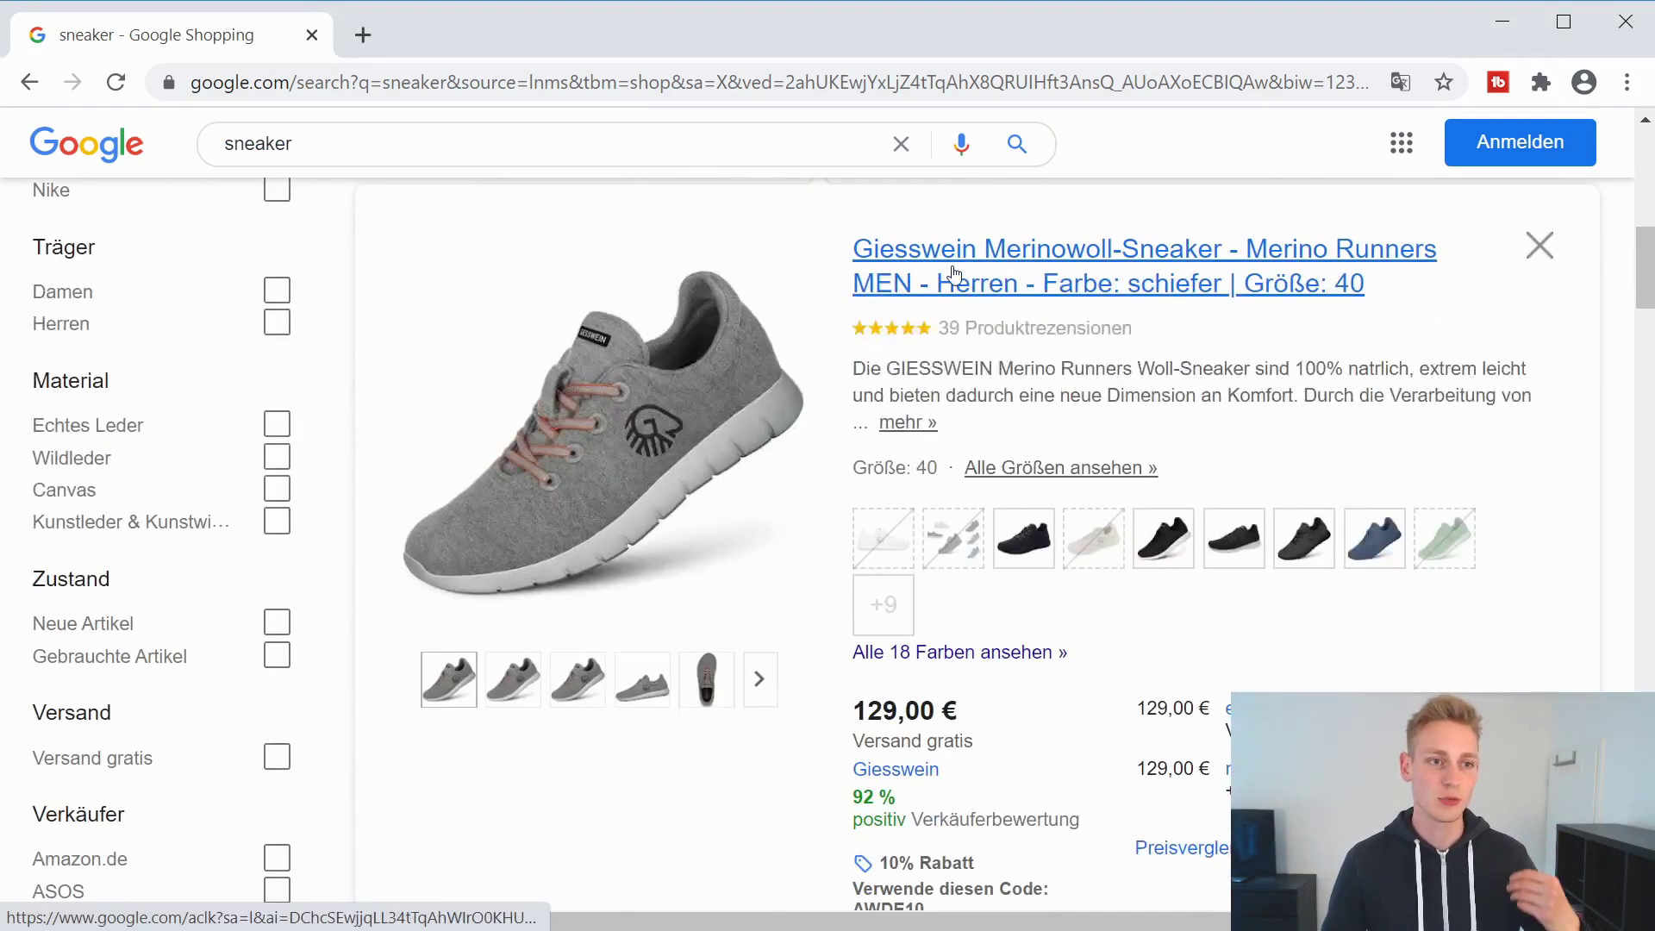
click(1011, 276)
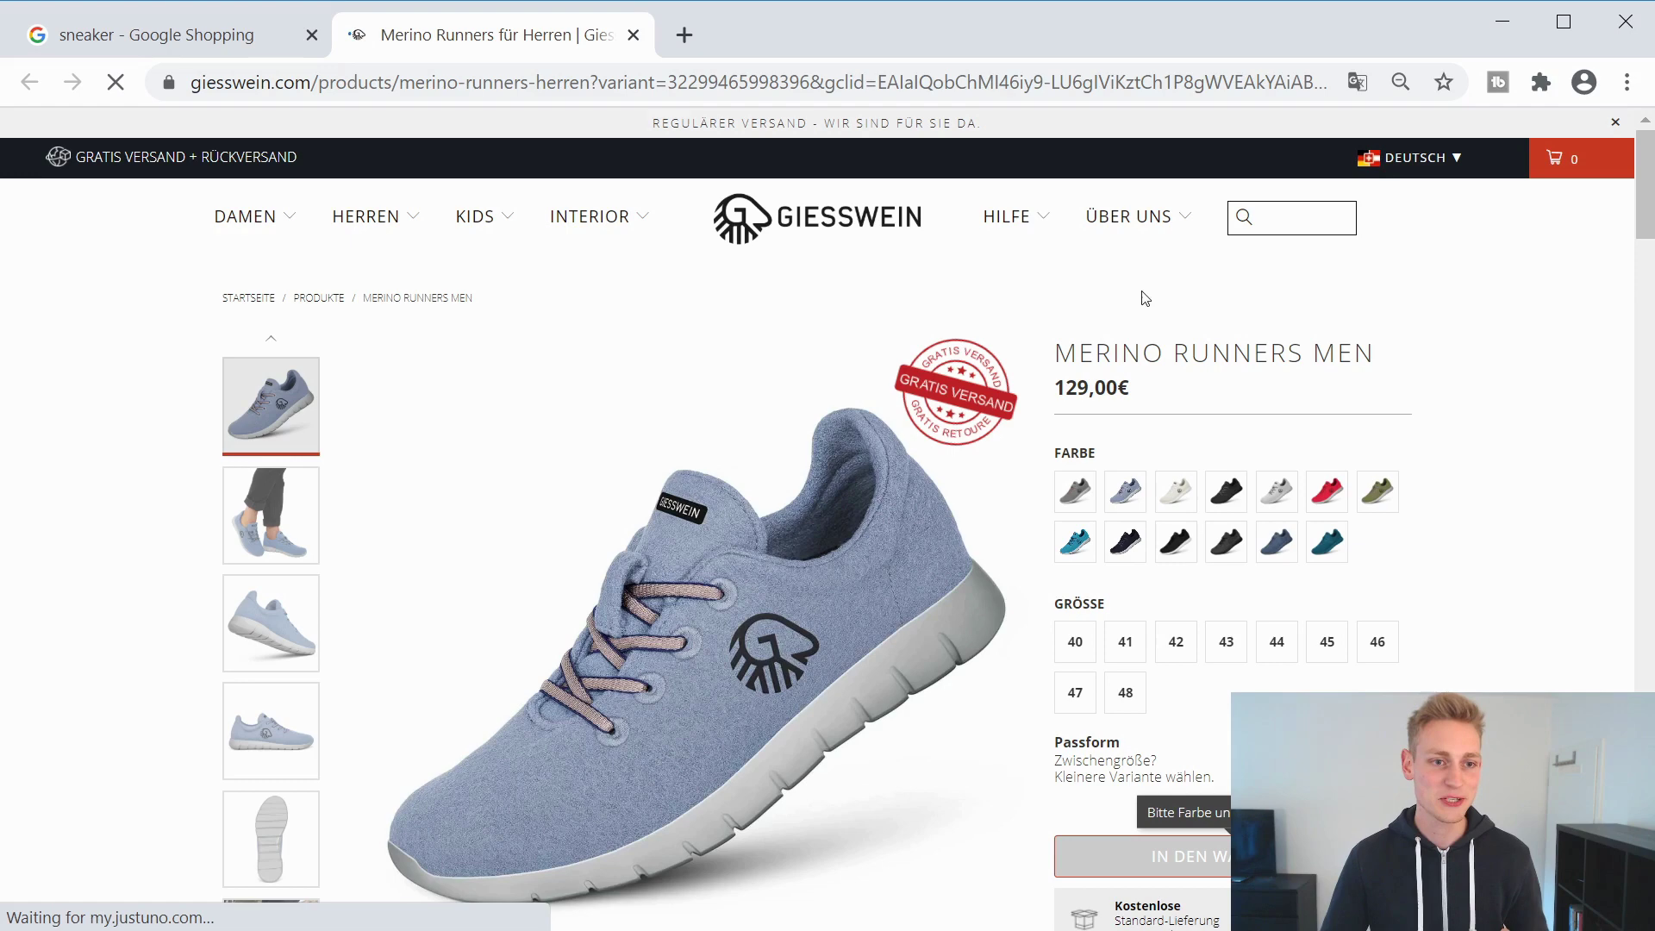
scroll(1310, 294, down, 2)
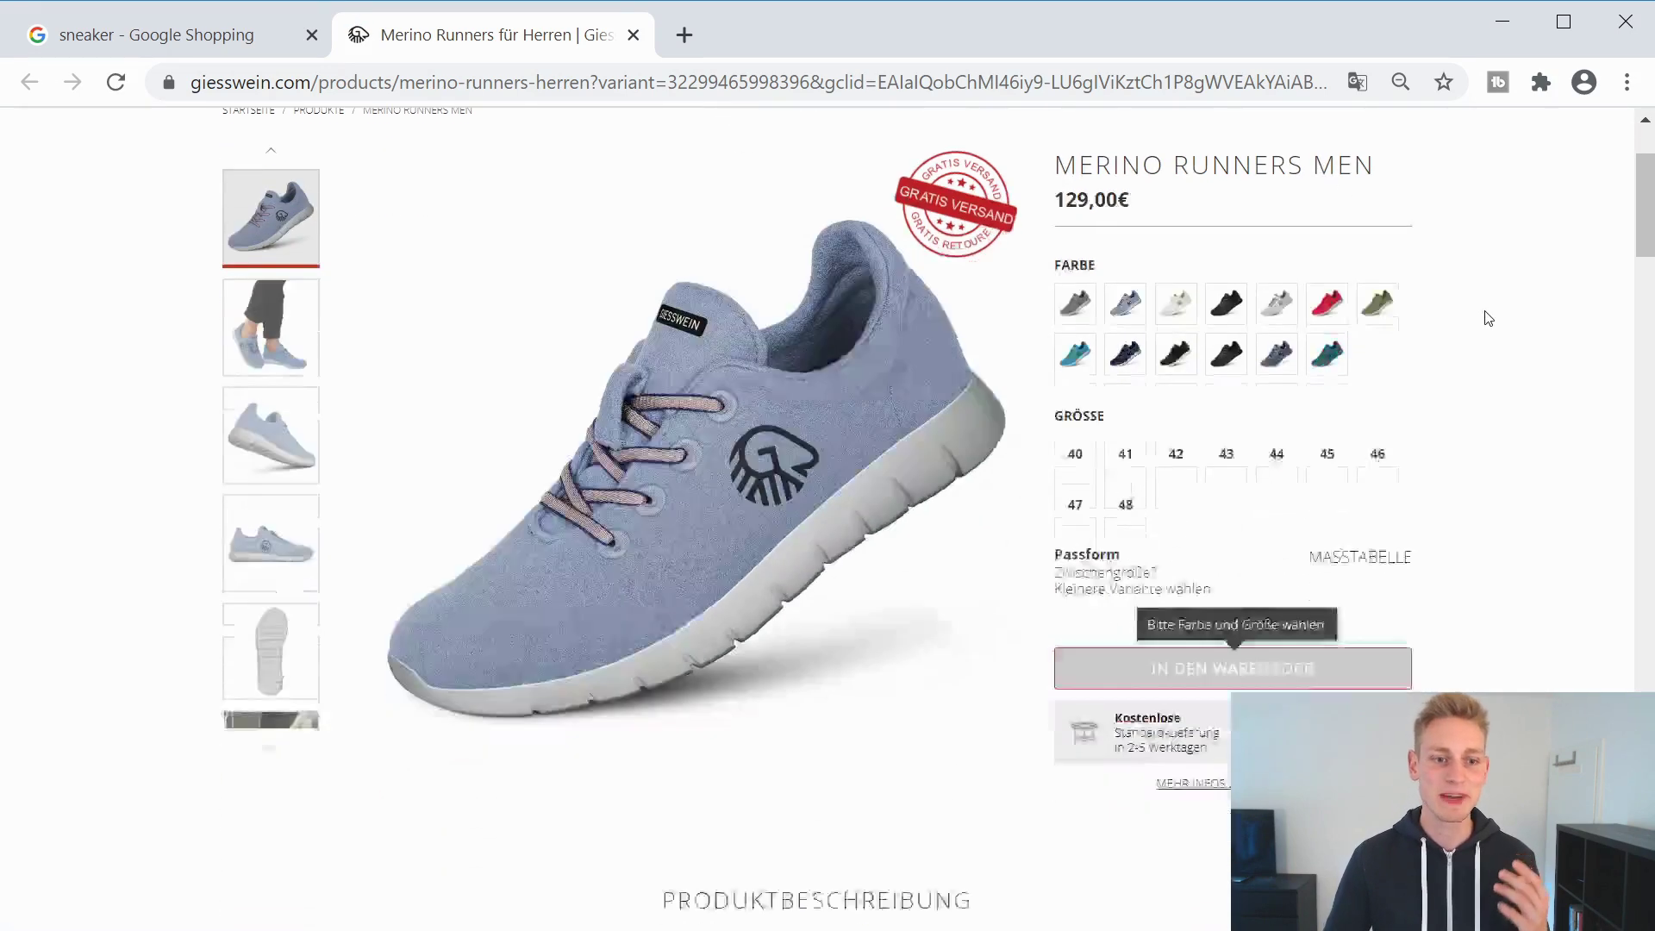
scroll(1486, 318, up, 3)
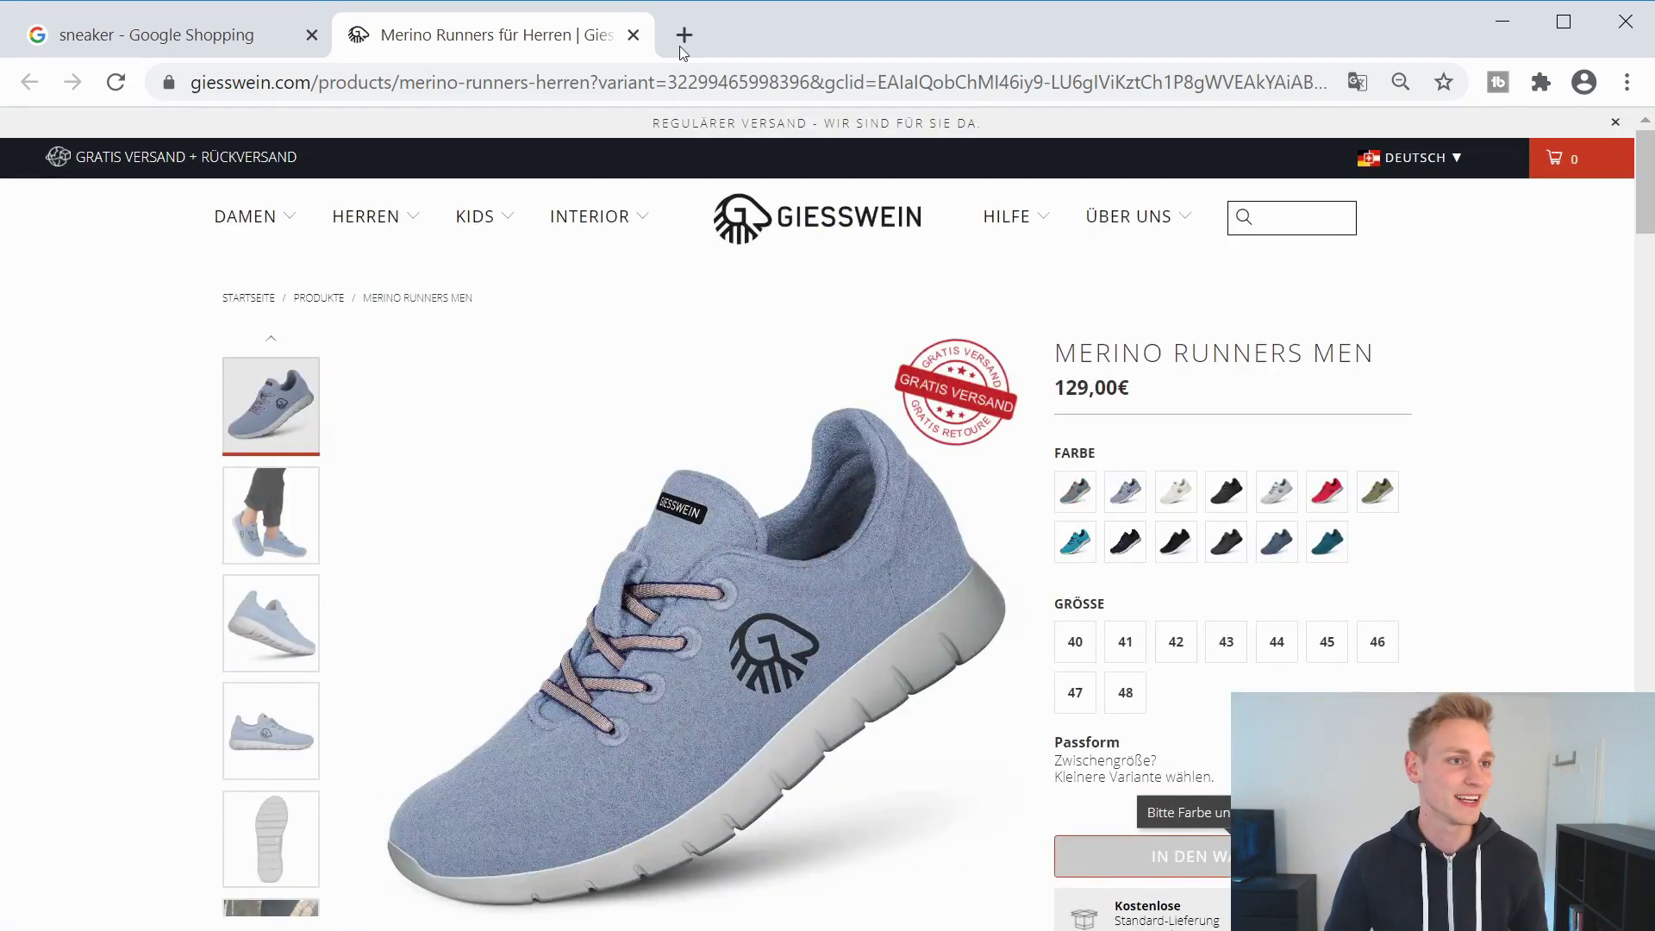
click(633, 35)
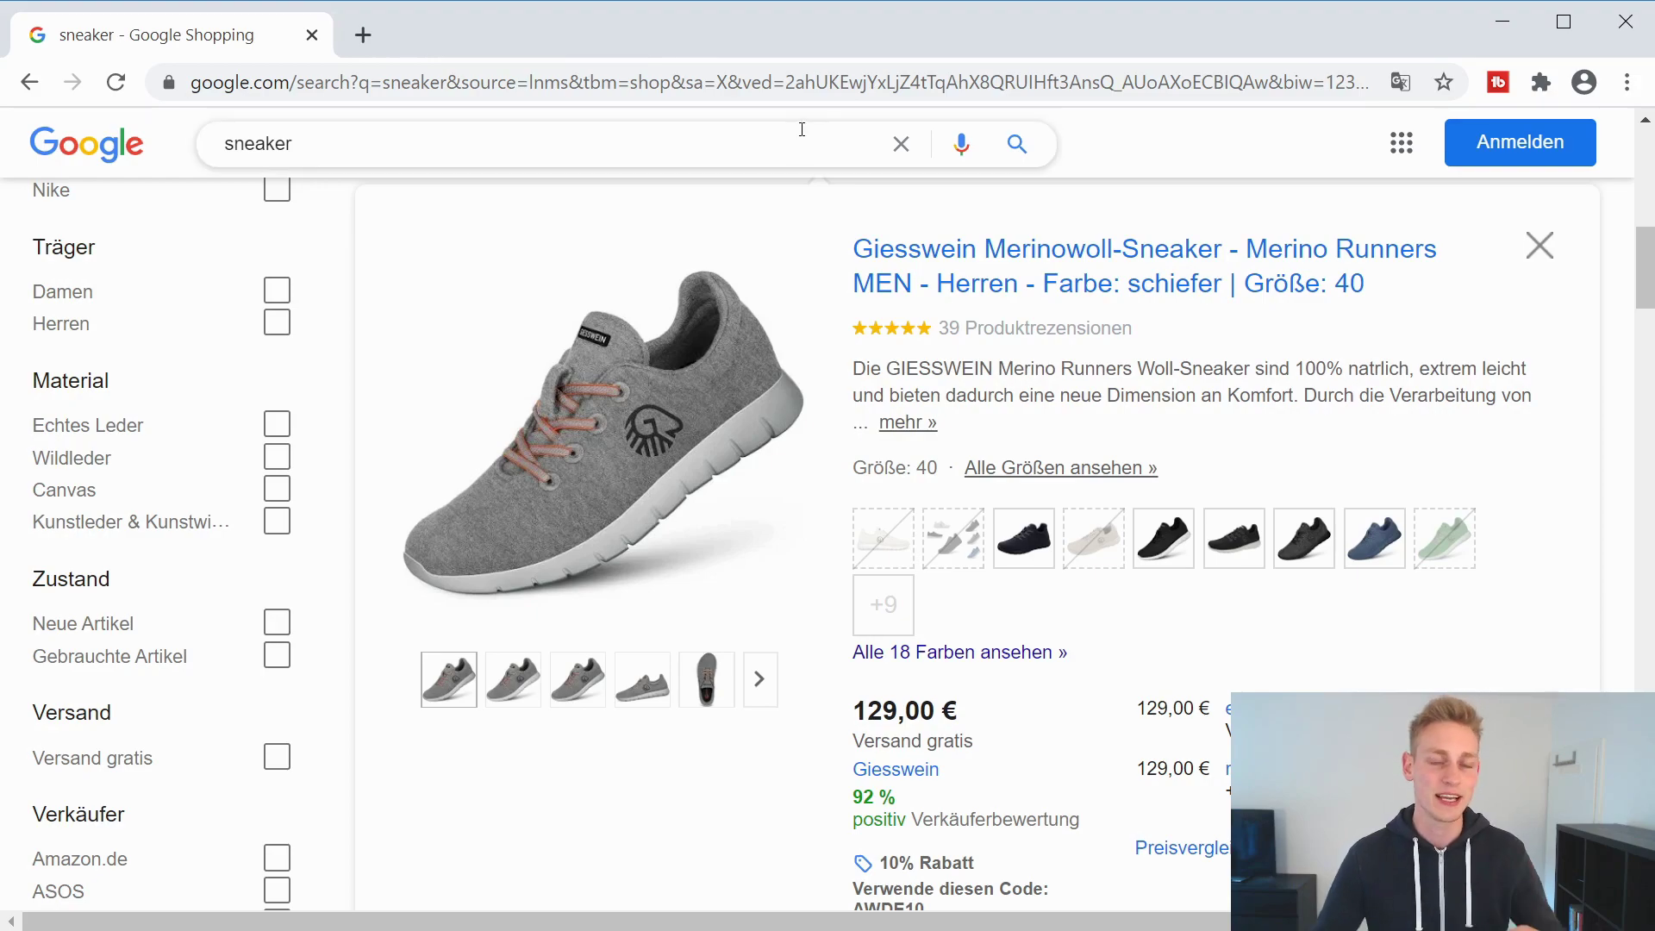
click(1541, 248)
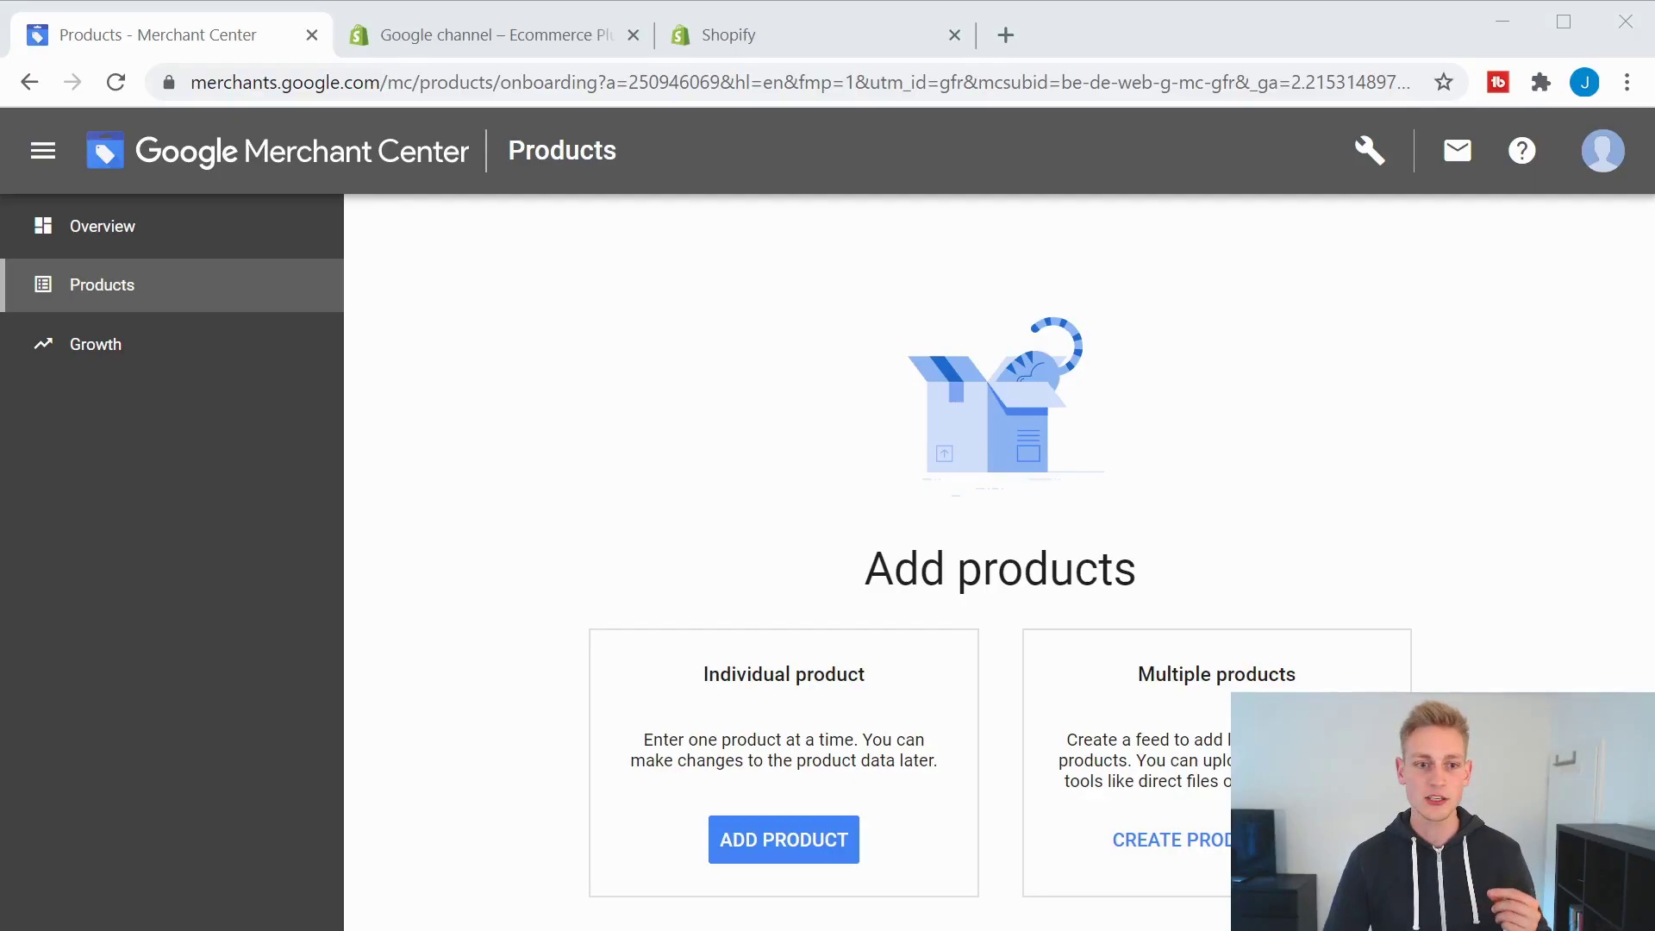
Browse Merchant Center's single-product Add product form, then bring up the Shopify Google channel listing
click(794, 840)
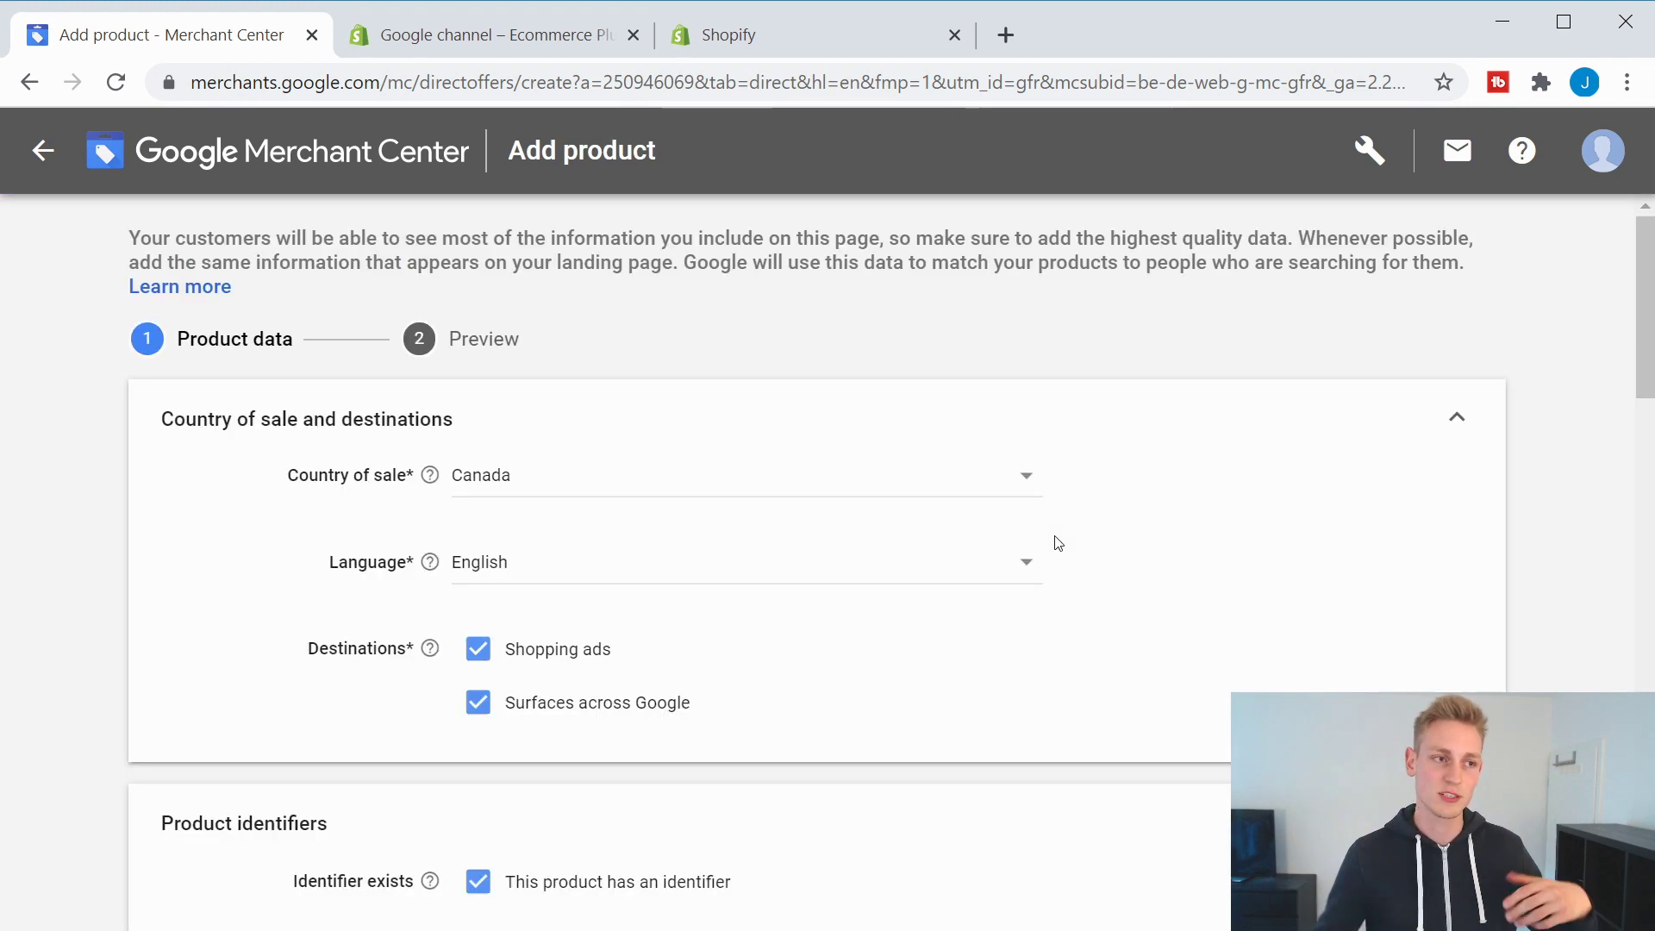
scroll(992, 543, down, 12)
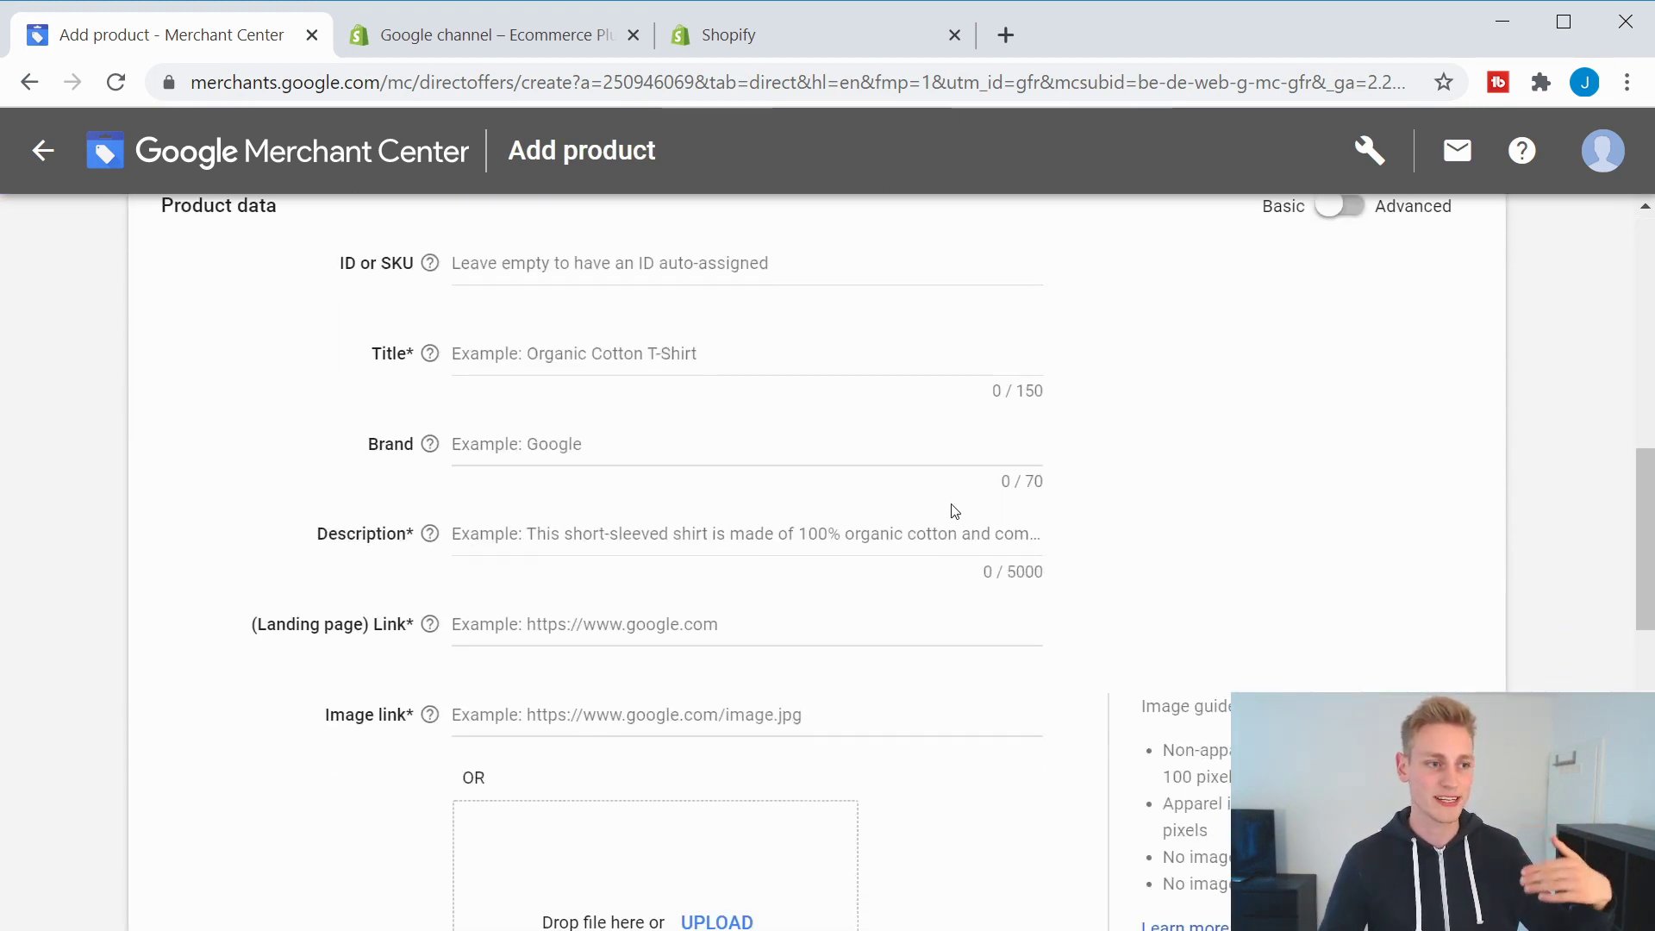
scroll(1113, 595, down, 2)
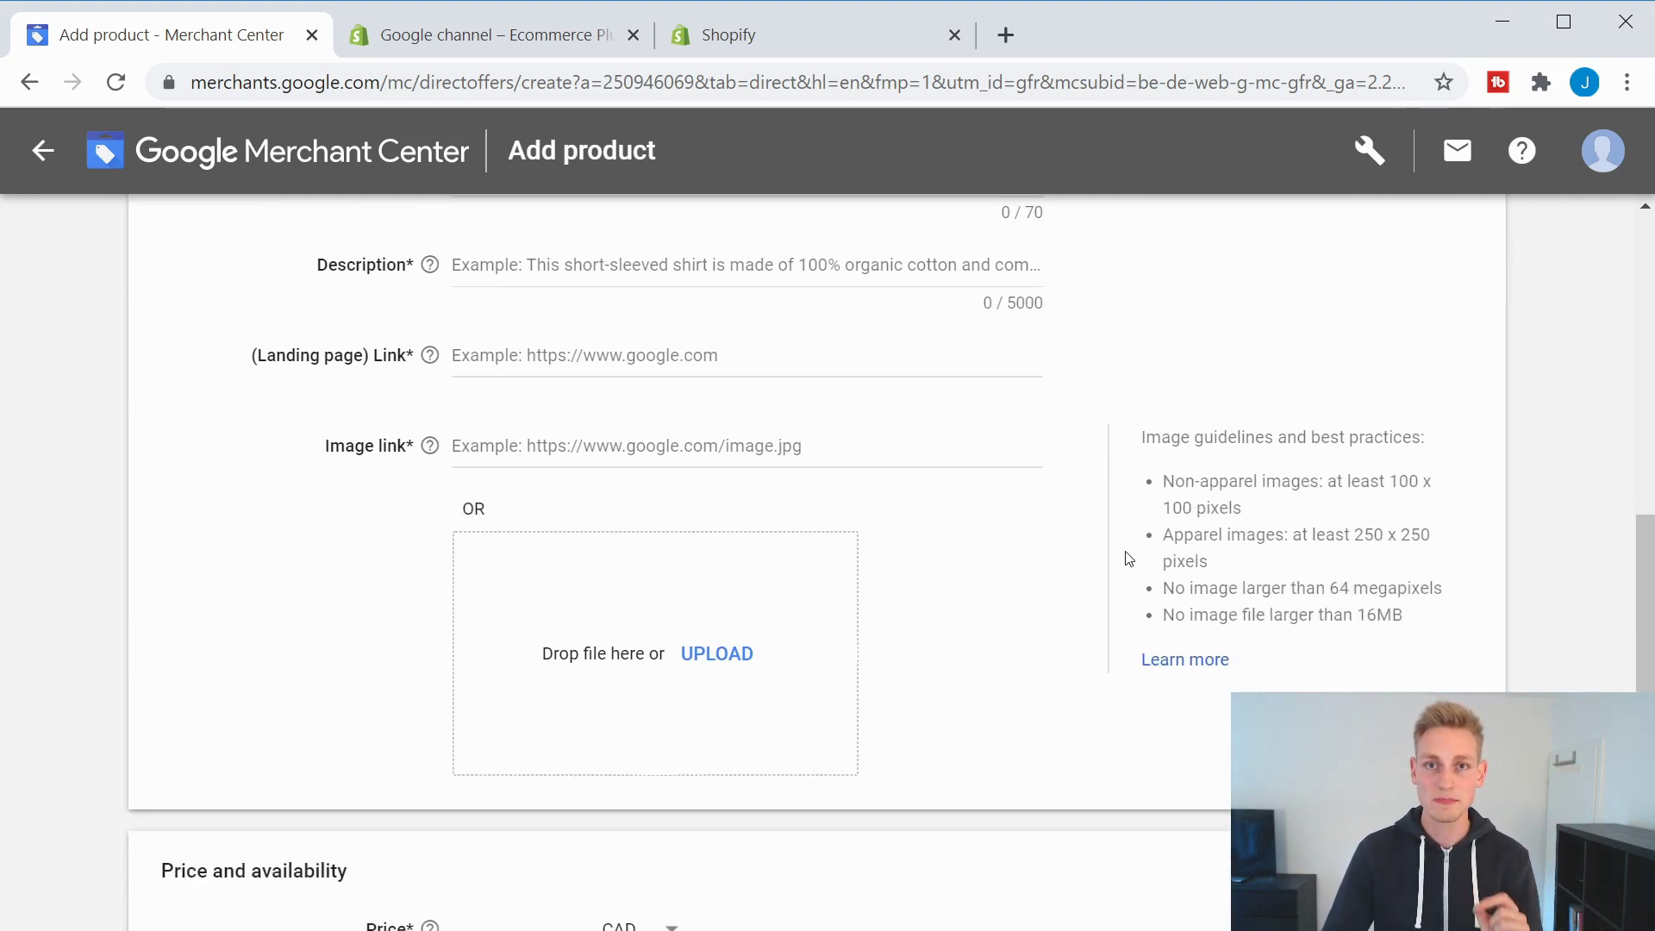
scroll(1087, 526, up, 6)
click(439, 34)
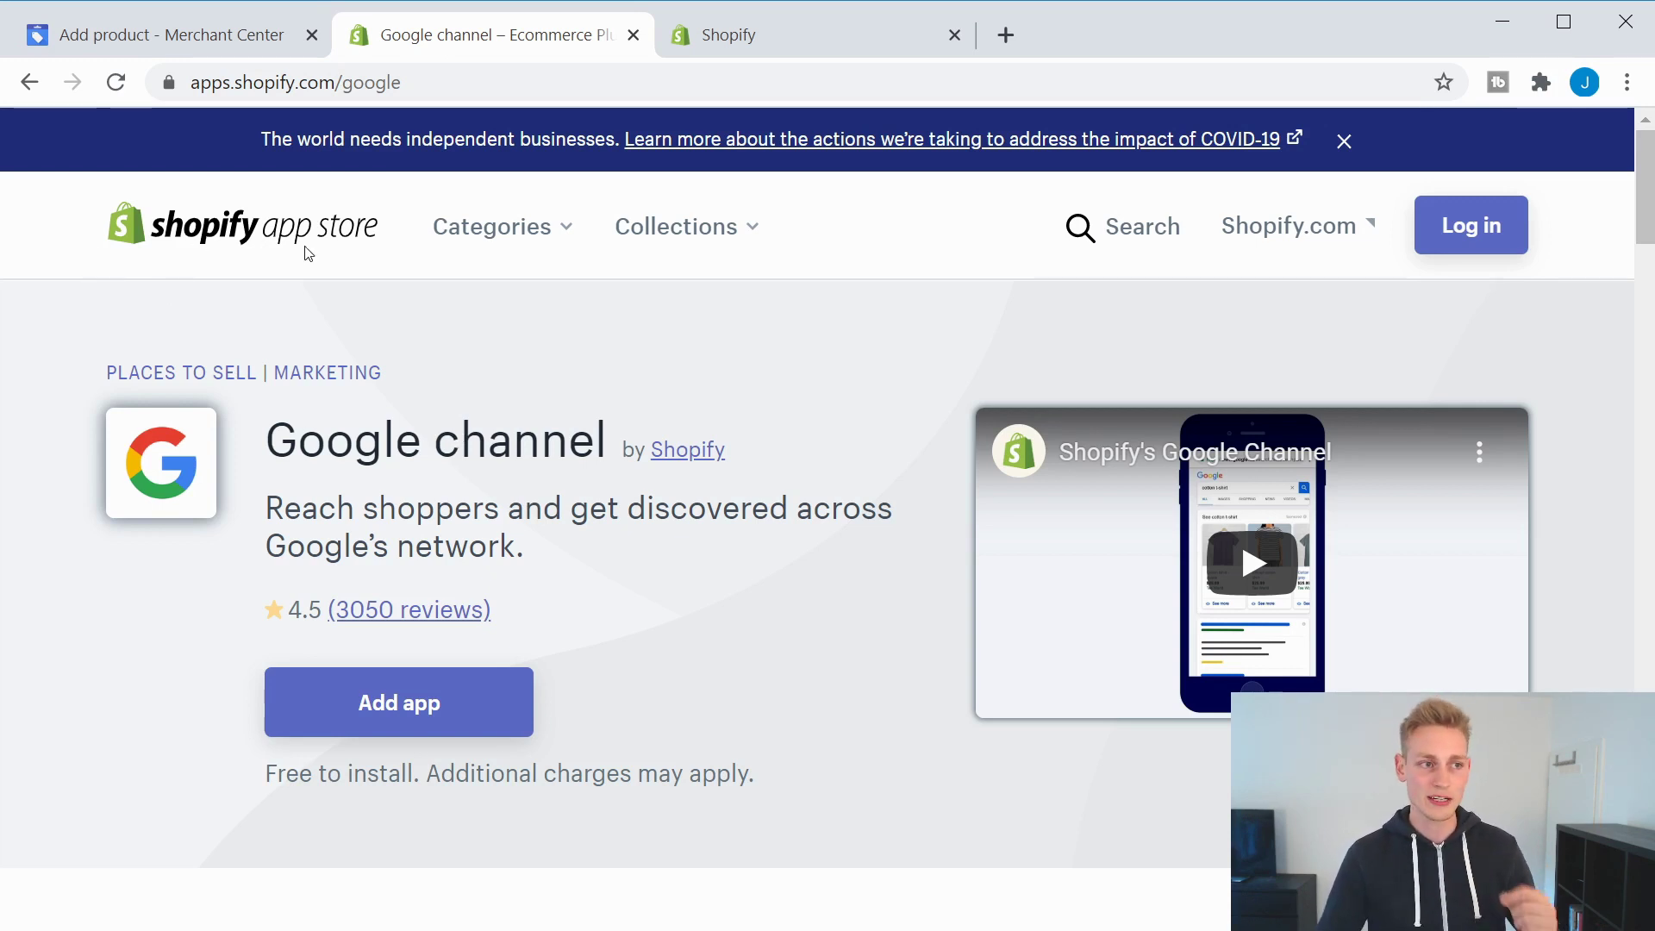
Mark 3D Model Testing, Antique Drawers and Bedside Table as available on Google in Shopify admin
key(ctrl+Tab)
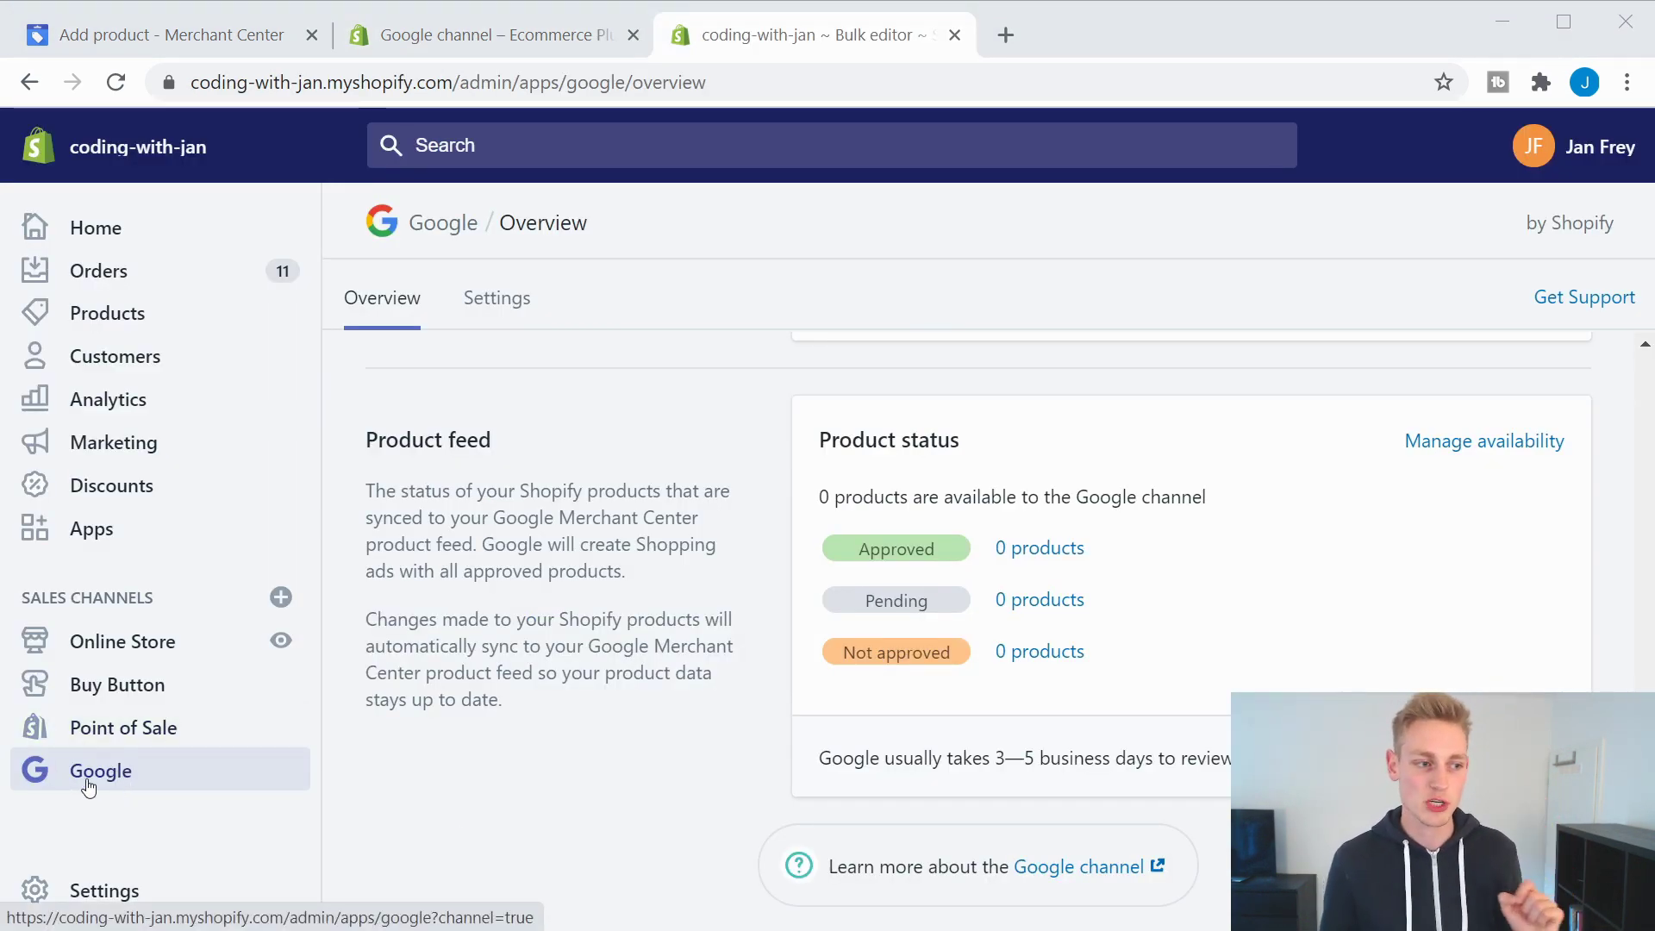
click(1484, 443)
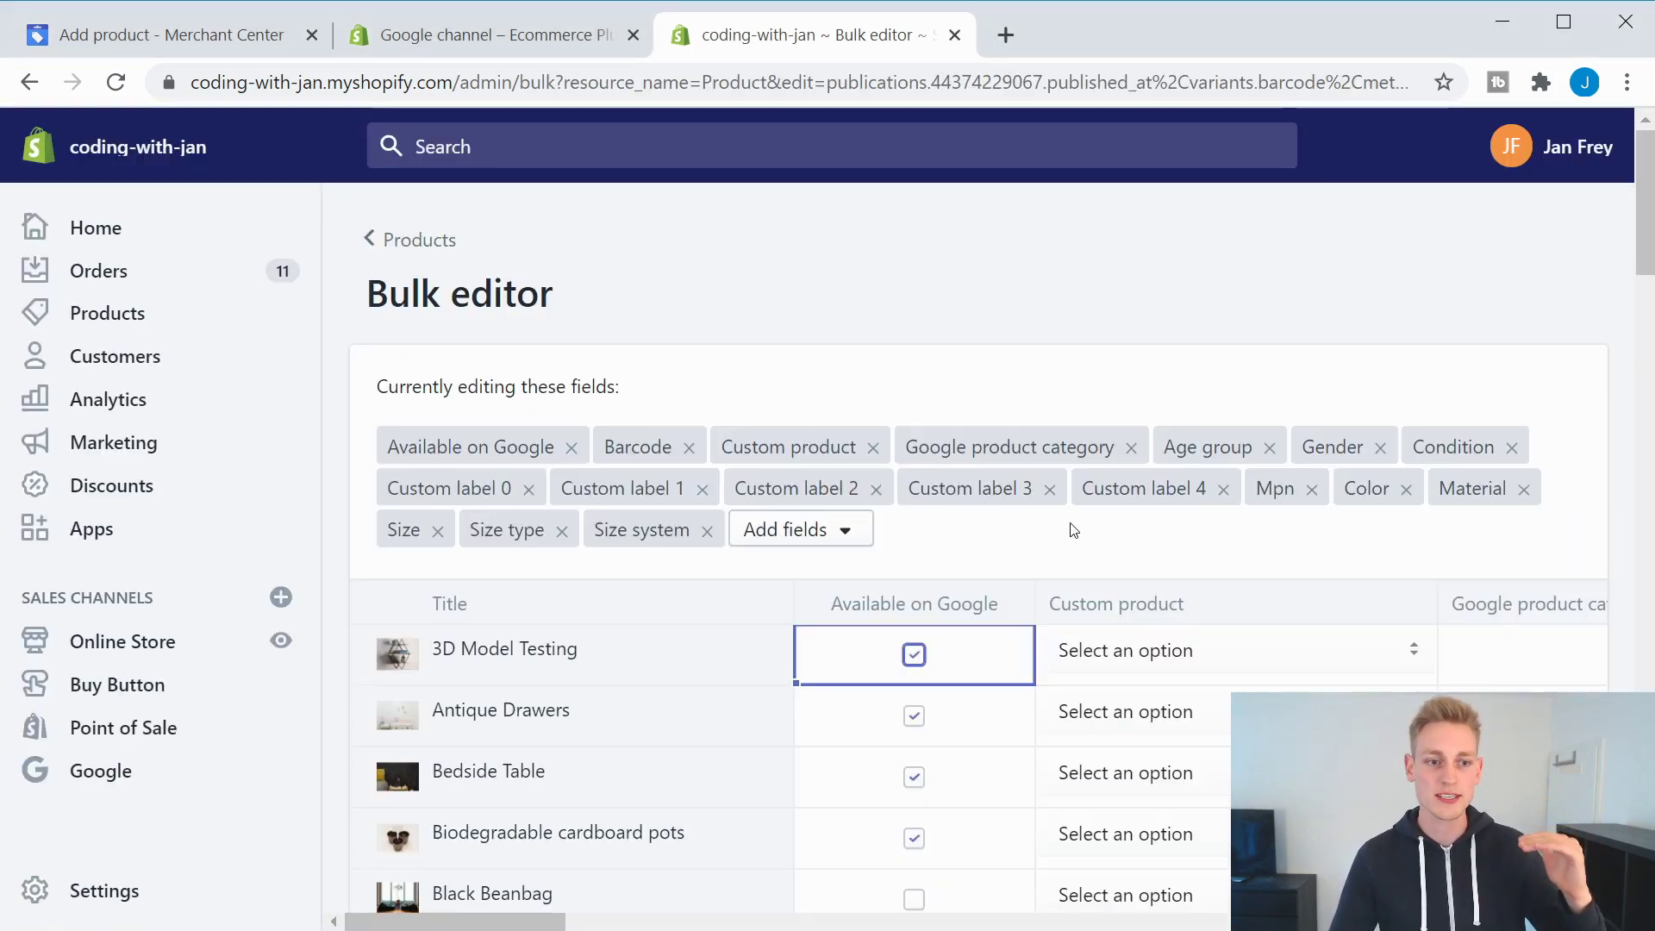
scroll(1043, 587, down, 2)
click(914, 519)
click(914, 581)
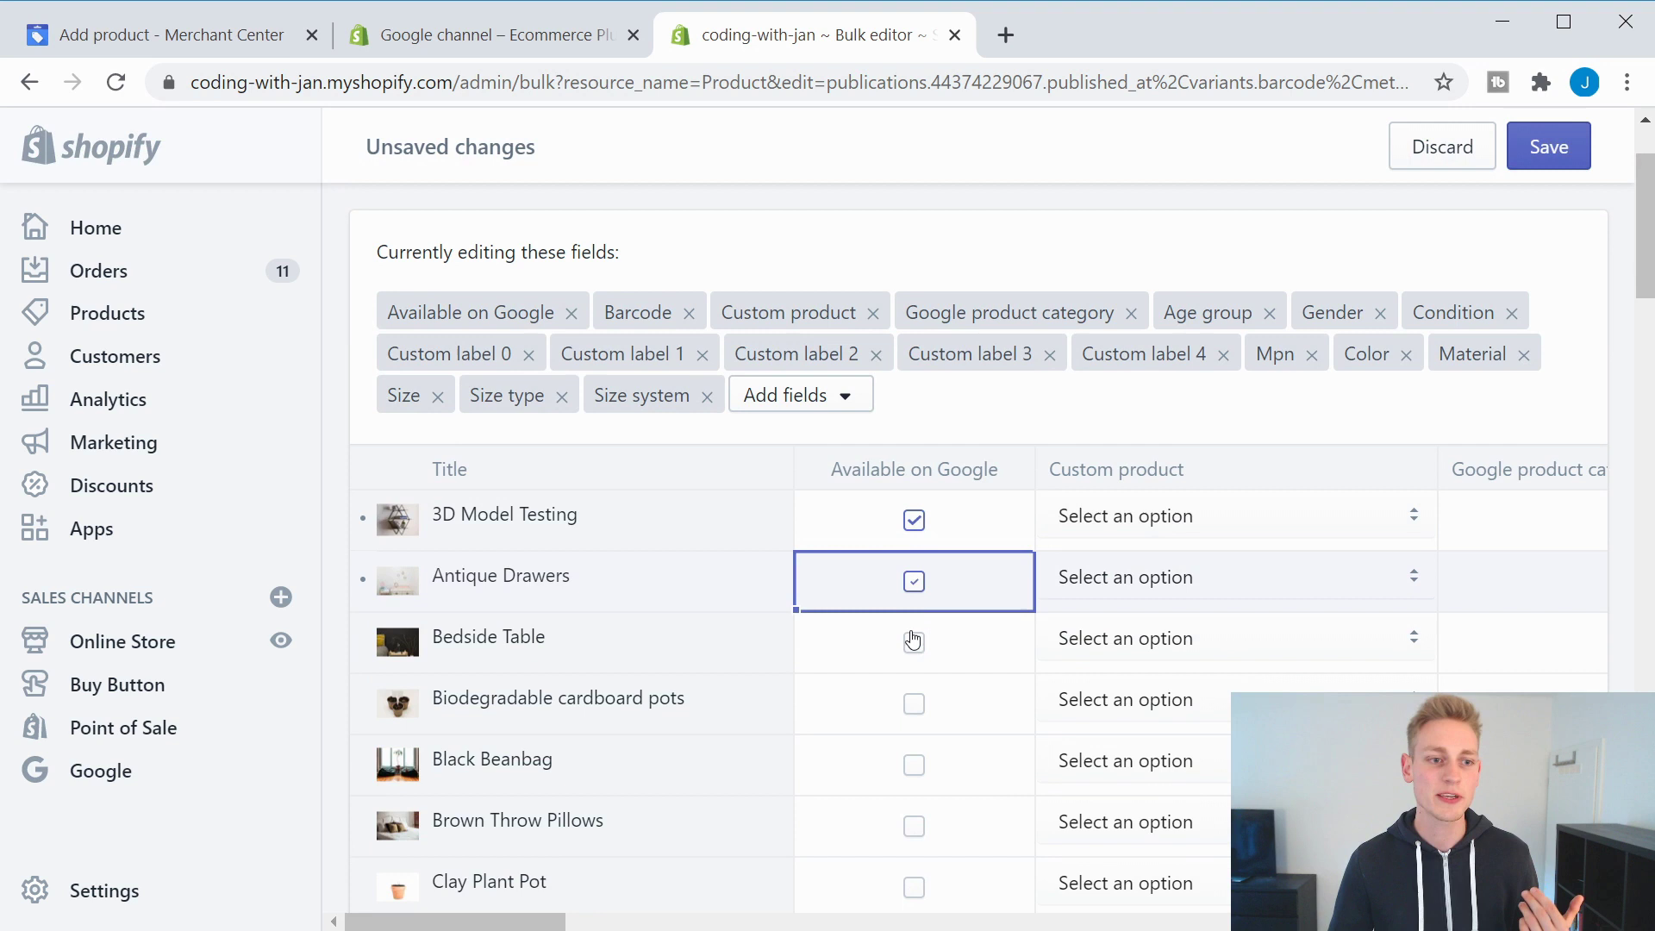
click(914, 643)
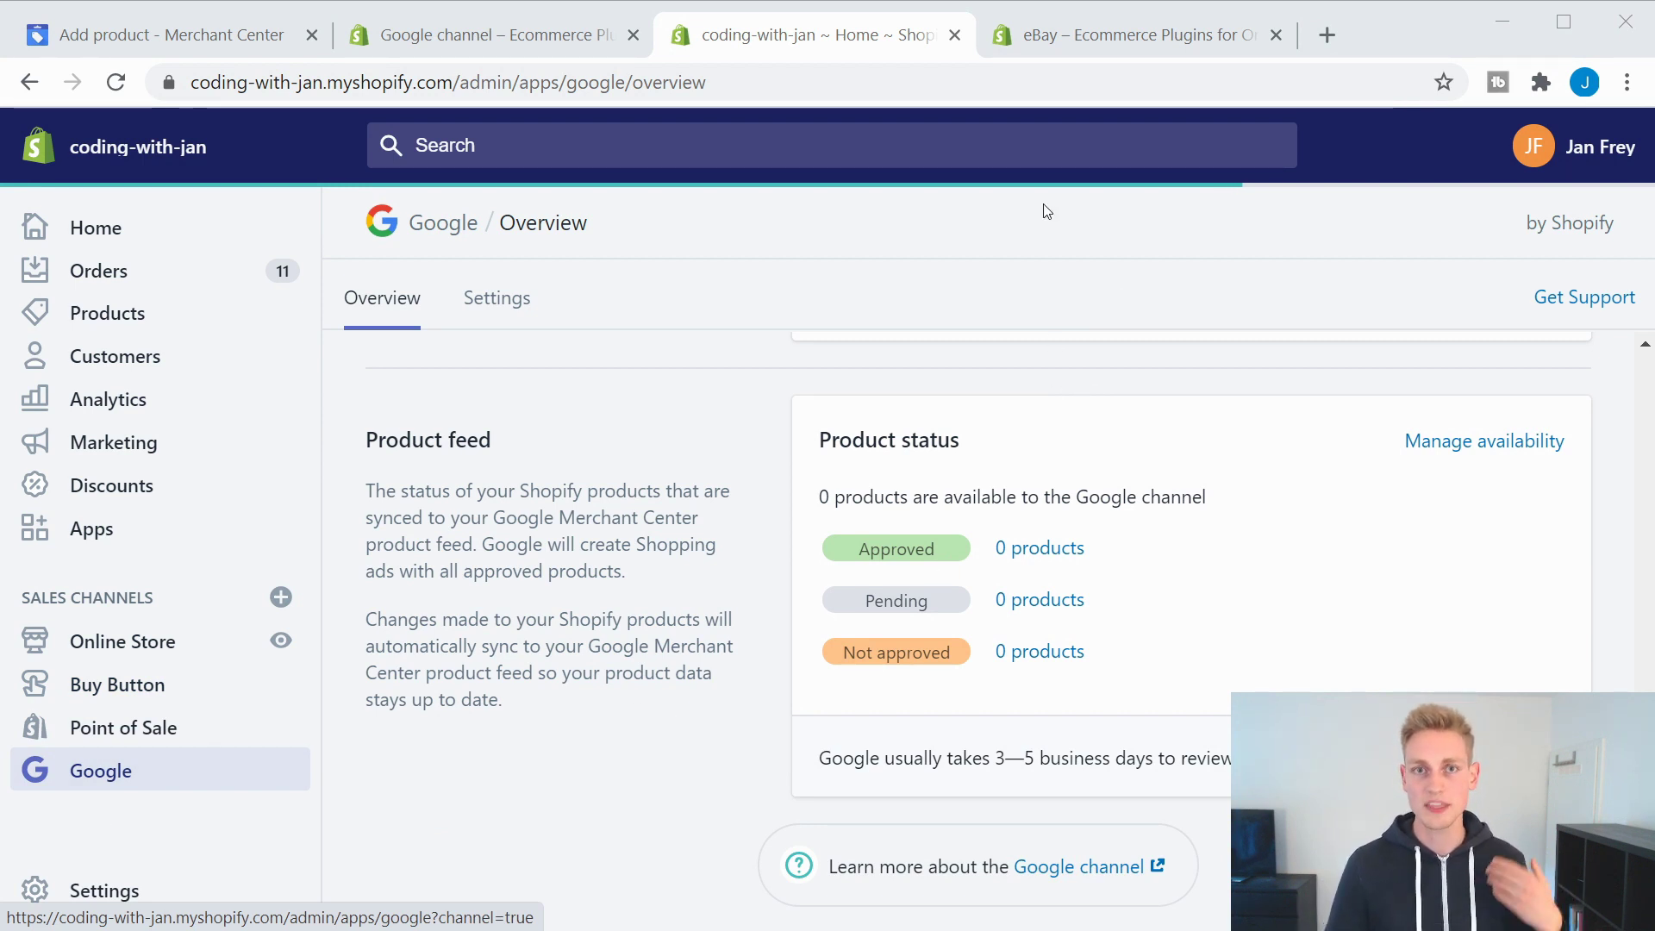
Bring up the eBay channel app listing in the Shopify app store
click(1104, 53)
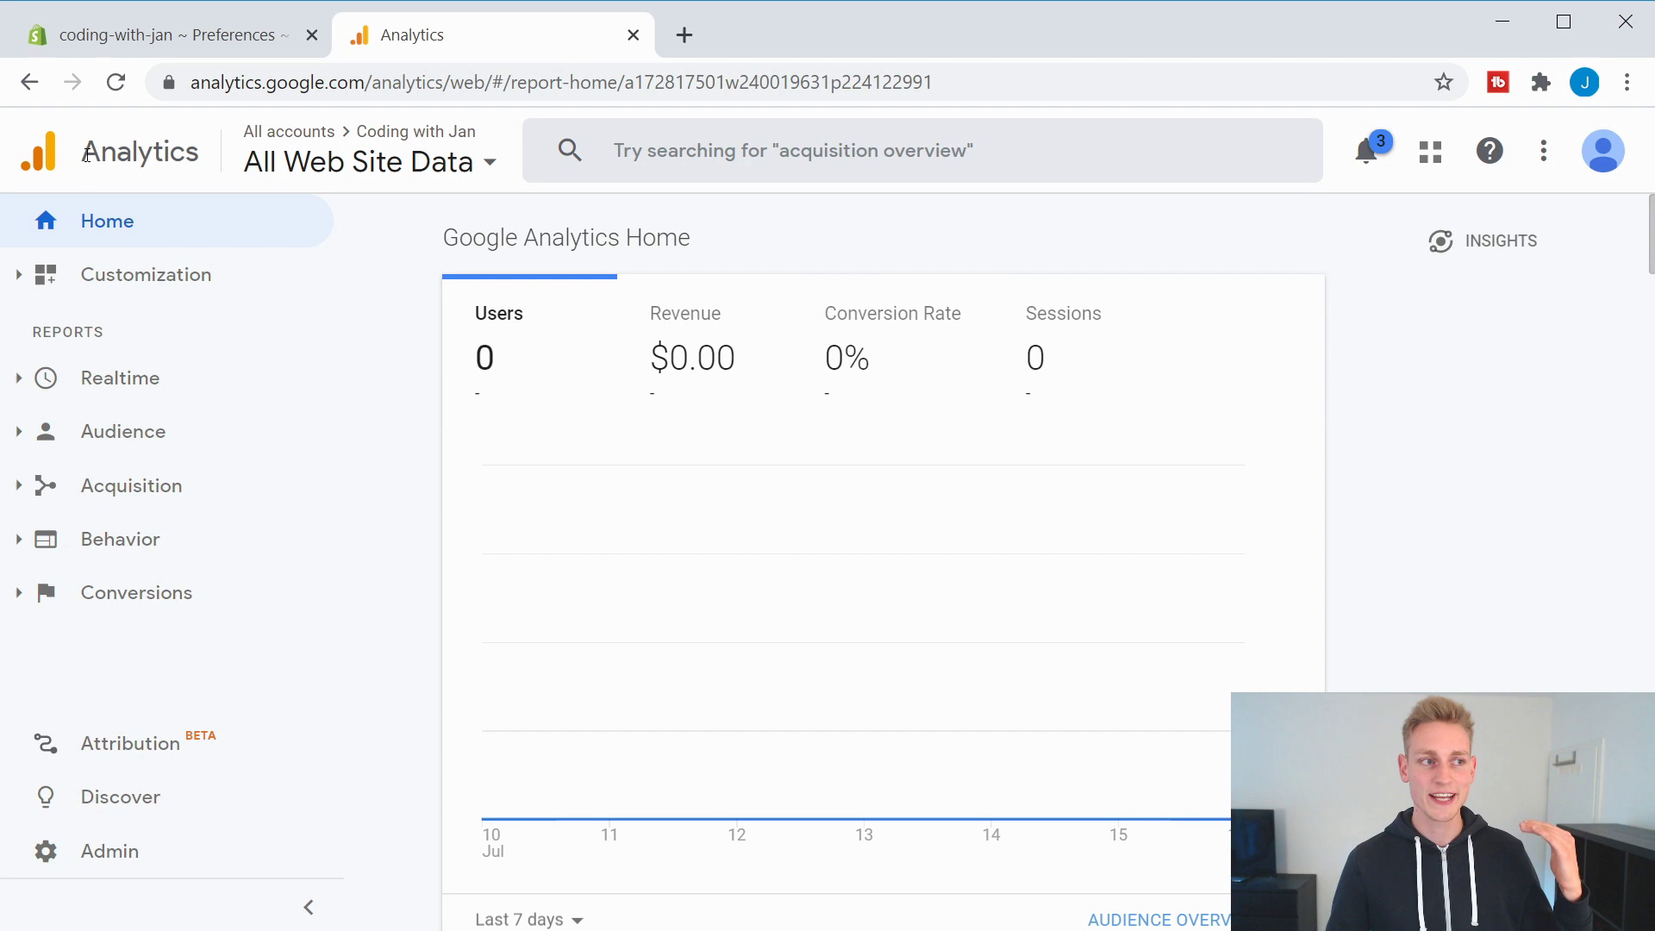
Select the tracking ID in Analytics Admin > Property Settings and return to Shopify preferences
drag(81, 151, 204, 152)
click(287, 260)
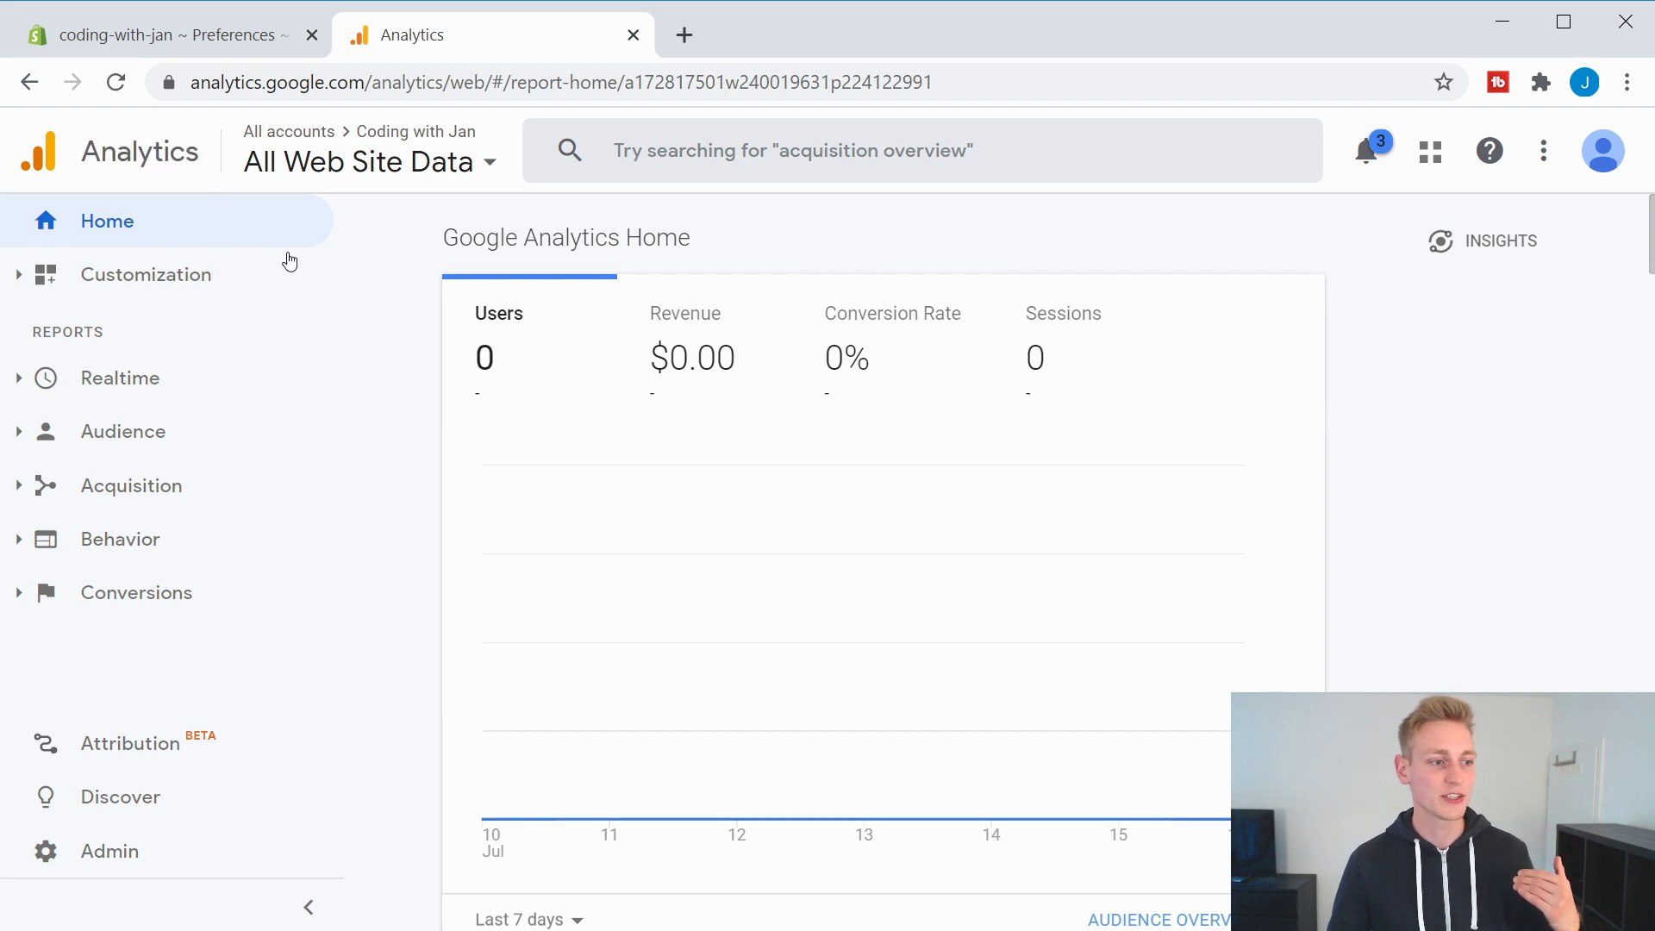
click(133, 860)
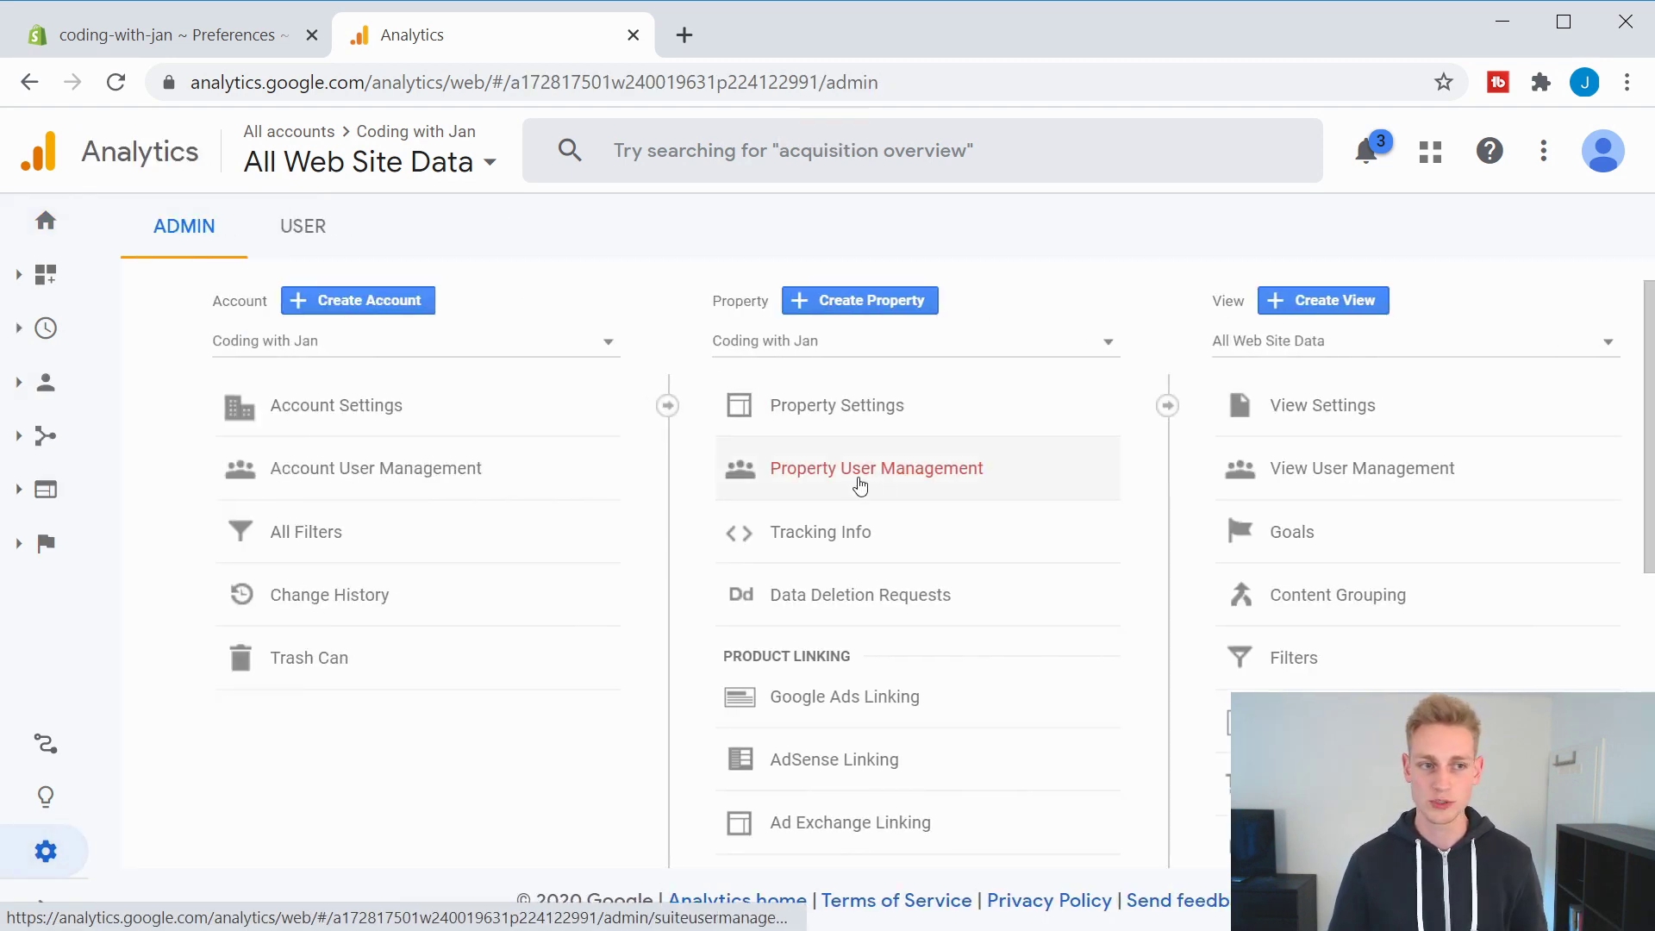
click(843, 407)
drag(693, 471, 554, 465)
key(ctrl+c)
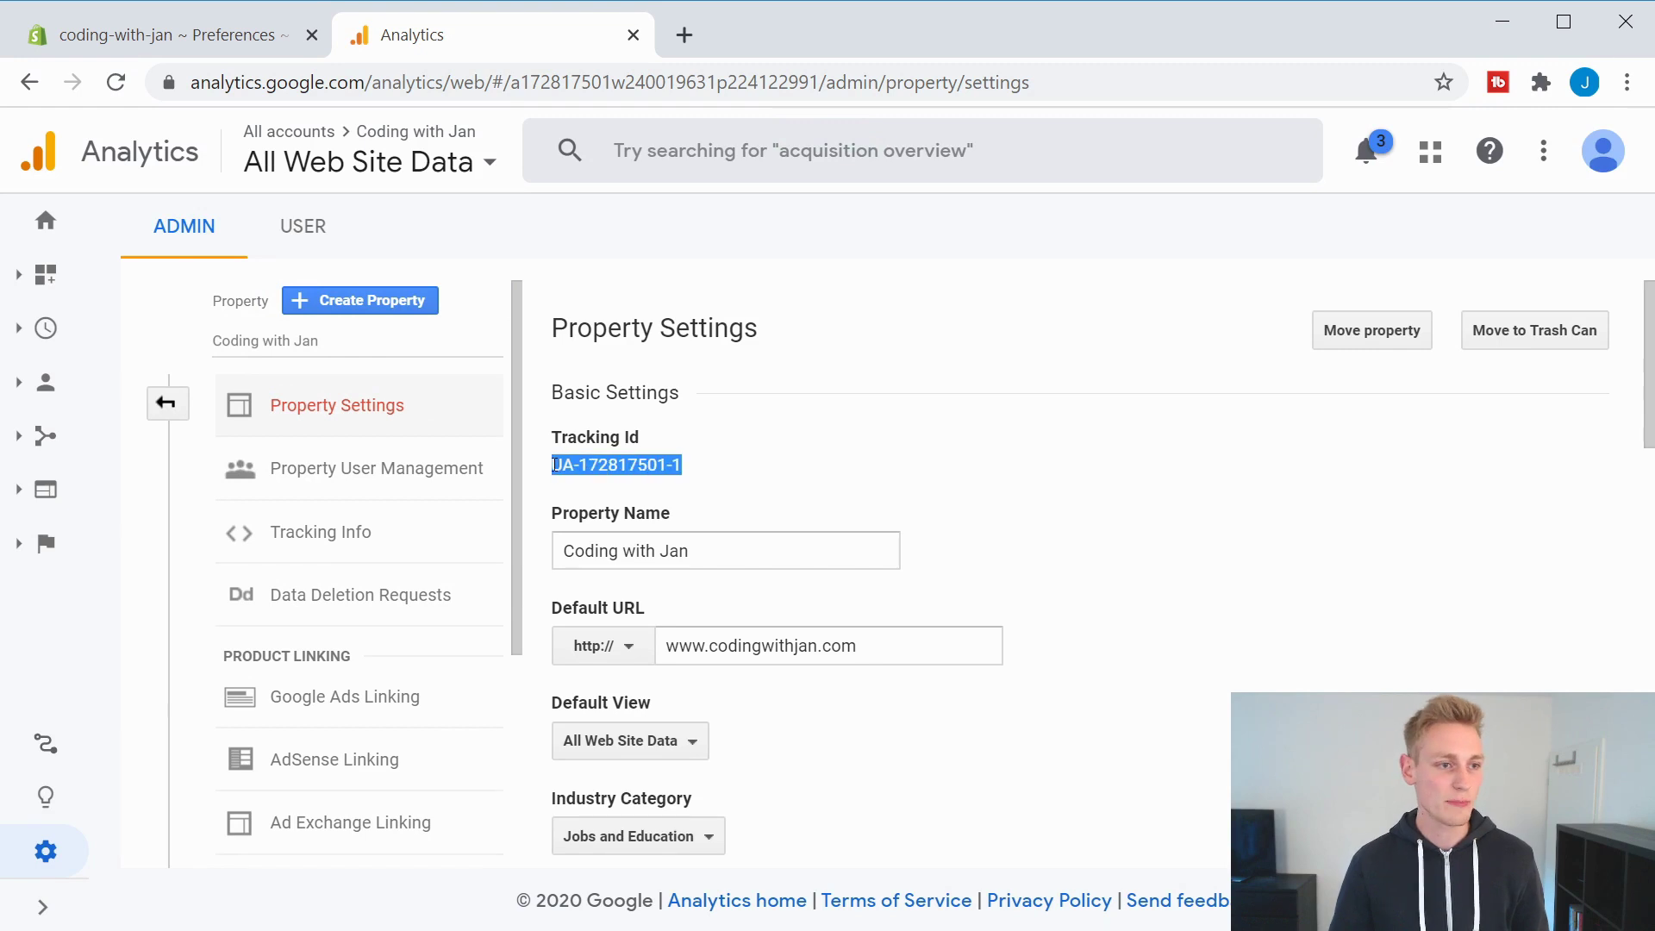
click(169, 42)
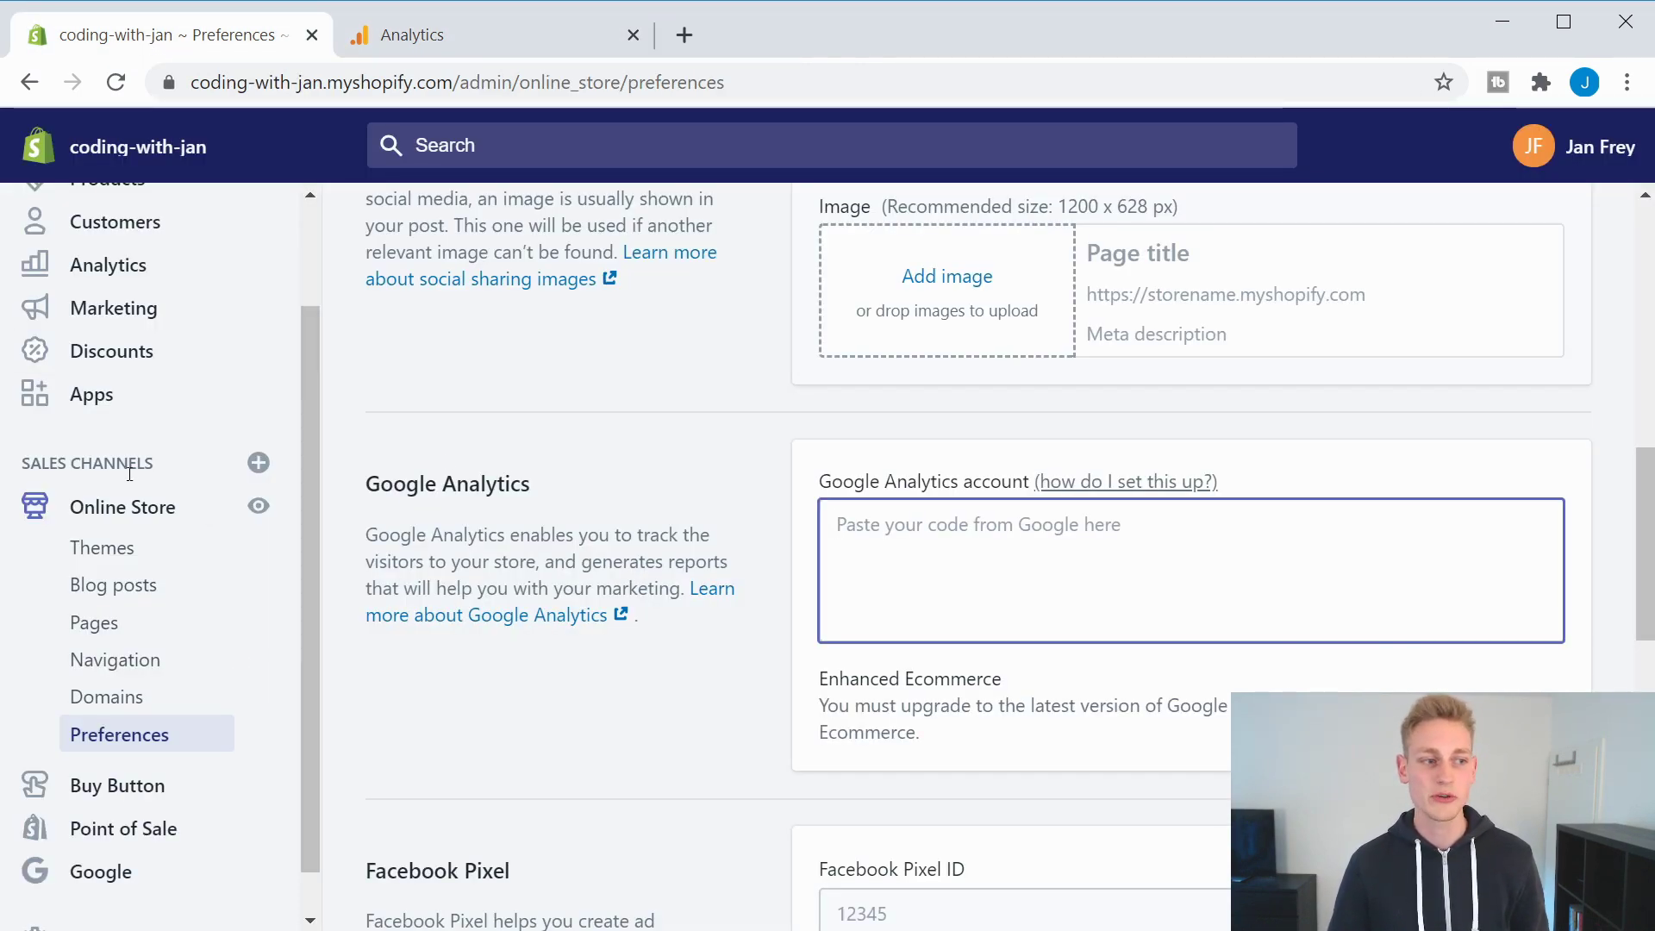
Paste the tracking ID into Shopify's Google Analytics account field and save
drag(656, 619, 372, 467)
click(549, 473)
click(974, 535)
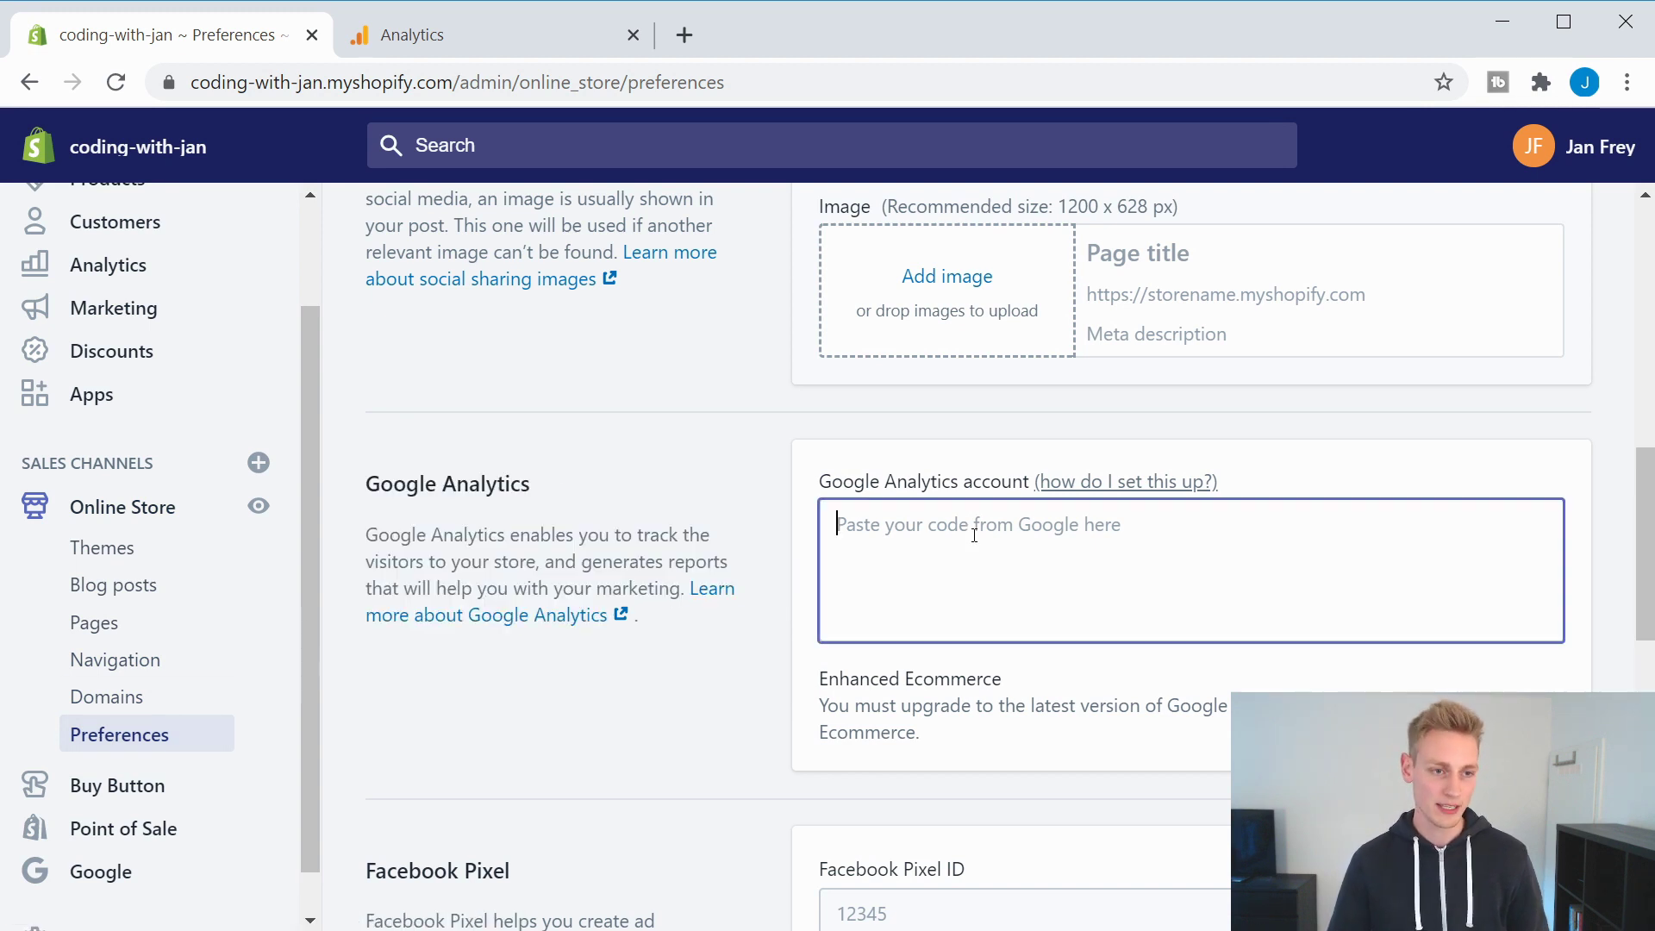
key(ctrl+v)
click(1586, 150)
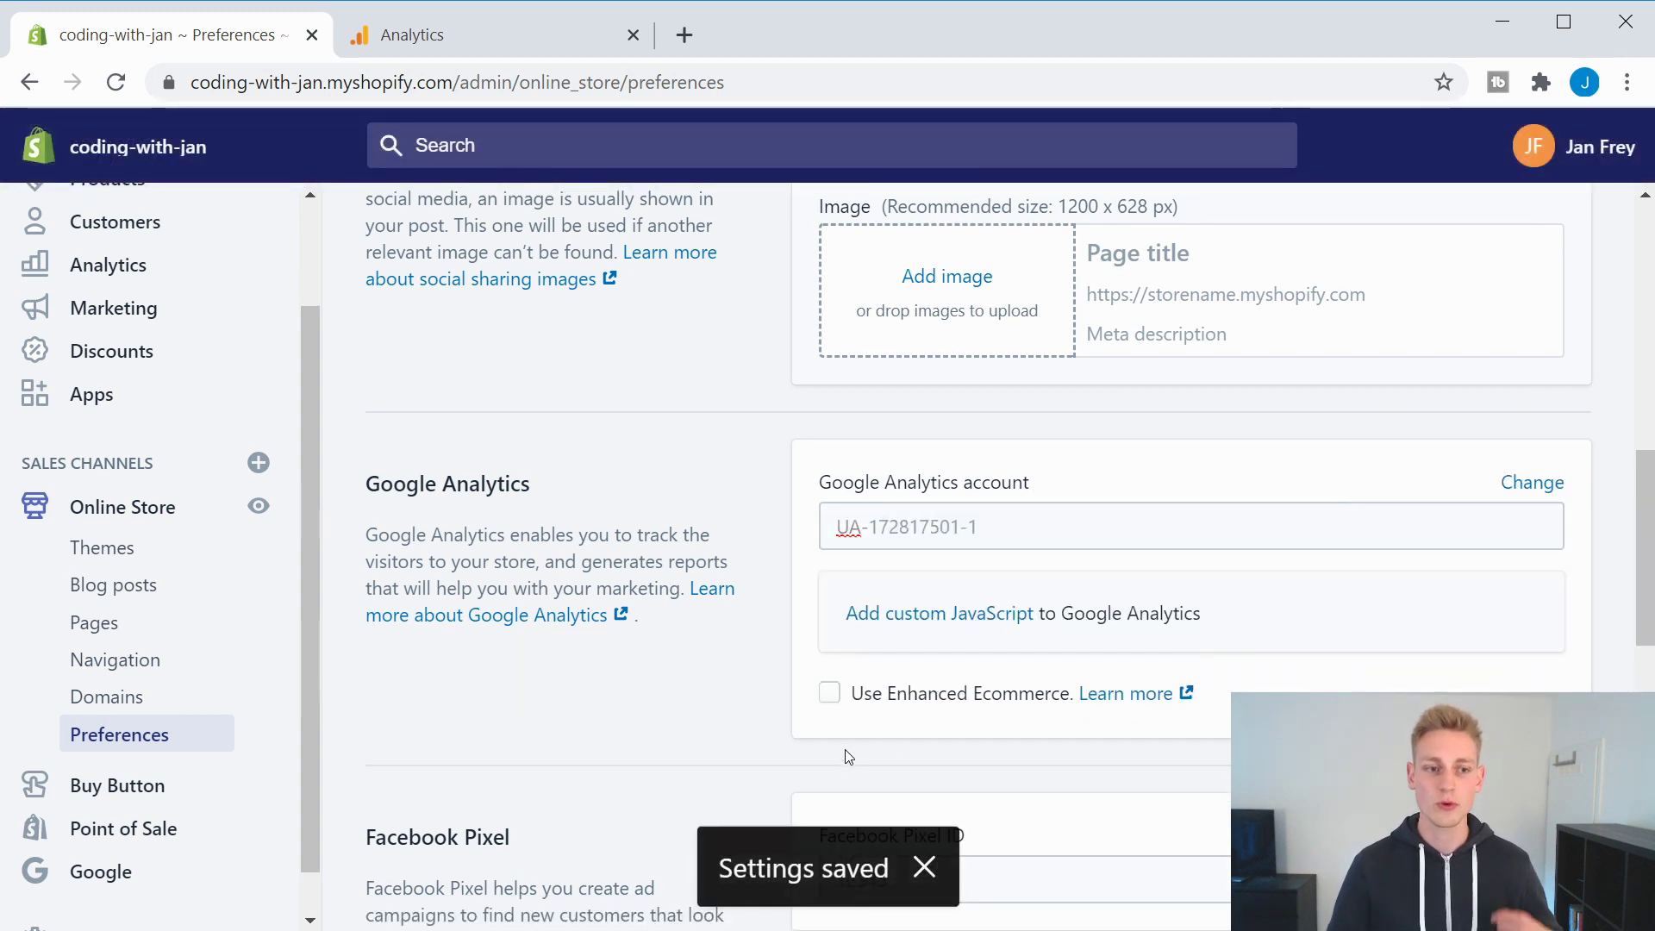
Turn on Use Enhanced Ecommerce and save the preferences again
drag(887, 700, 1033, 706)
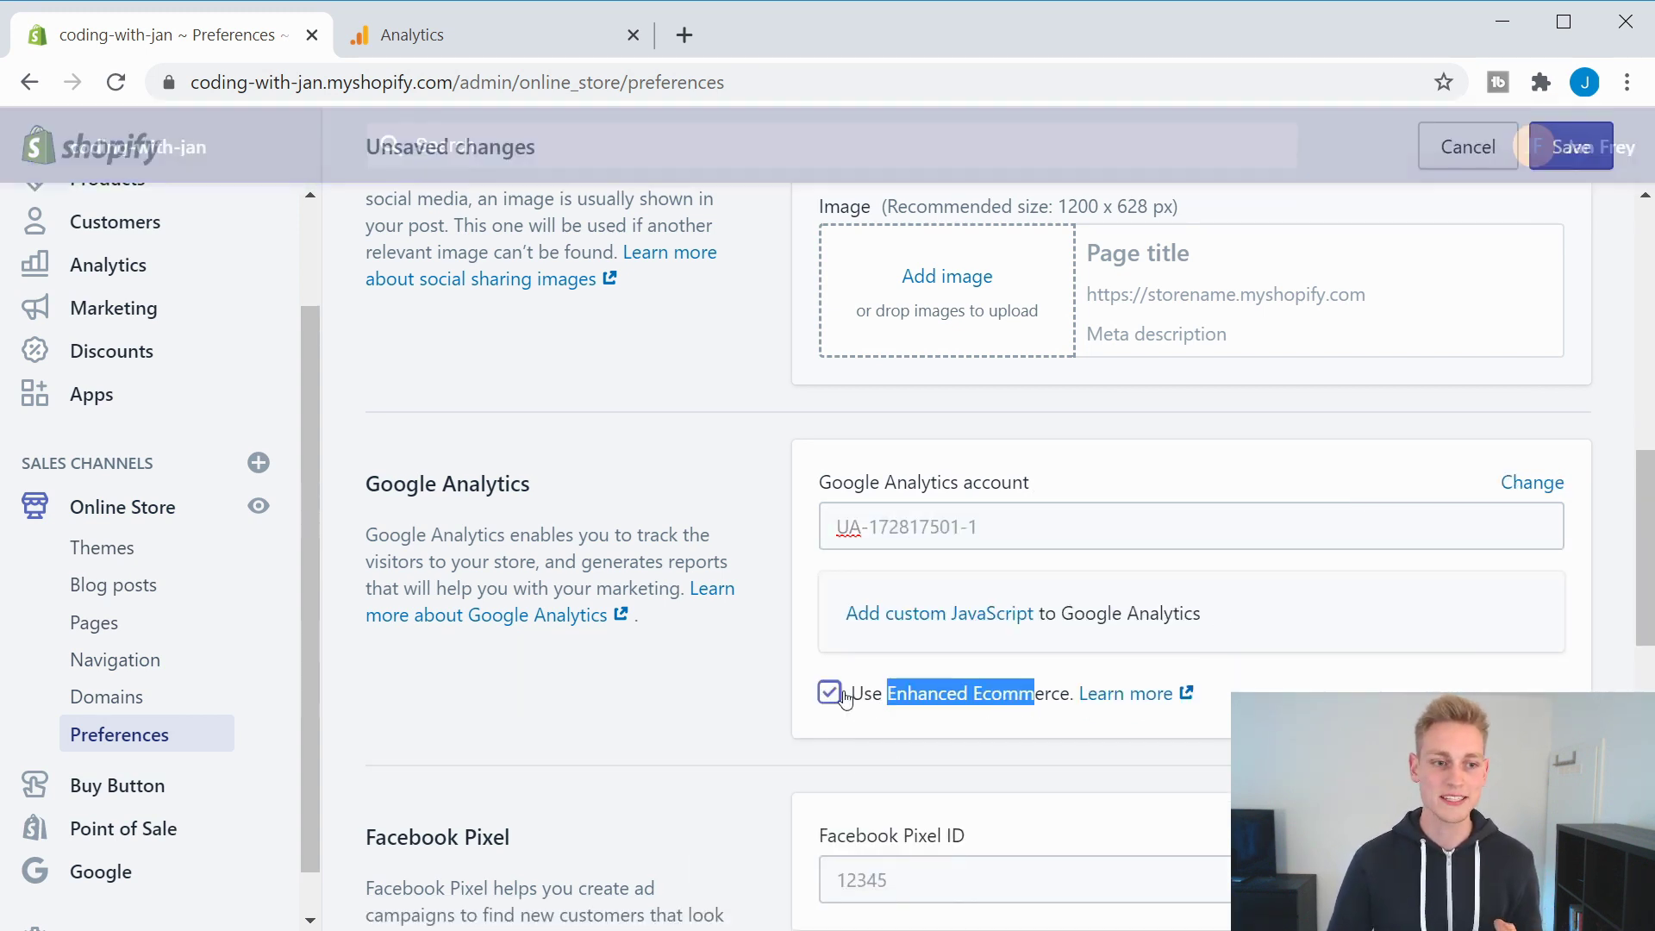
click(1586, 155)
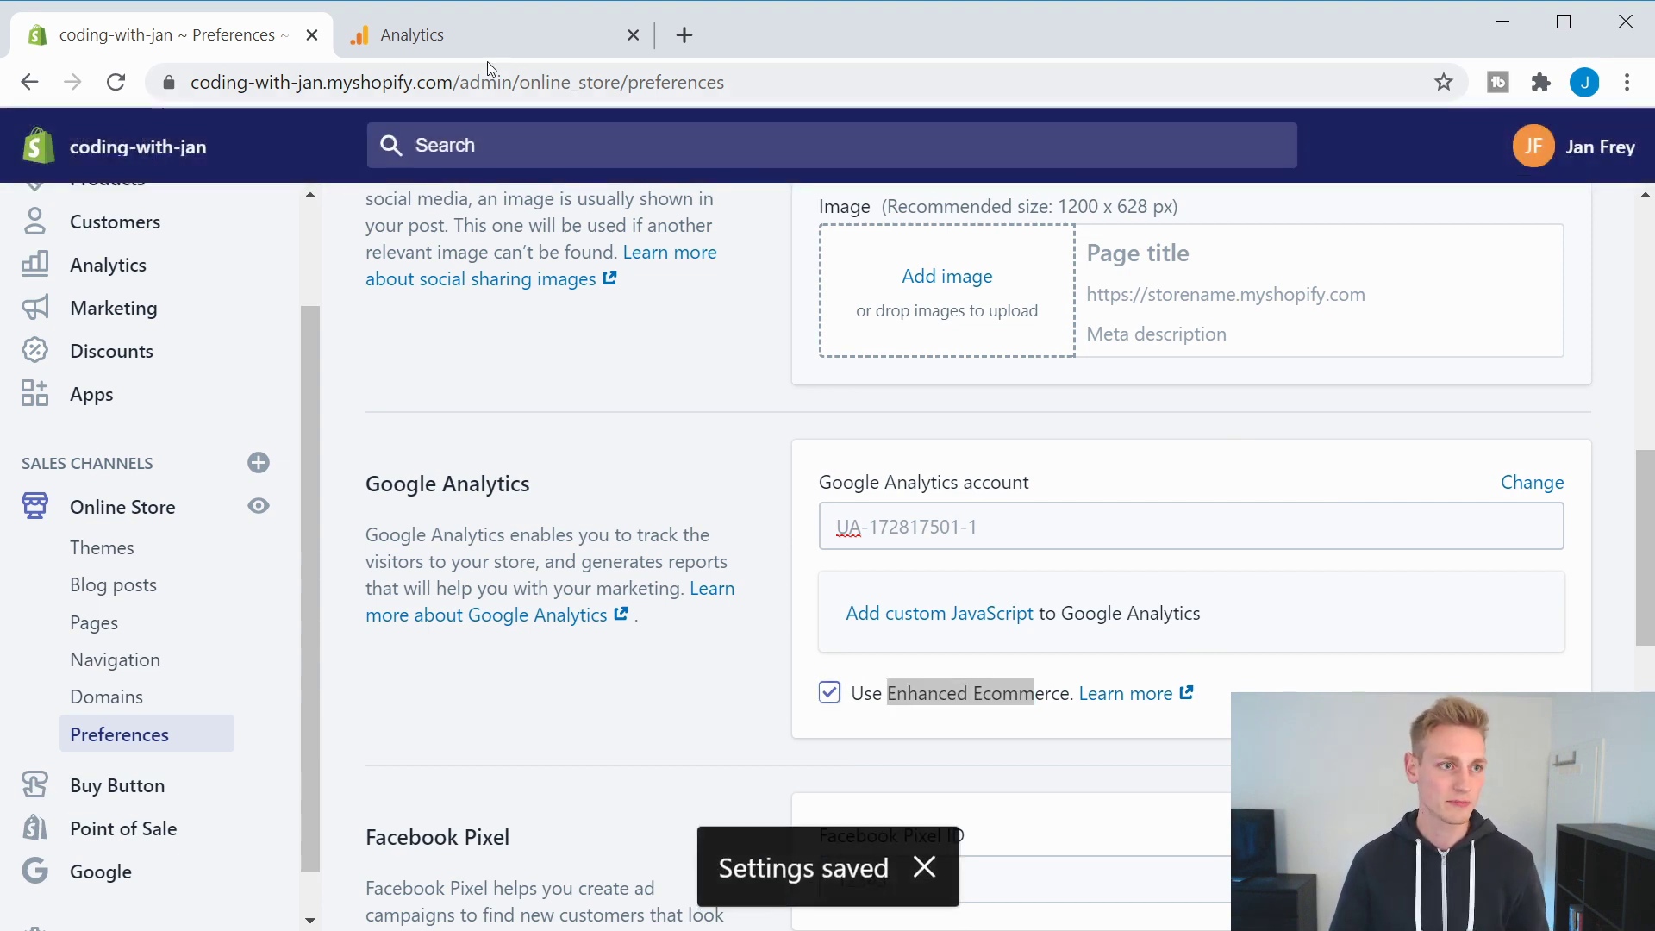
key(ctrl+Tab)
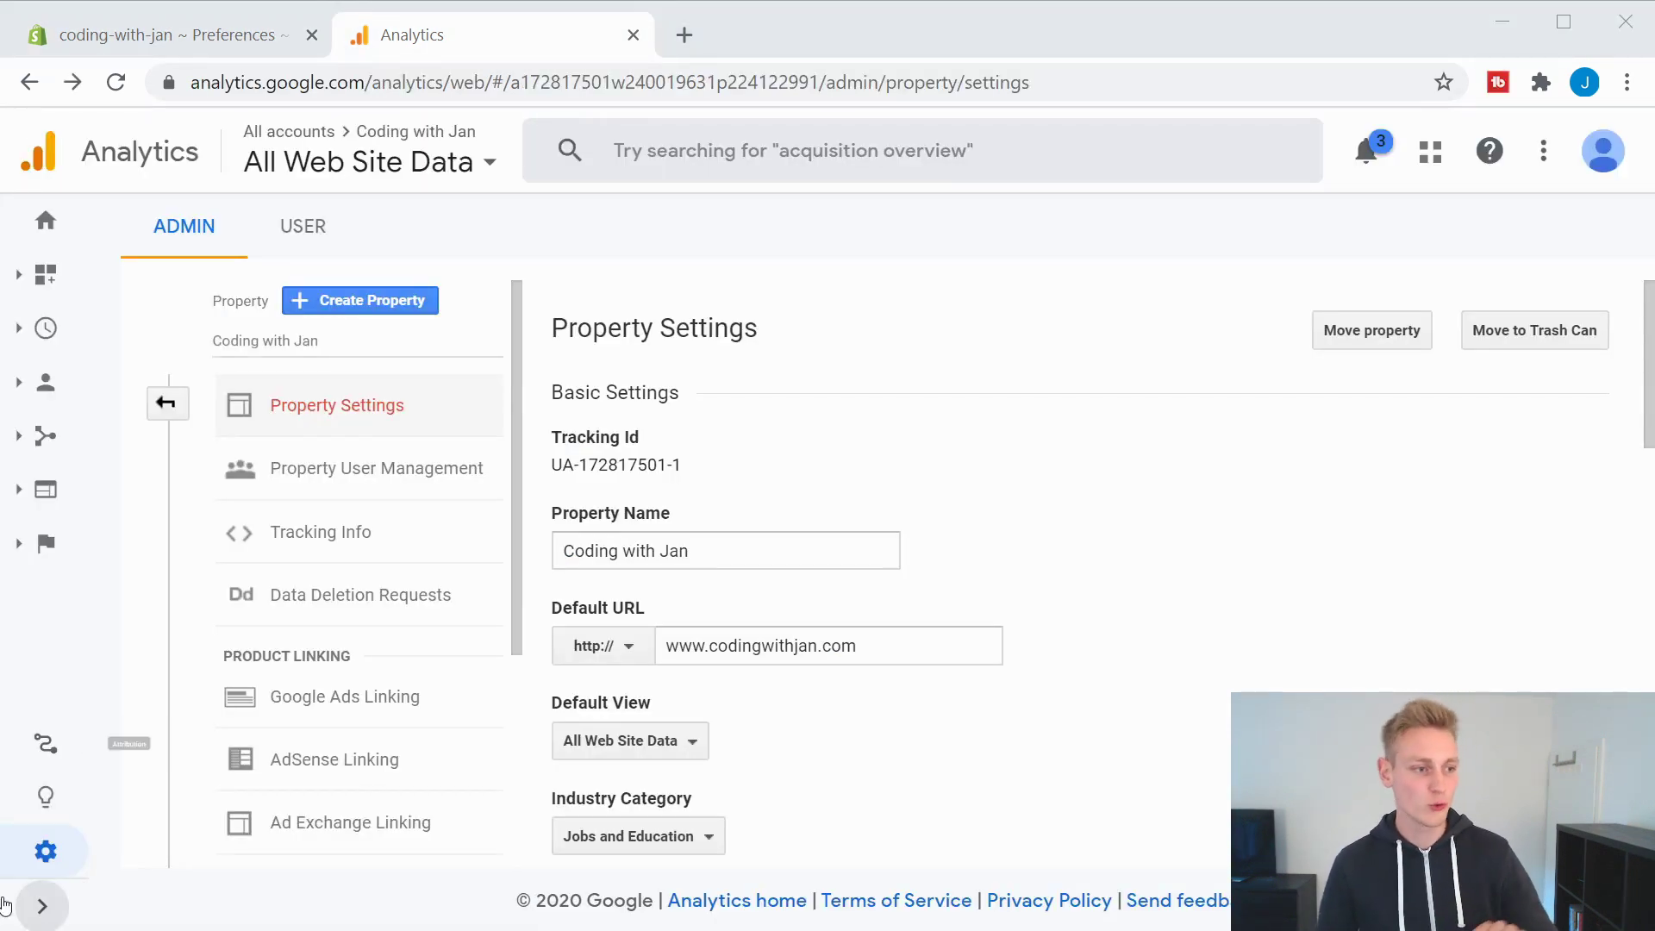
Switch Enable Ecommerce and Enable Enhanced Ecommerce Reporting to ON in the view's Ecommerce Settings
click(45, 852)
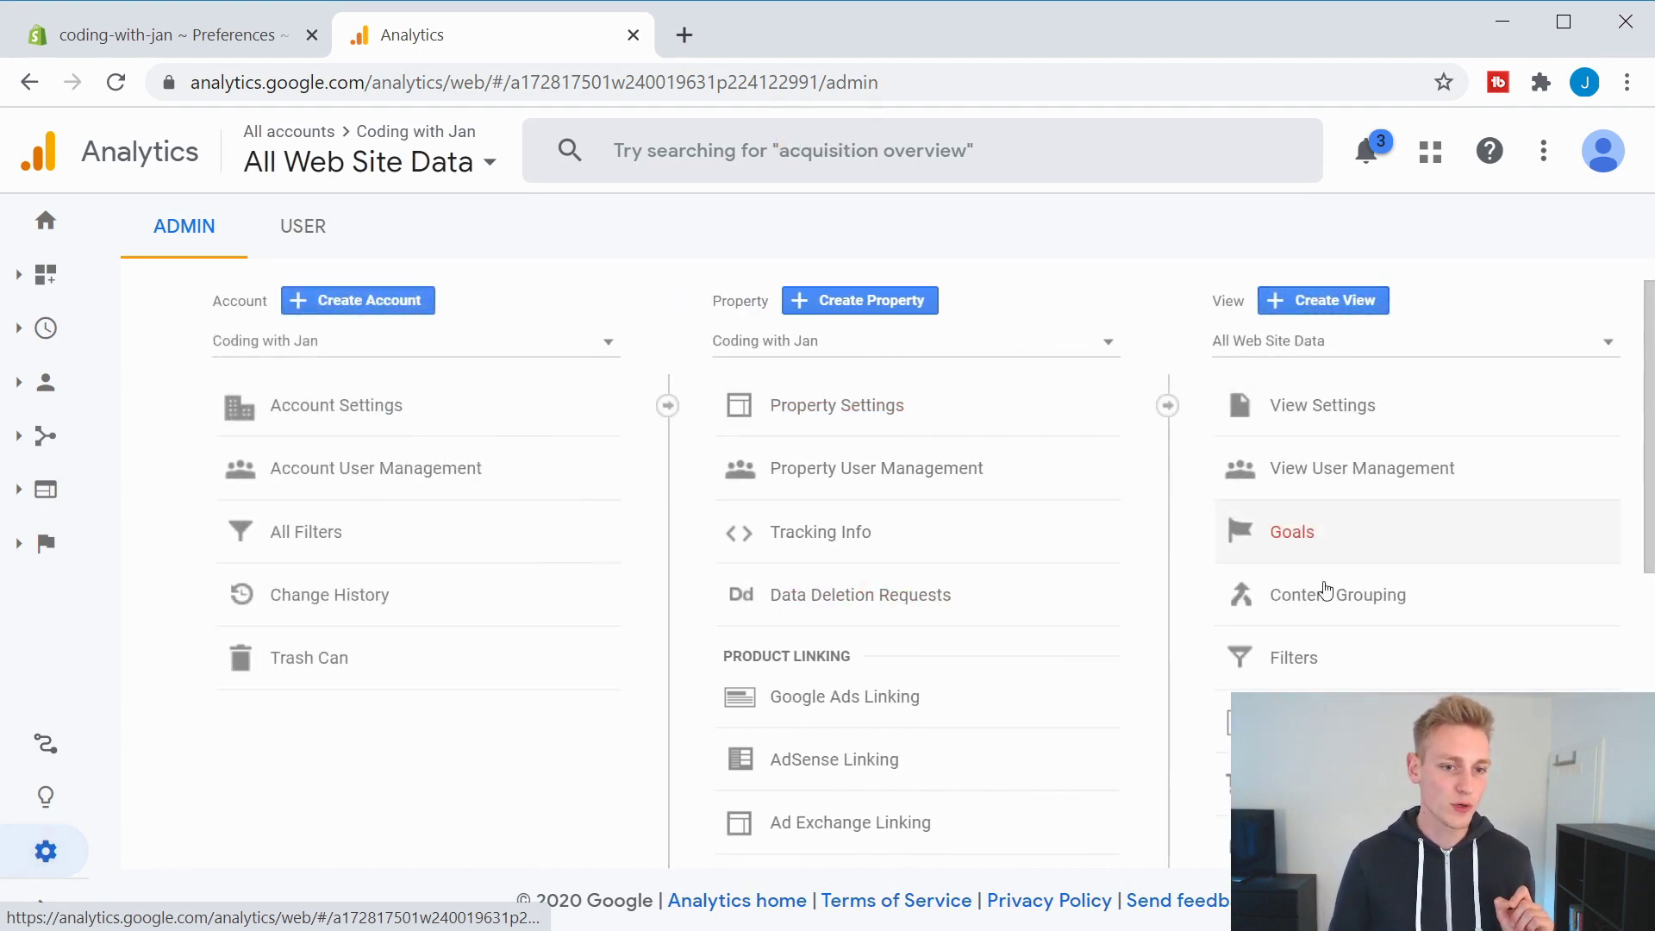
click(1328, 785)
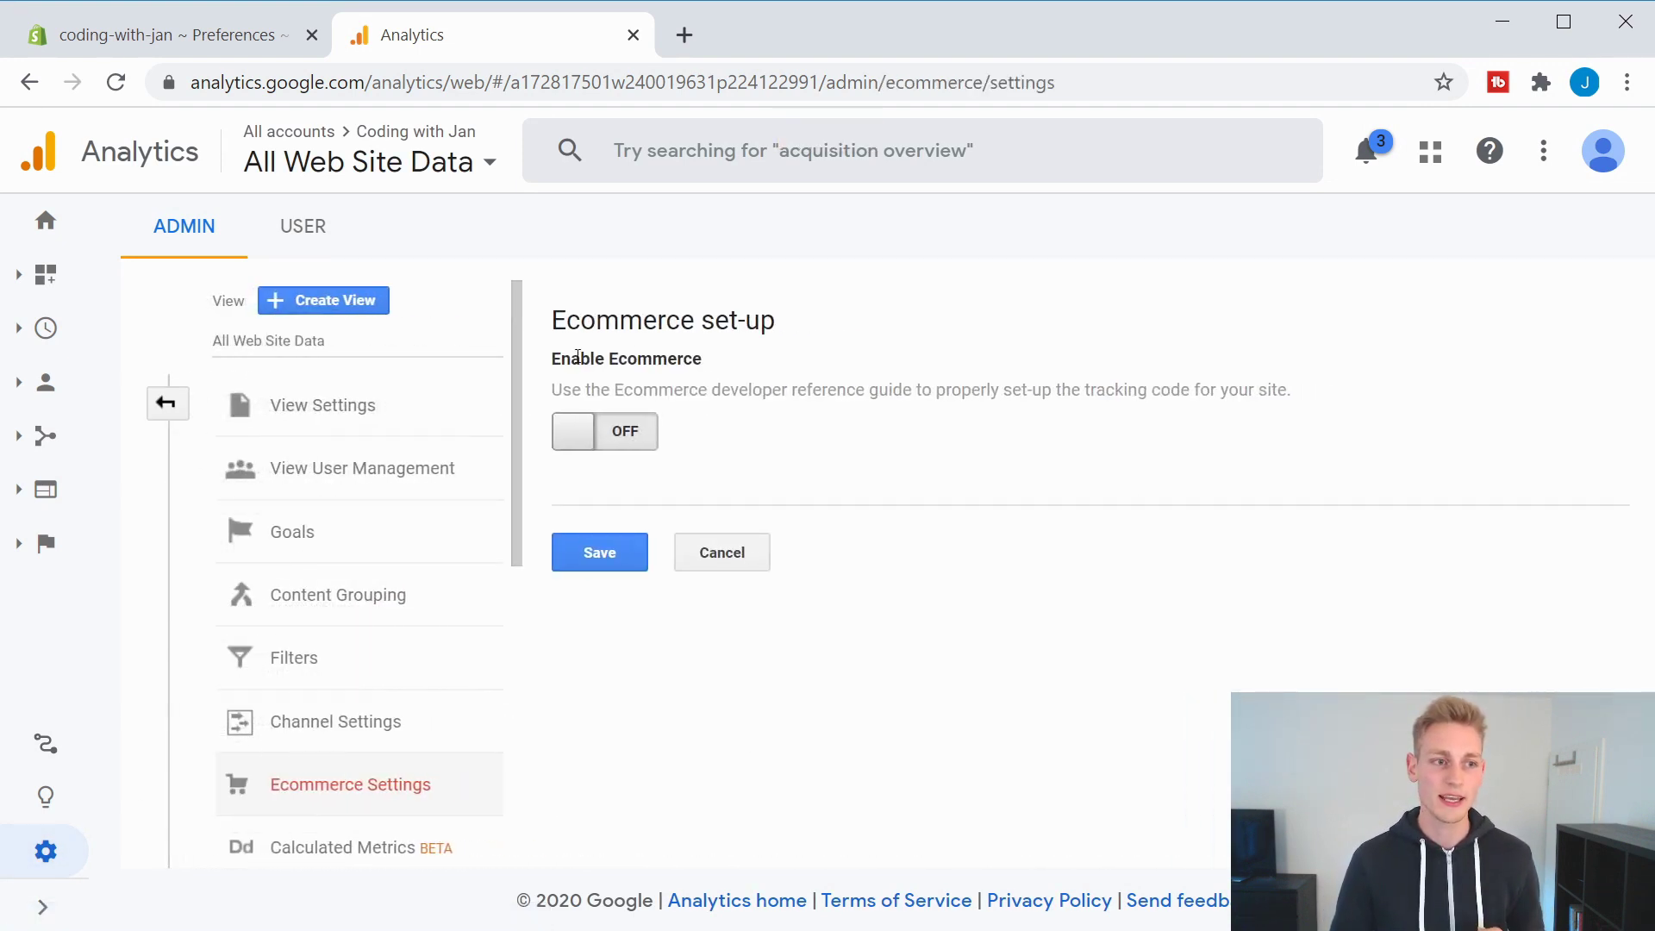
click(580, 443)
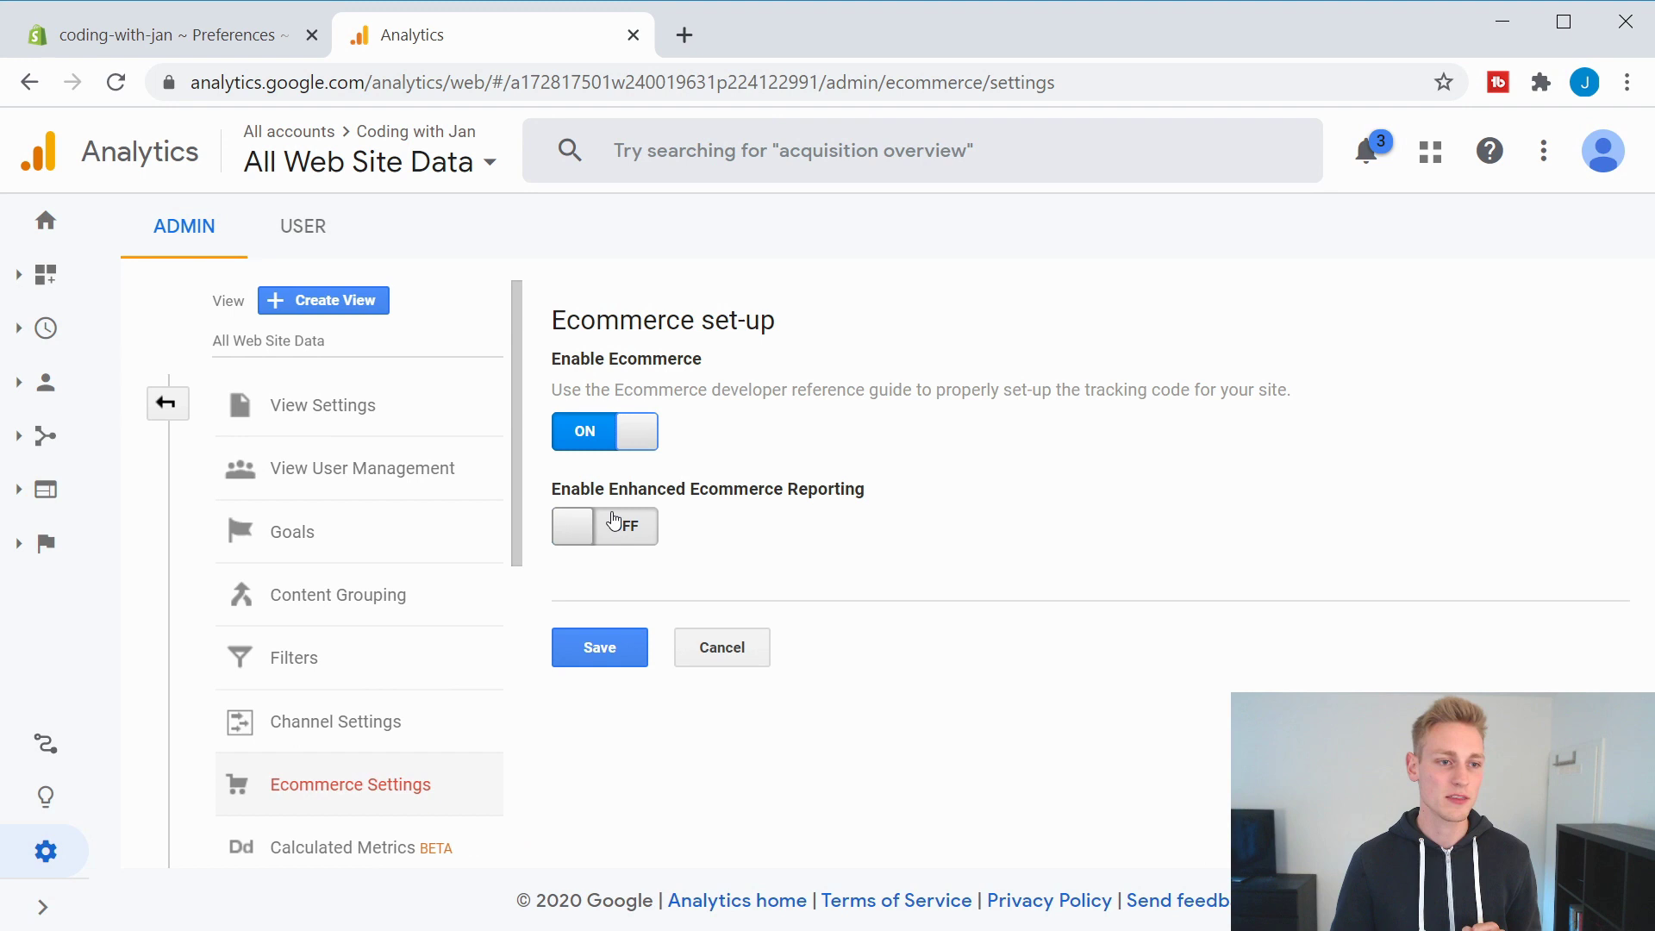
click(604, 536)
scroll(1005, 525, down, 1)
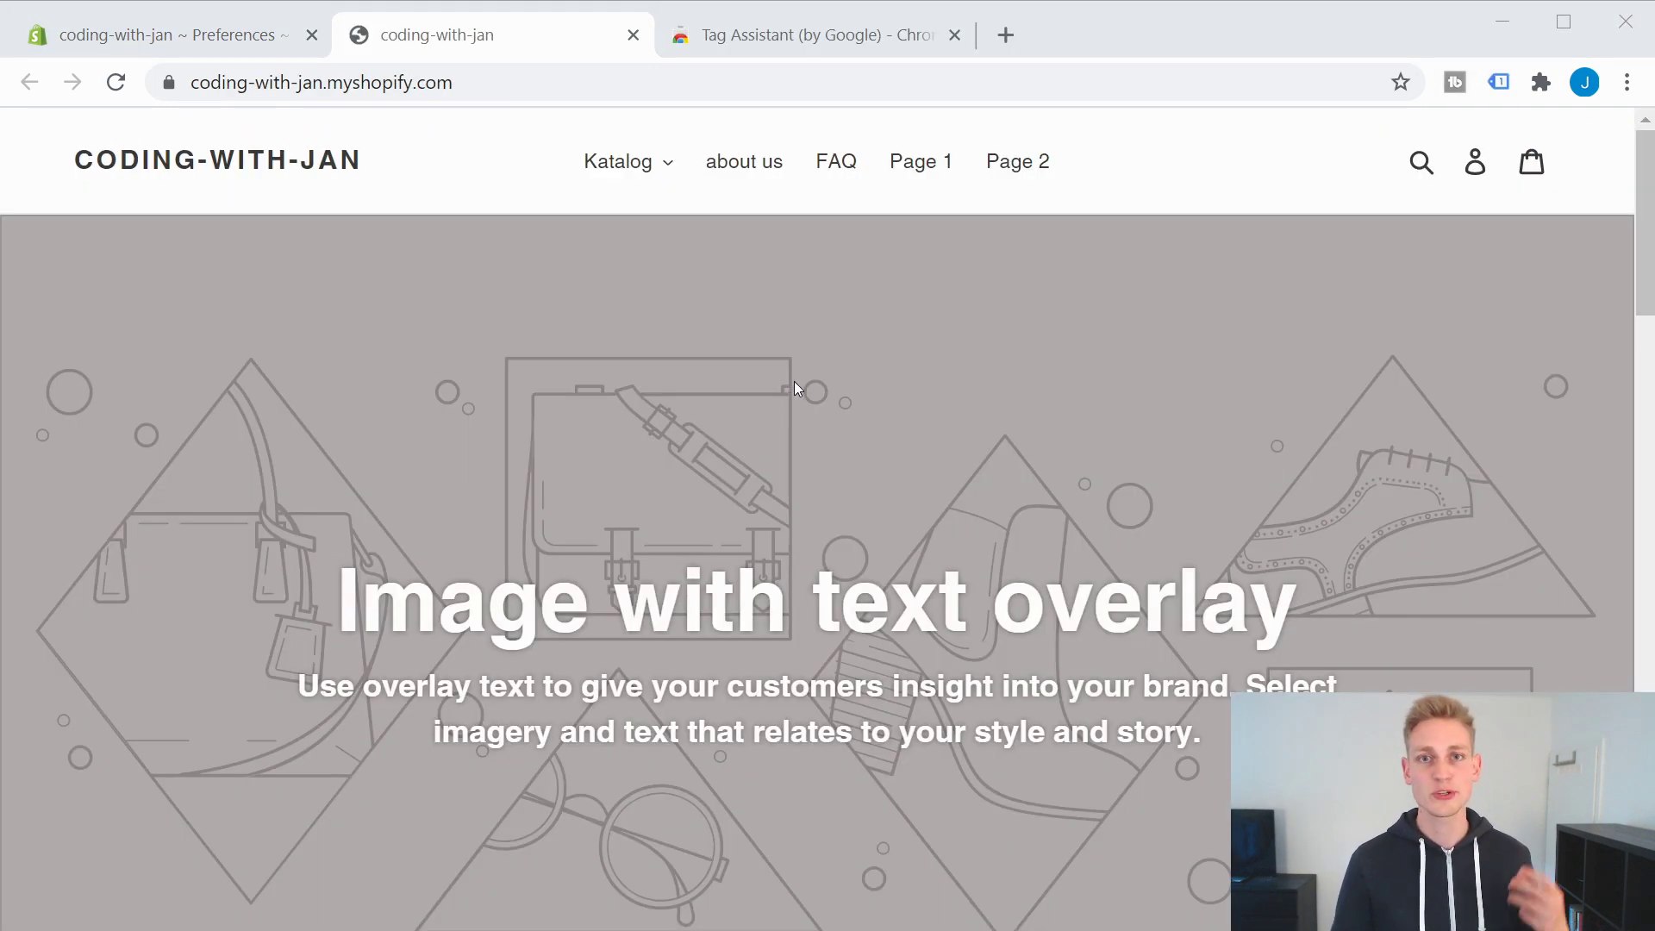
Look over the Tag Assistant extension page, then switch to the live storefront tab
click(786, 42)
drag(260, 332, 728, 331)
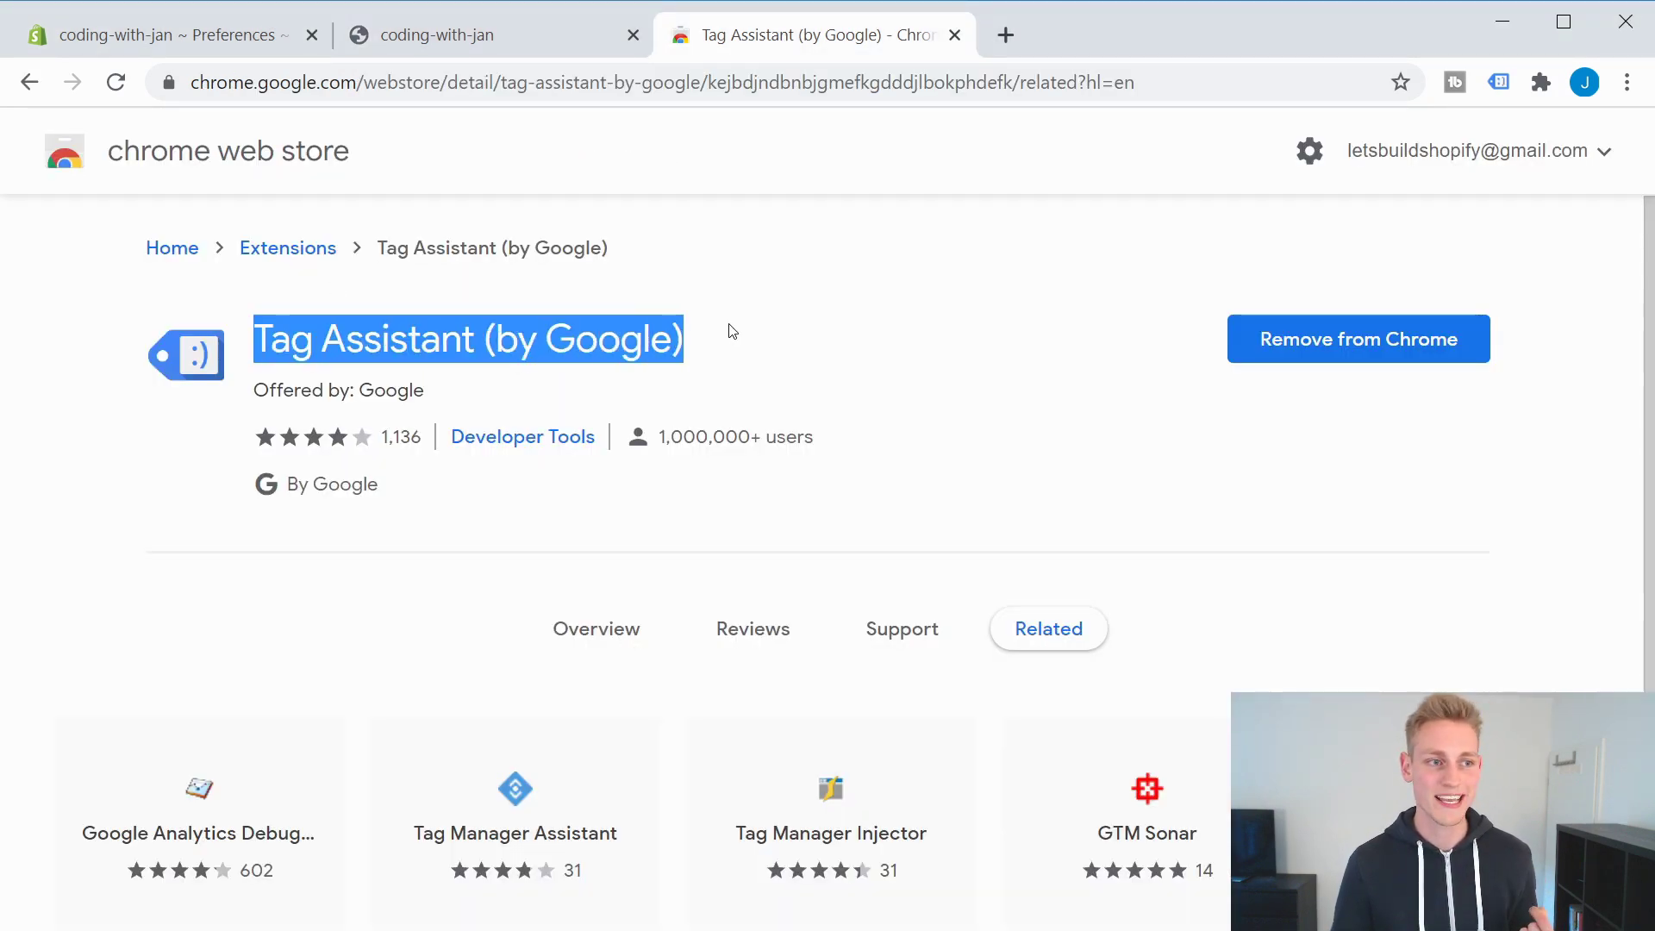
click(728, 330)
click(486, 47)
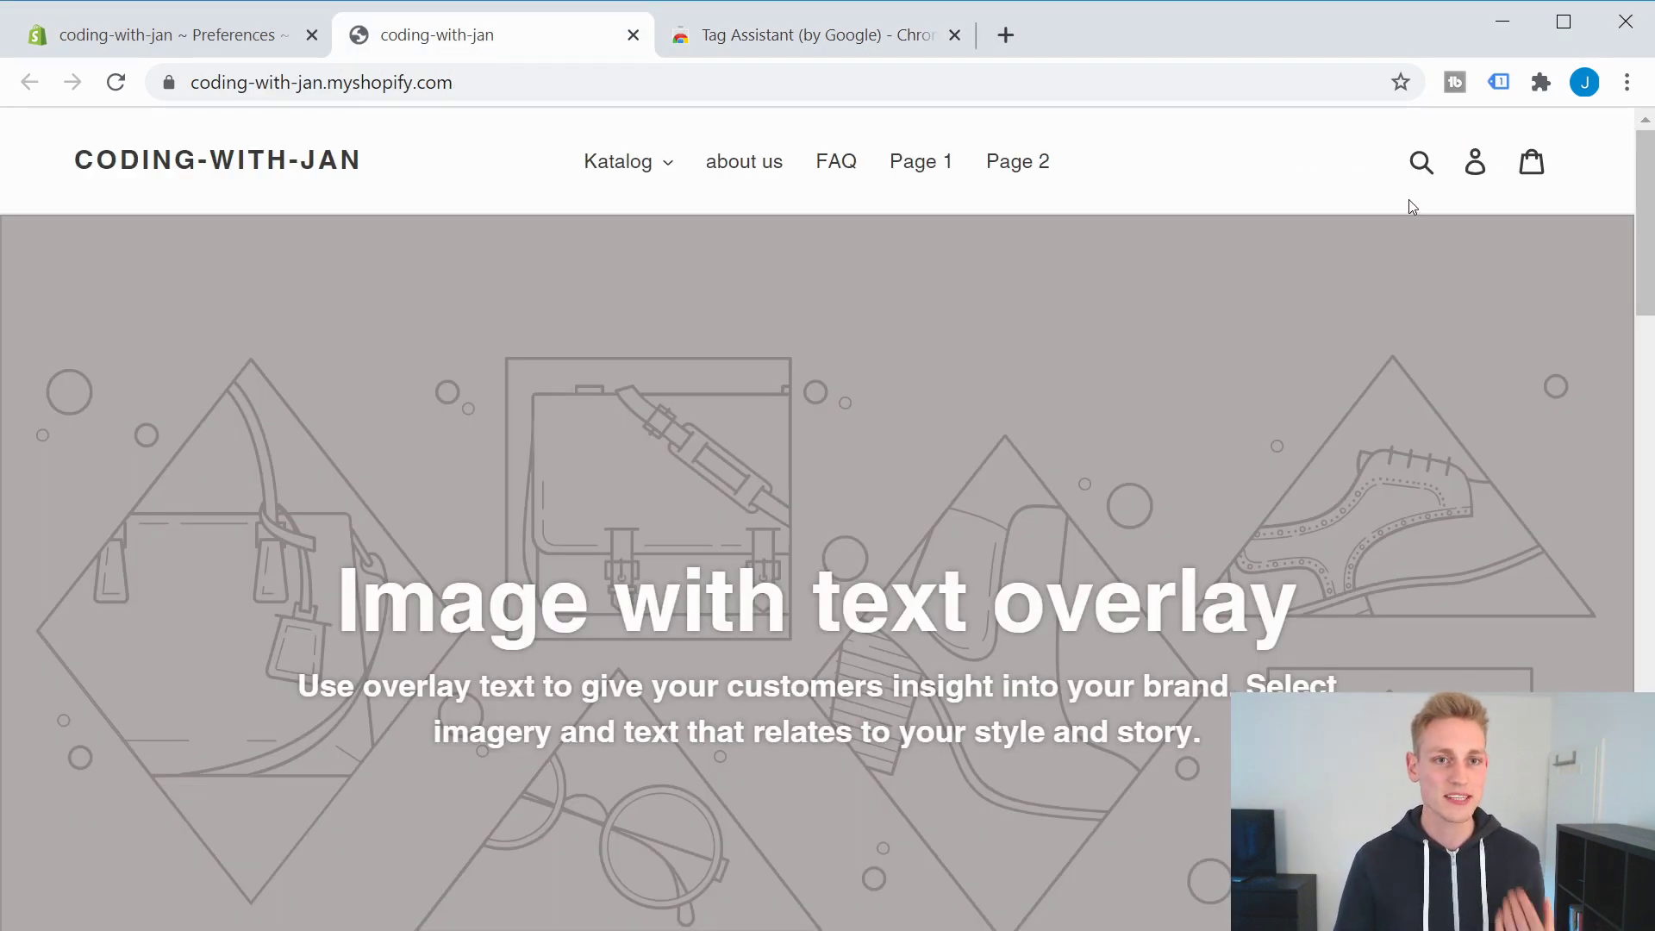
Run Tag Assistant on the storefront and view the Google Analytics tag's pageview request details
click(1498, 86)
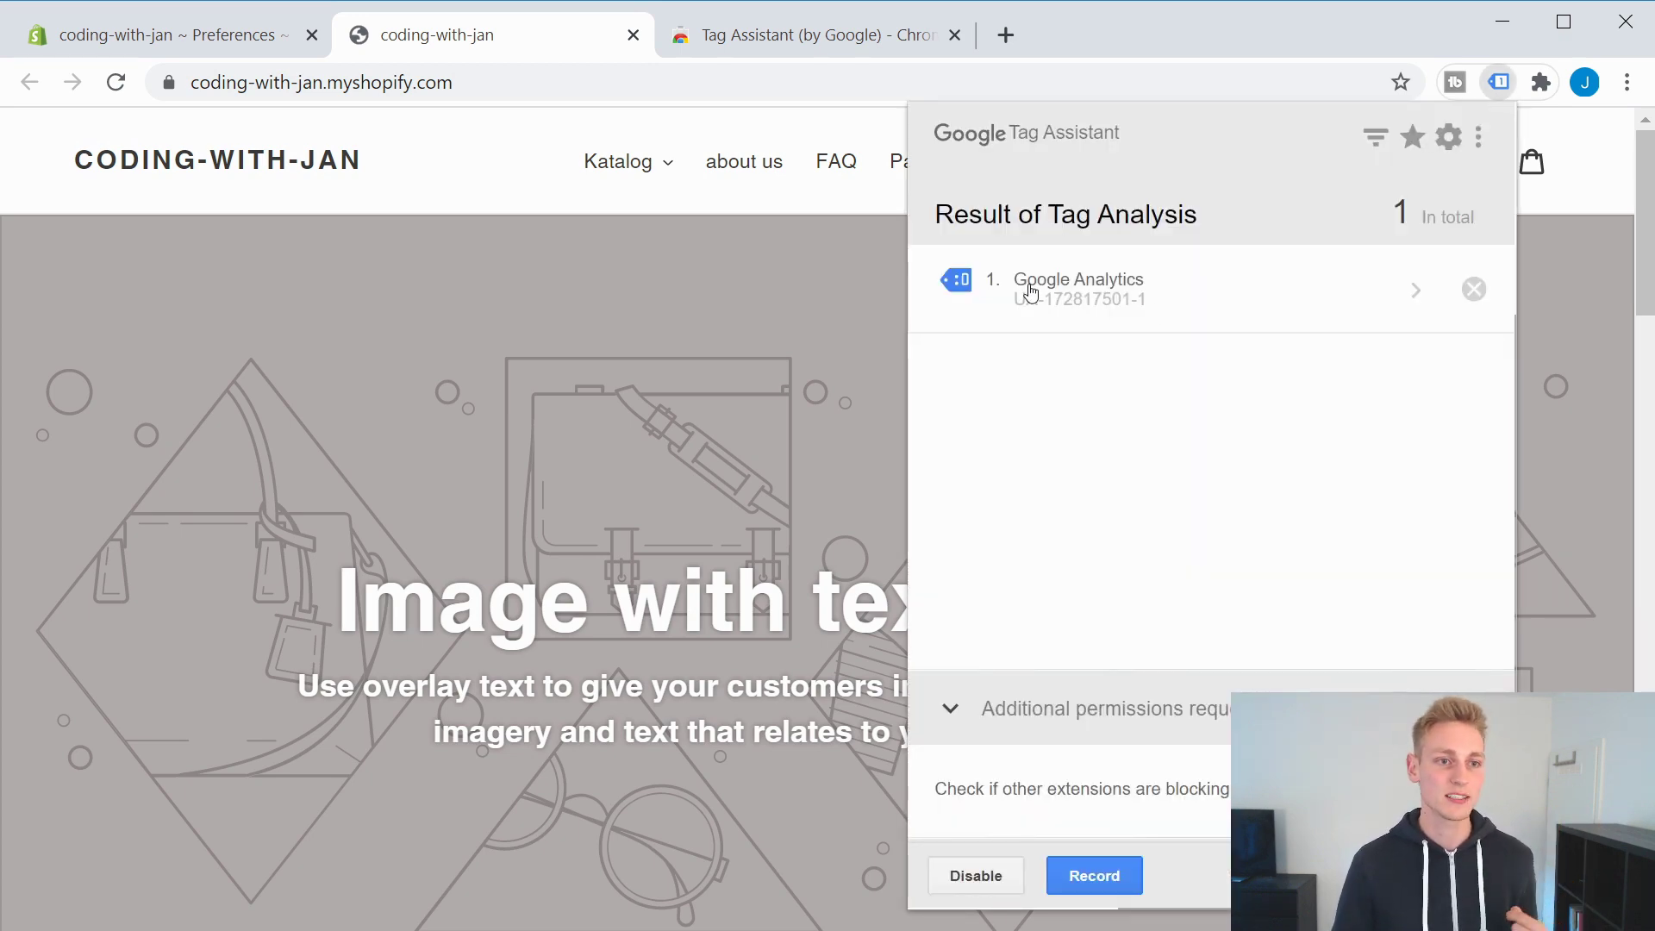
click(1145, 293)
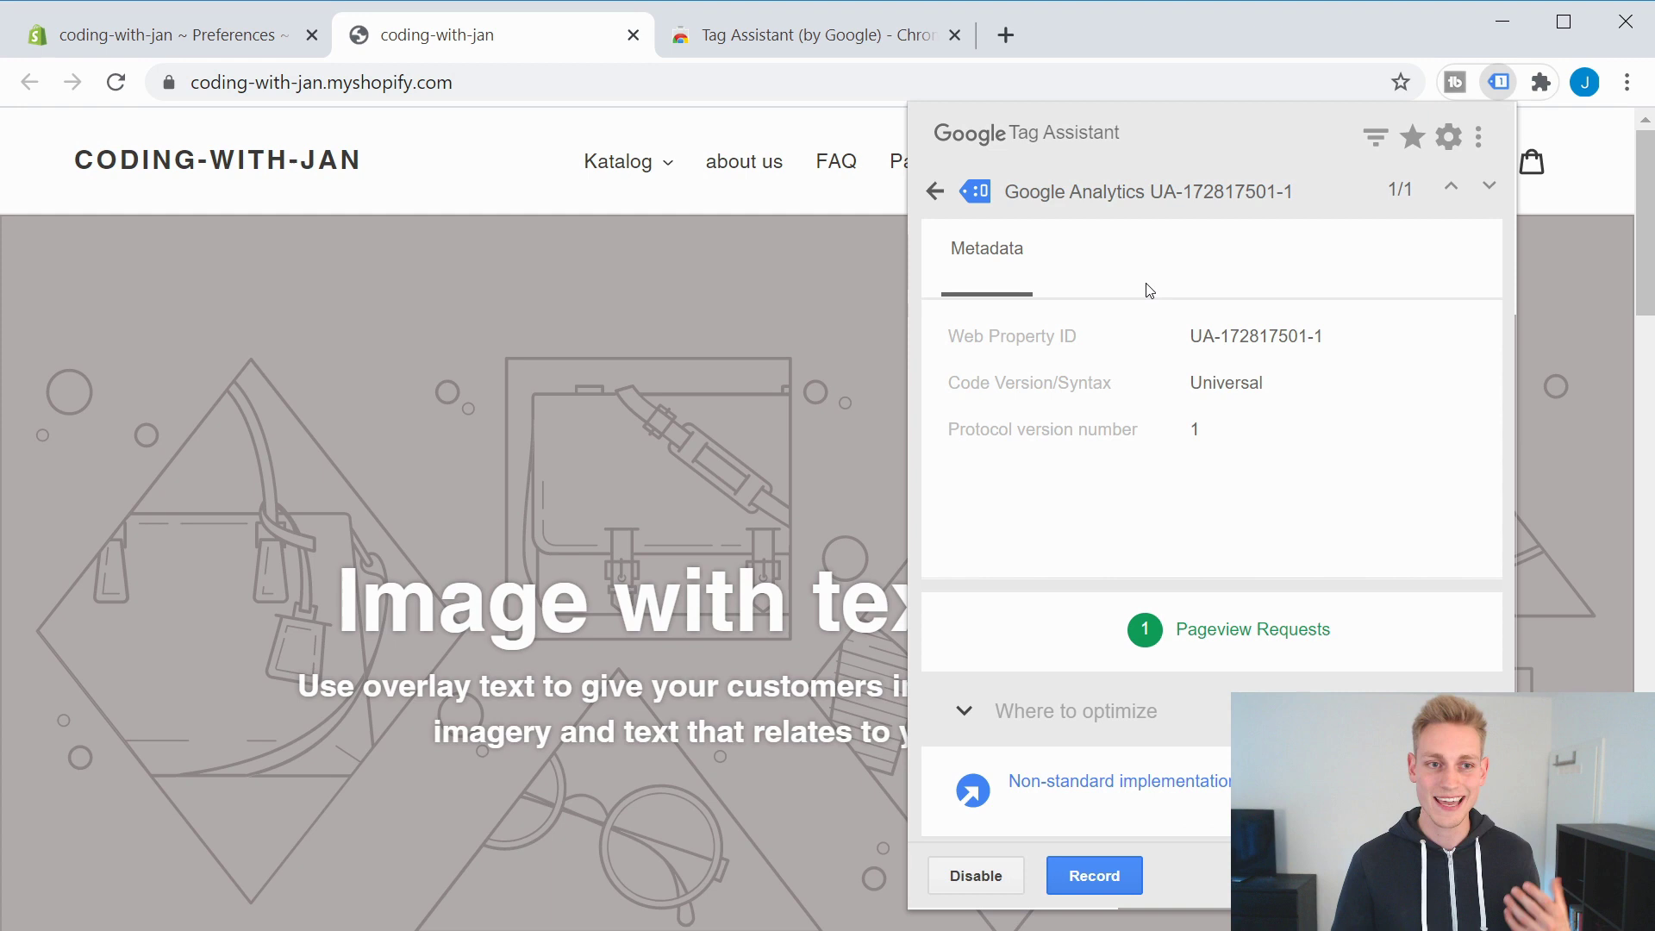
drag(1193, 339, 1316, 340)
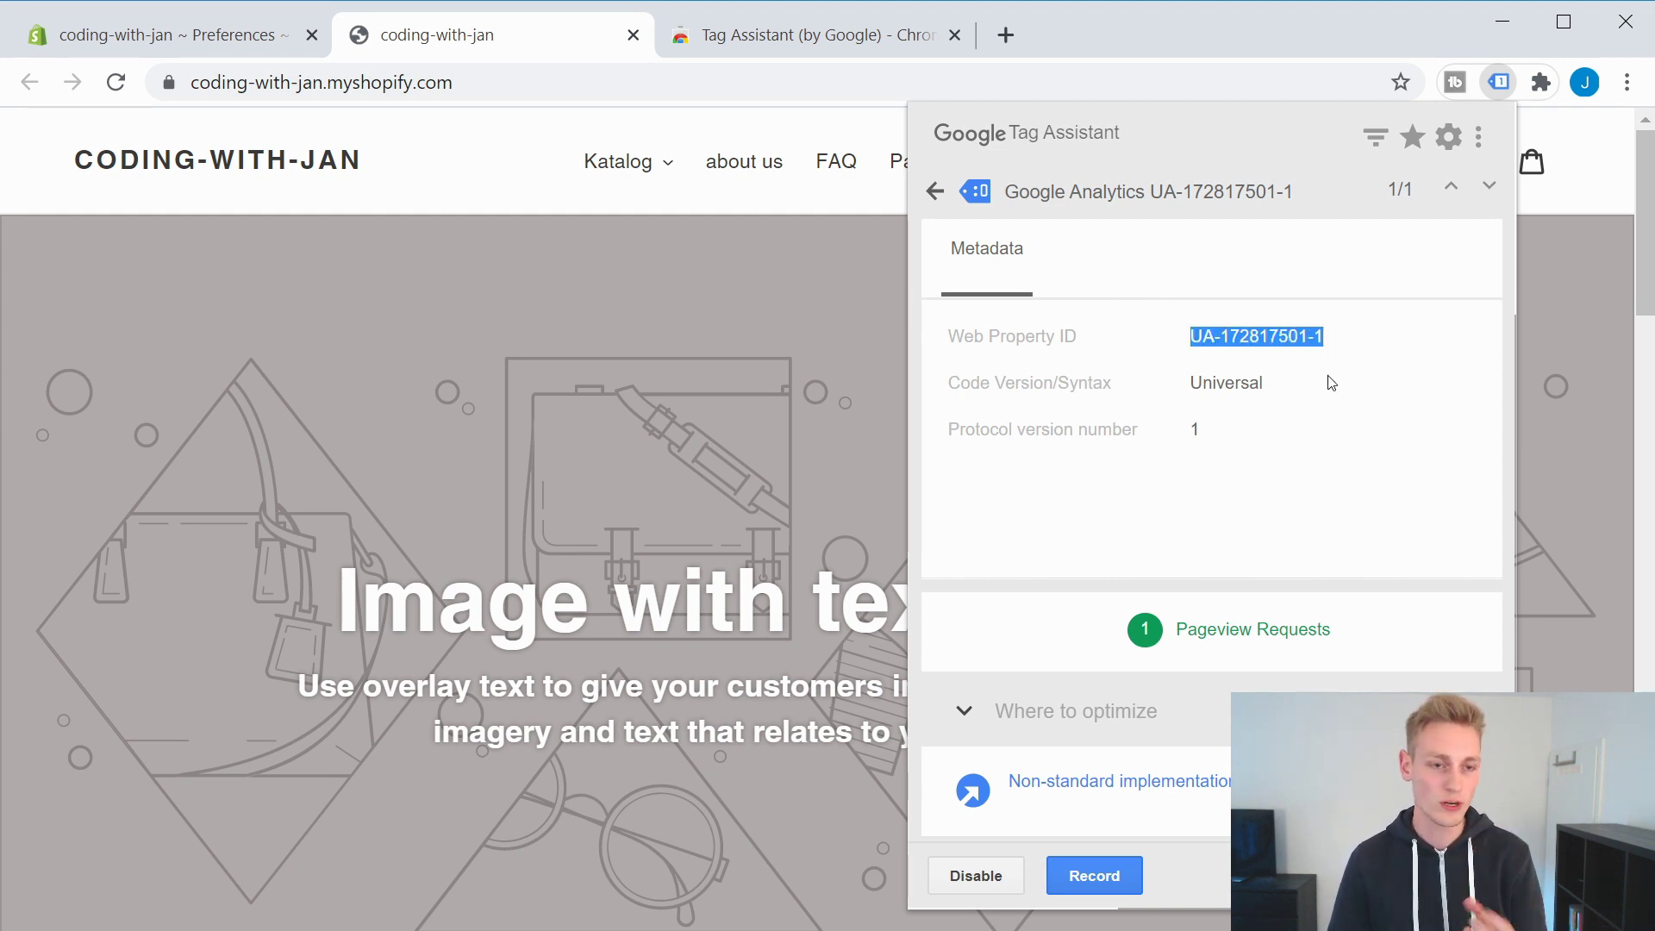
click(1284, 440)
drag(1372, 640, 1194, 640)
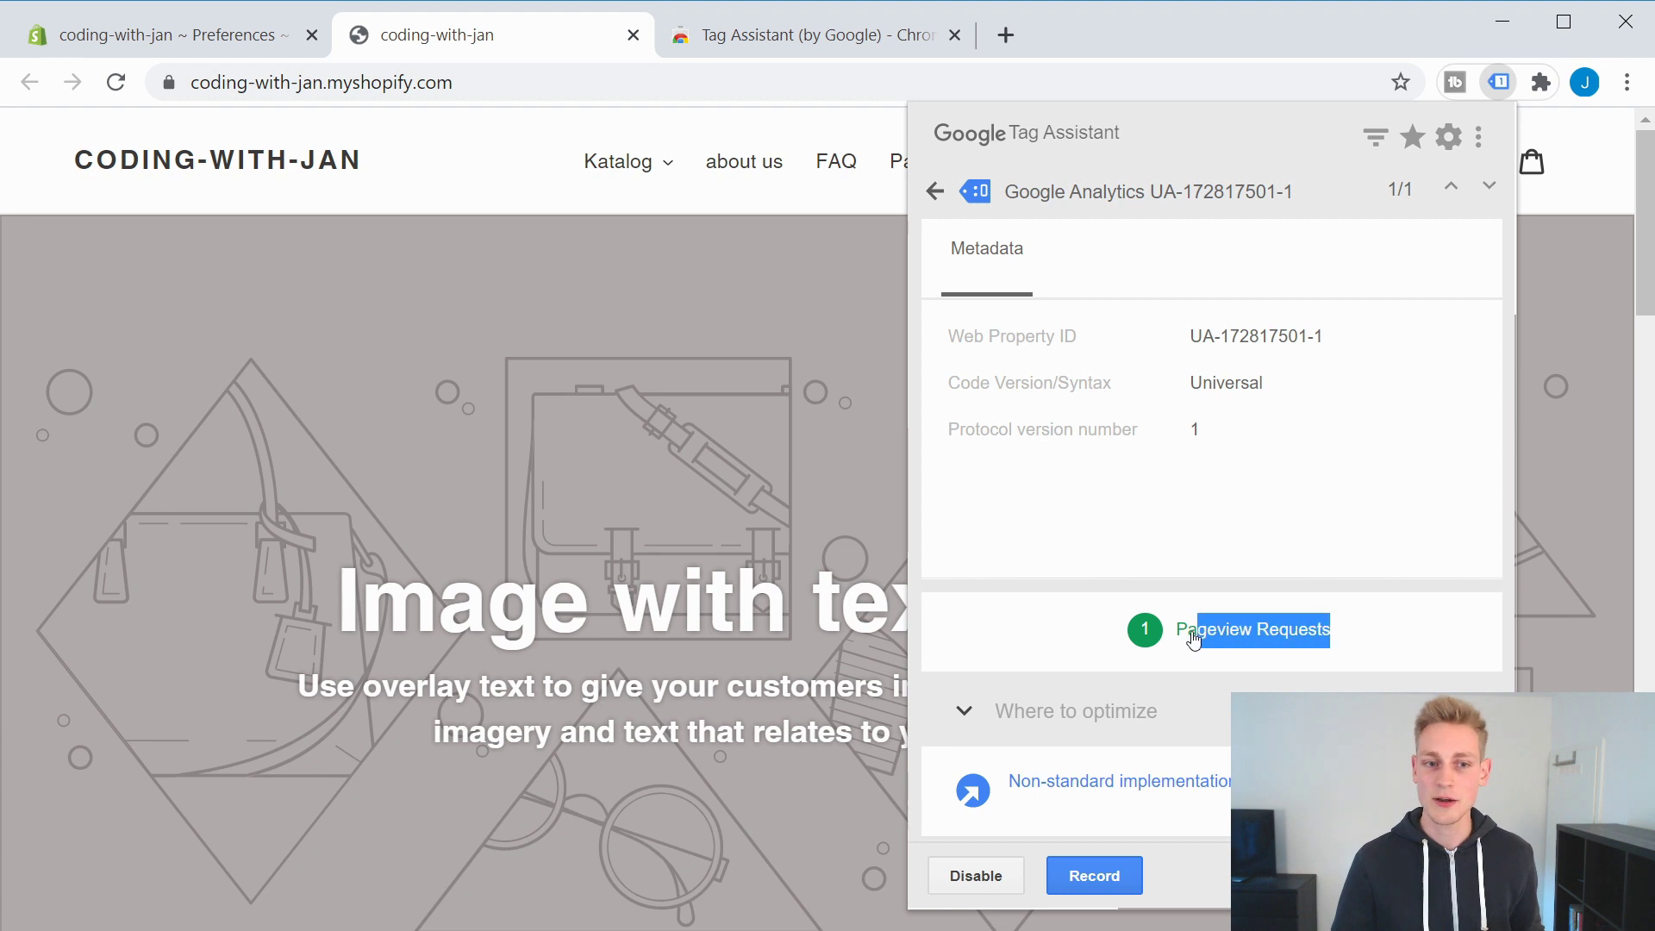
click(1174, 632)
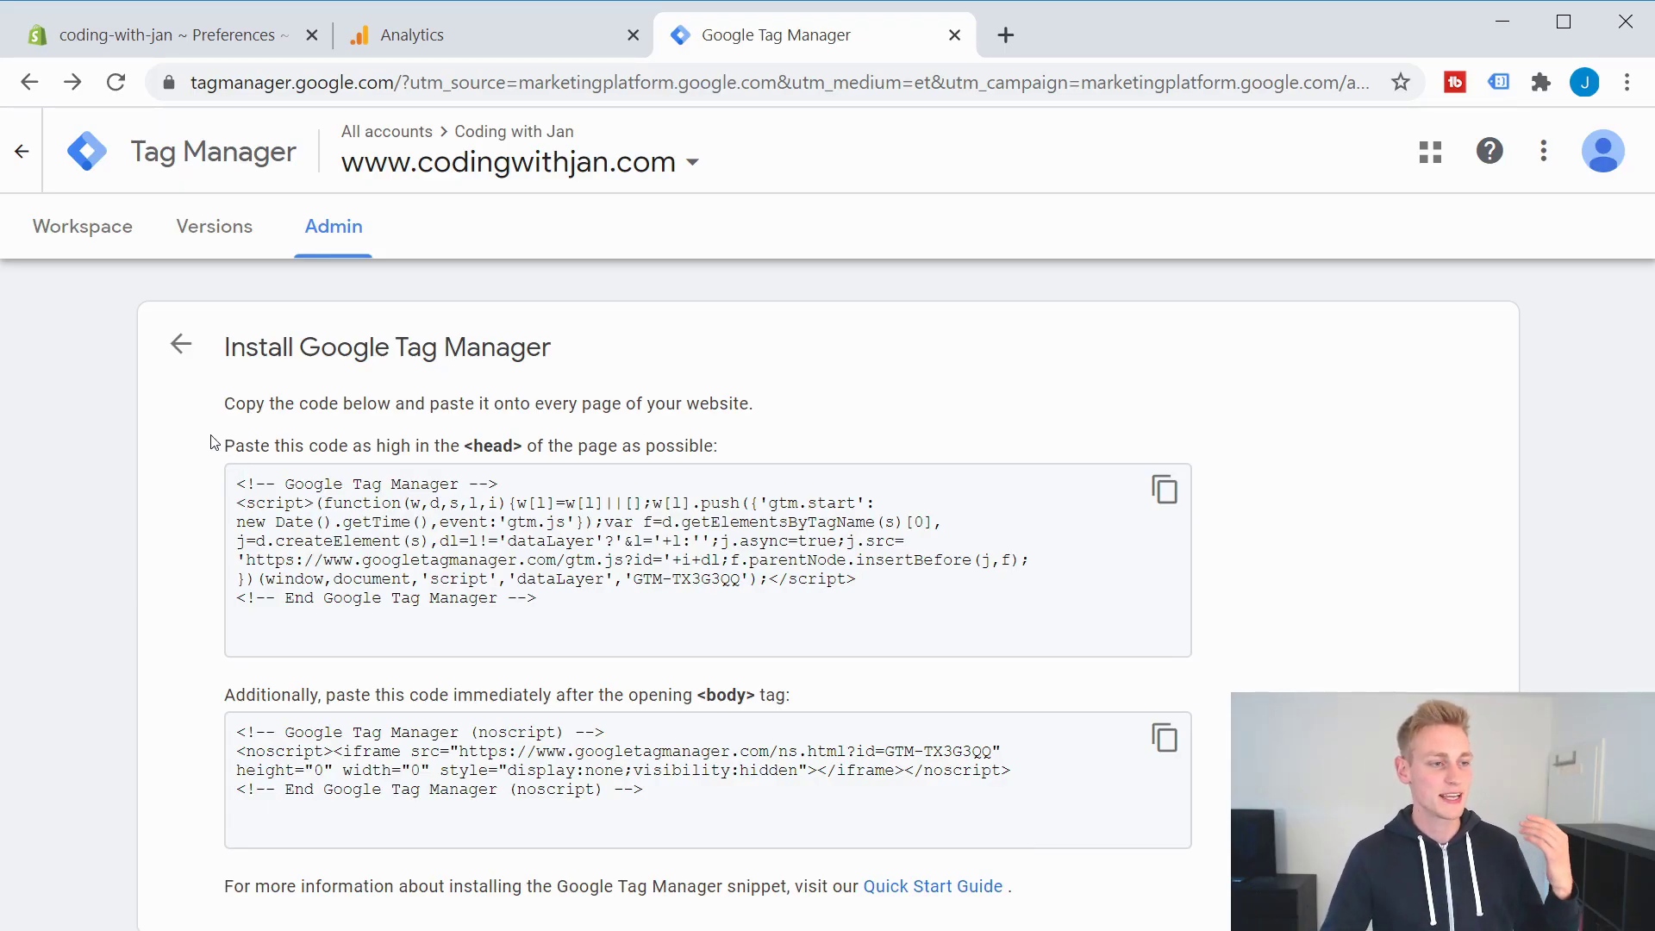
Point out the <head> placement note and code, then the <body> snippet, before opening the Workspace
drag(213, 442, 412, 468)
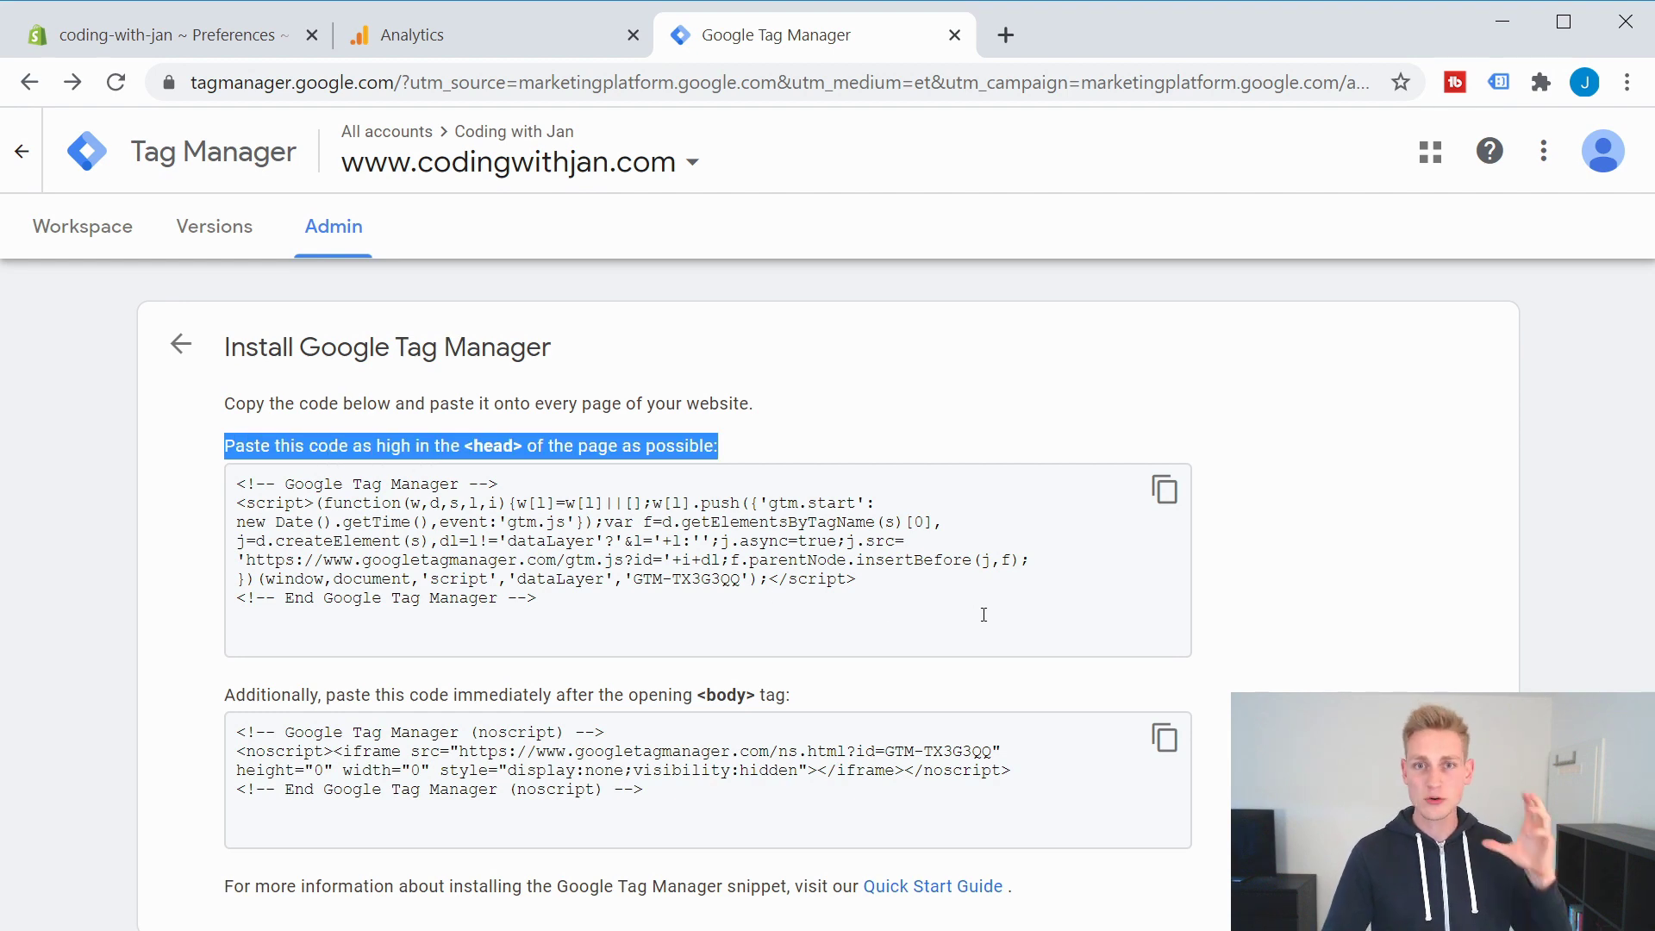
drag(1048, 624, 1071, 780)
click(1072, 833)
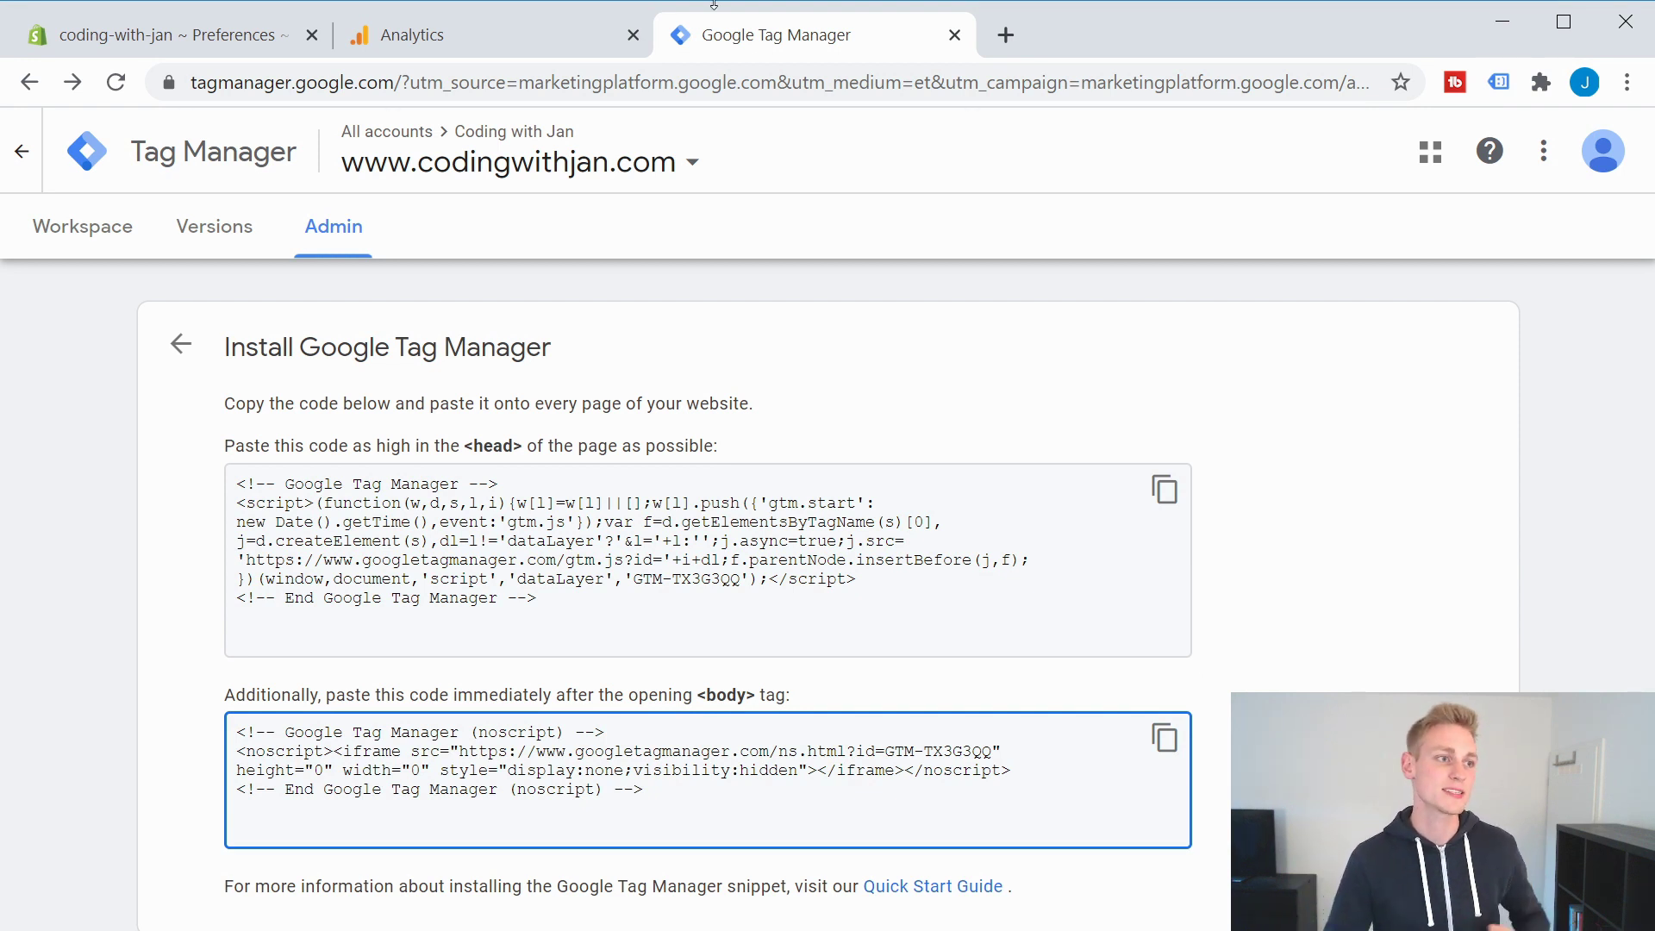
click(87, 238)
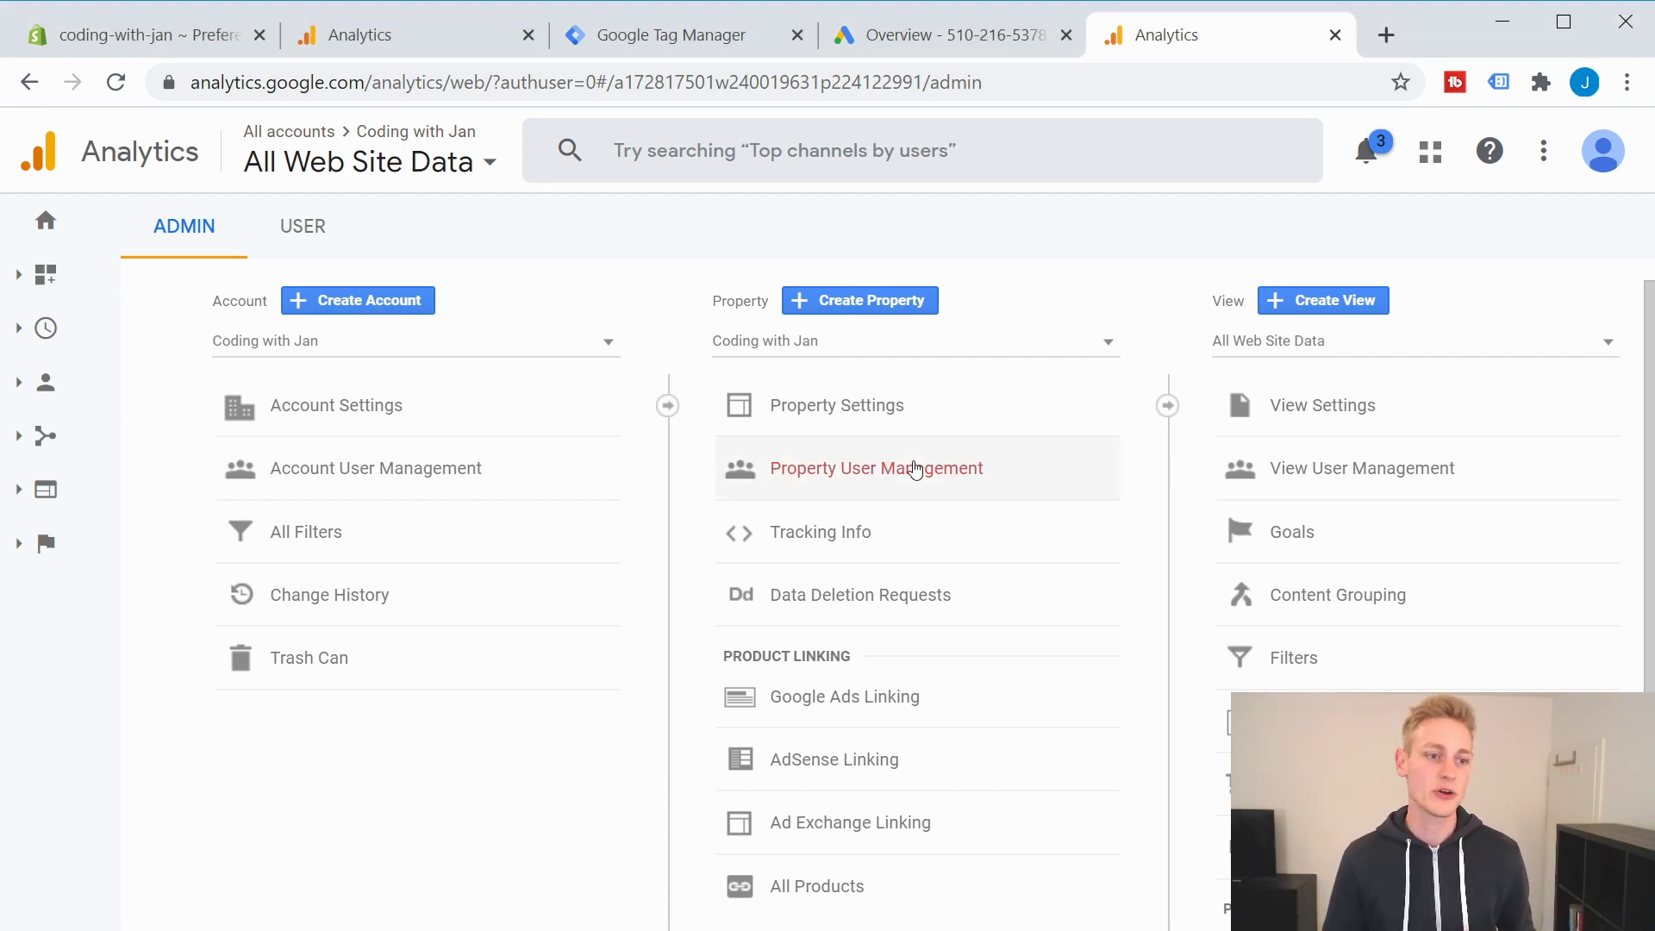
Open the property's Google Ads Linking page under Product Linking in Analytics Admin
click(892, 708)
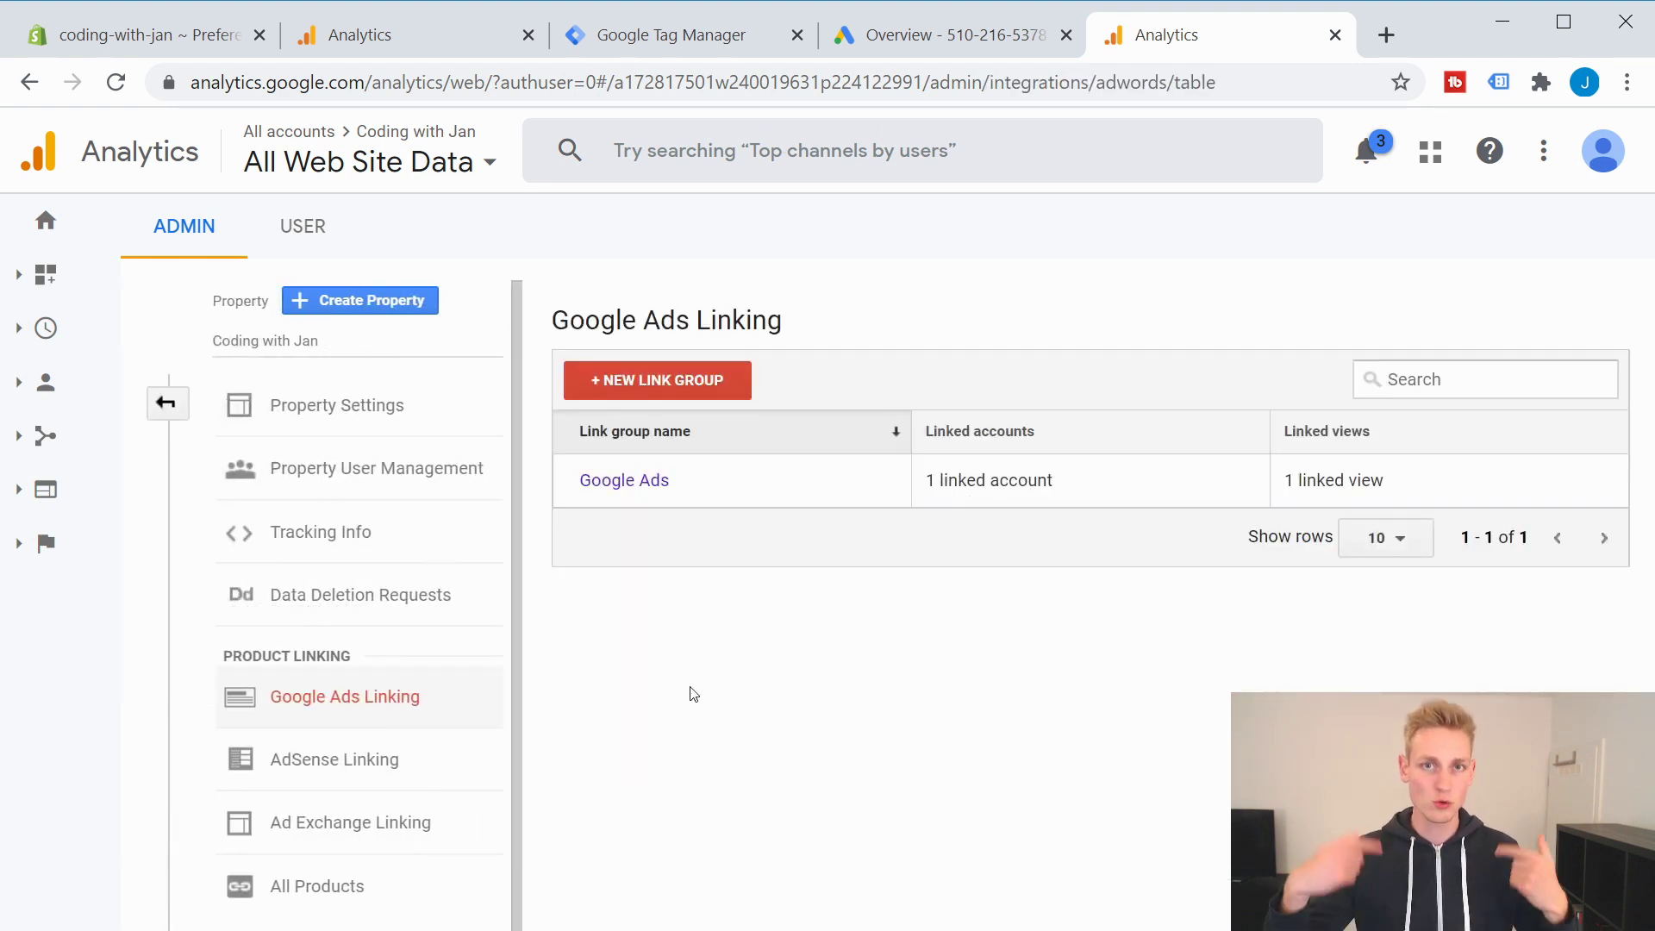
Import the Google Analytics Transactions conversion into Google Ads as a conversion action
key(ctrl+shift+Tab)
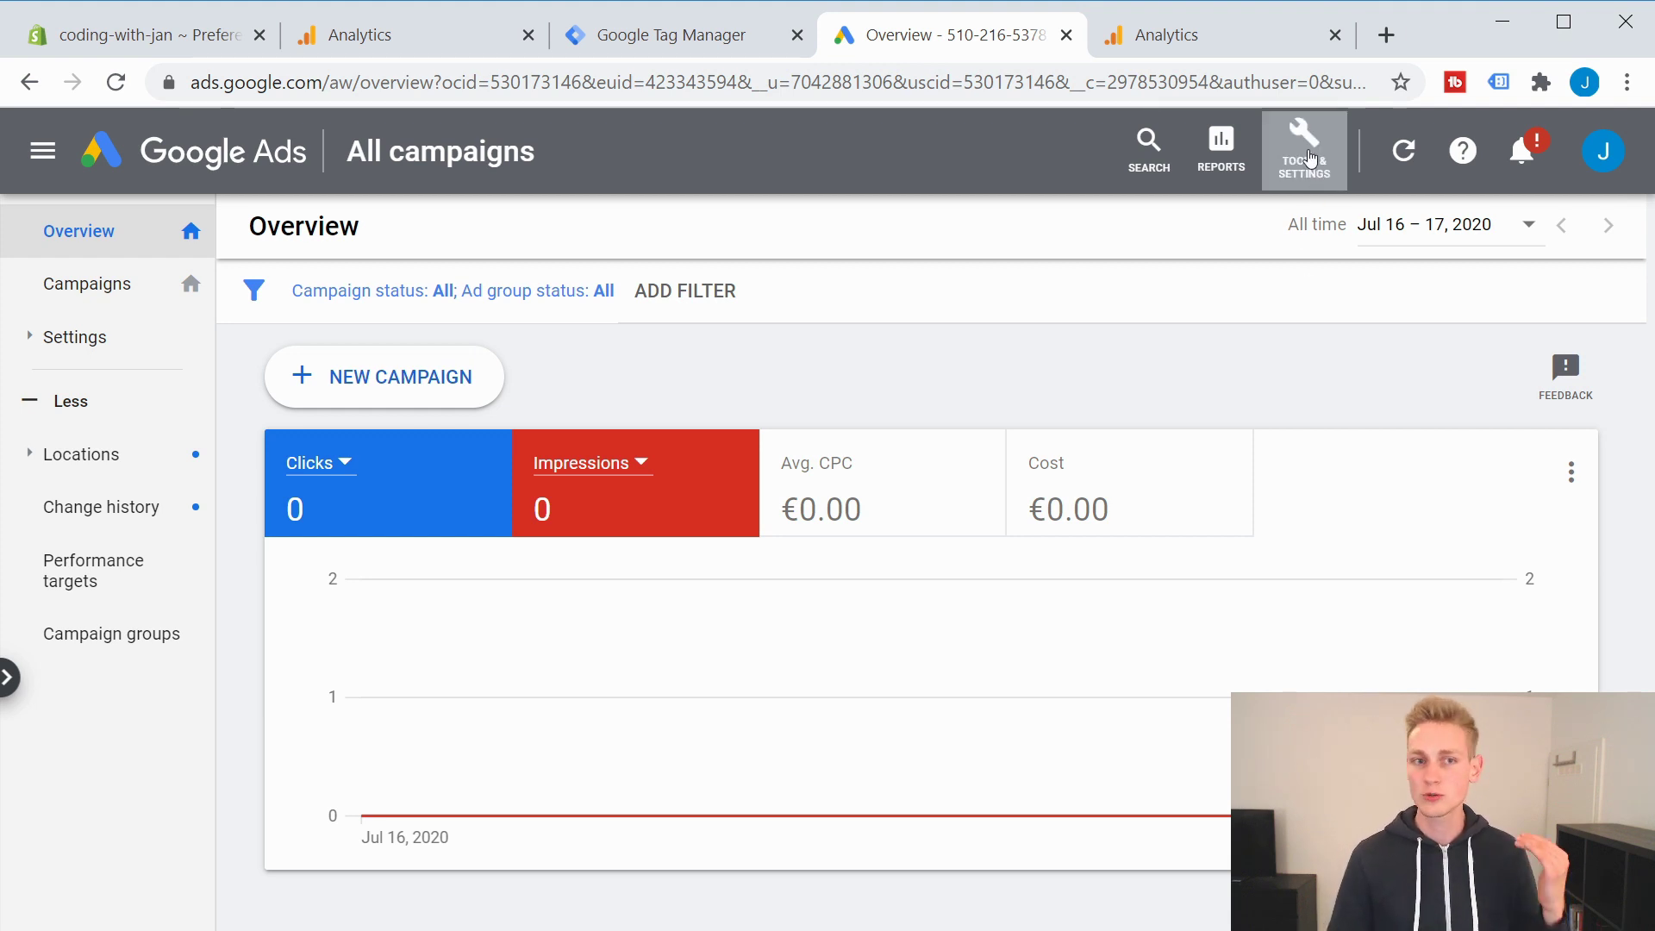
click(1307, 157)
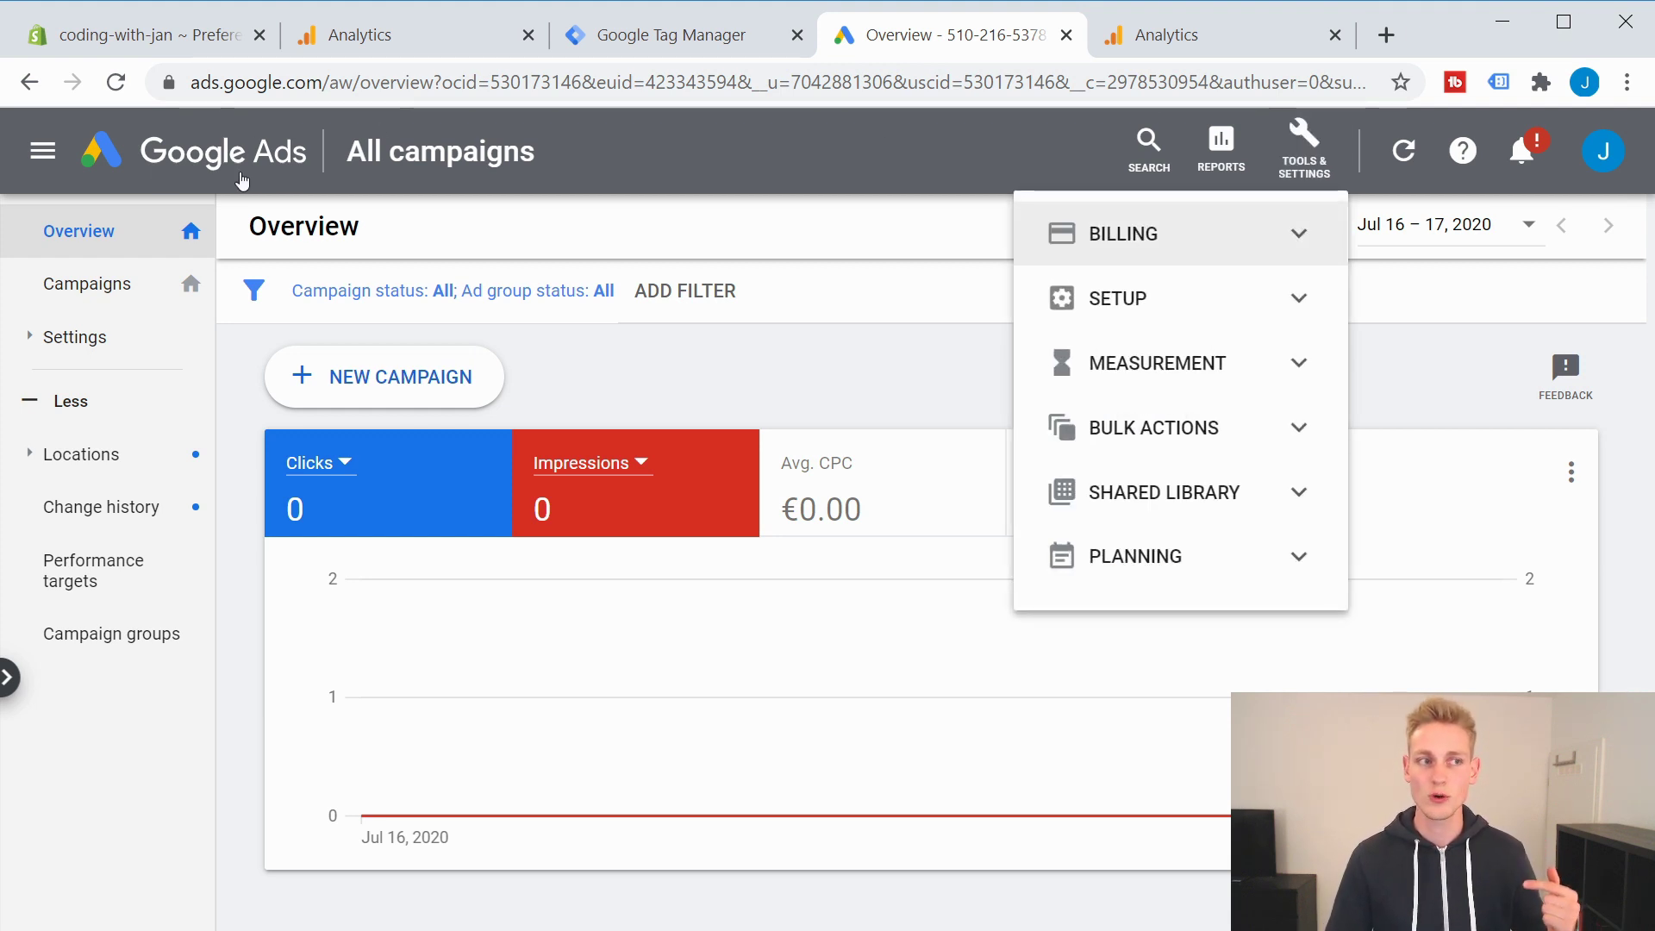
click(1281, 380)
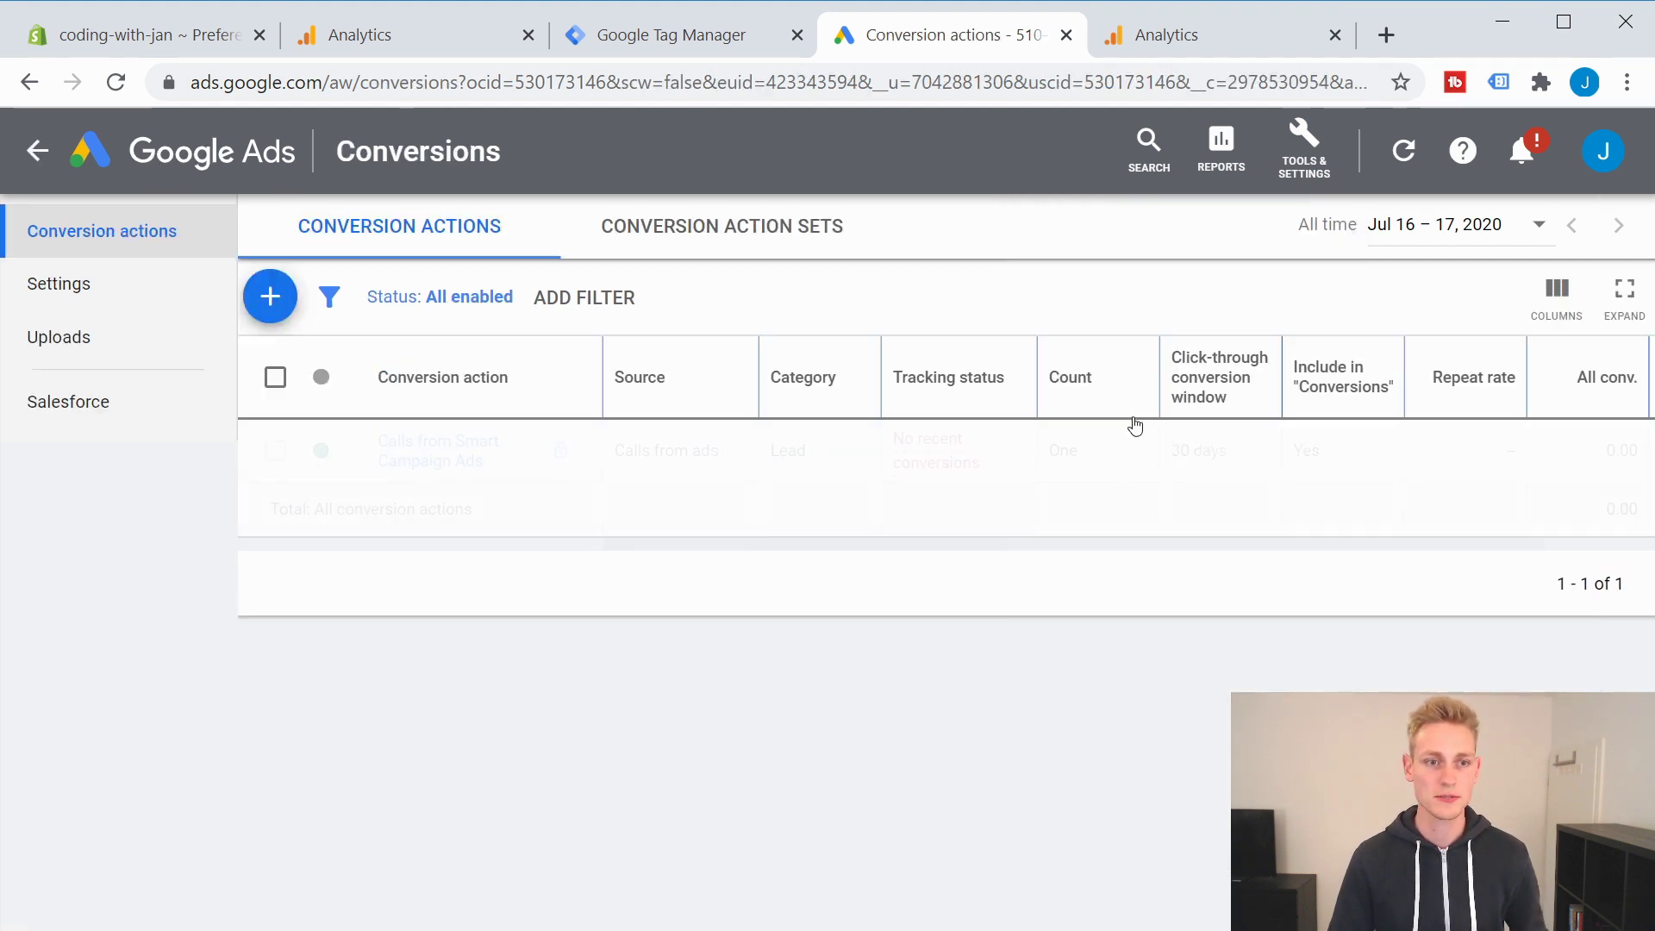
click(281, 300)
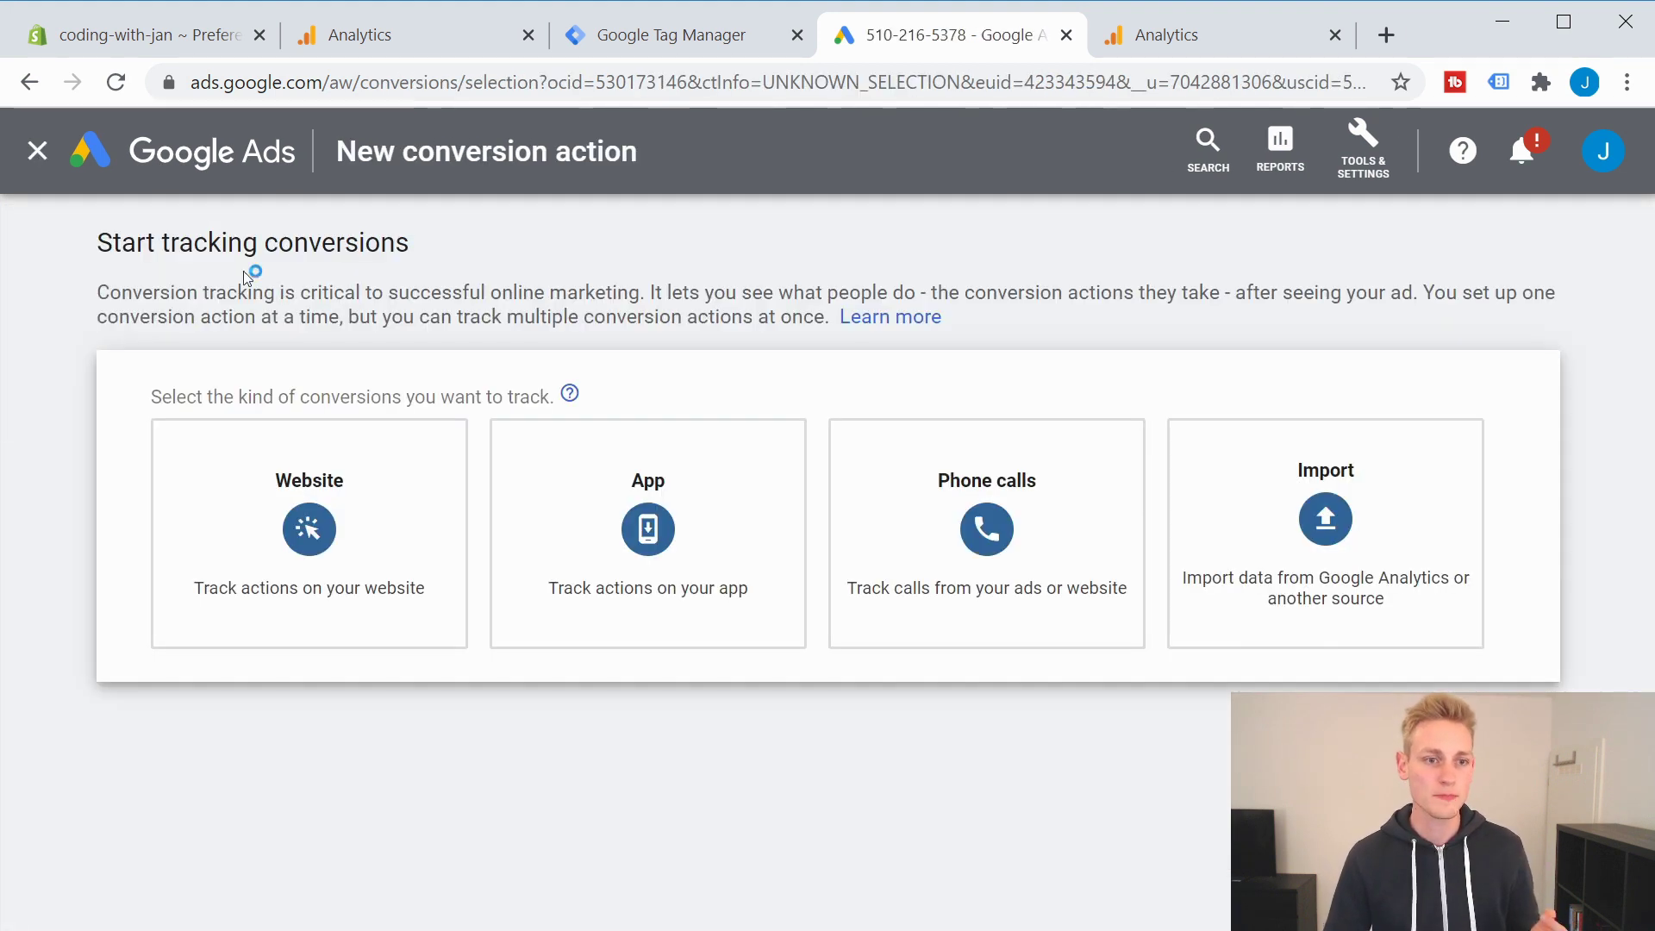
click(1326, 573)
click(215, 813)
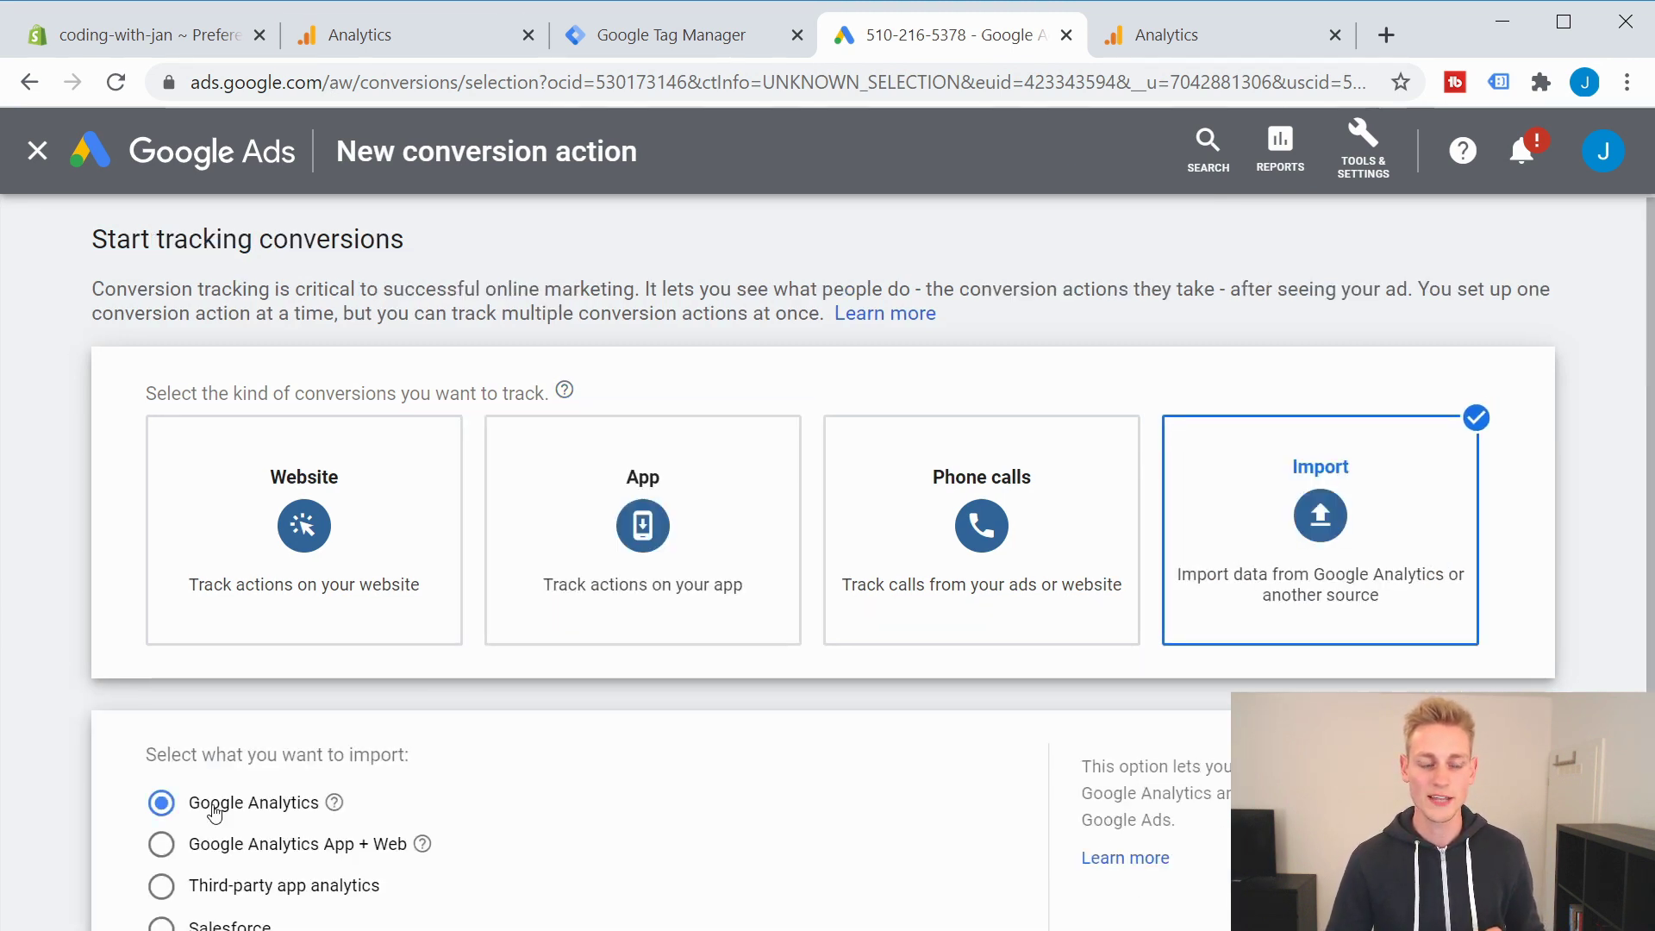
right_click(214, 813)
key(Escape)
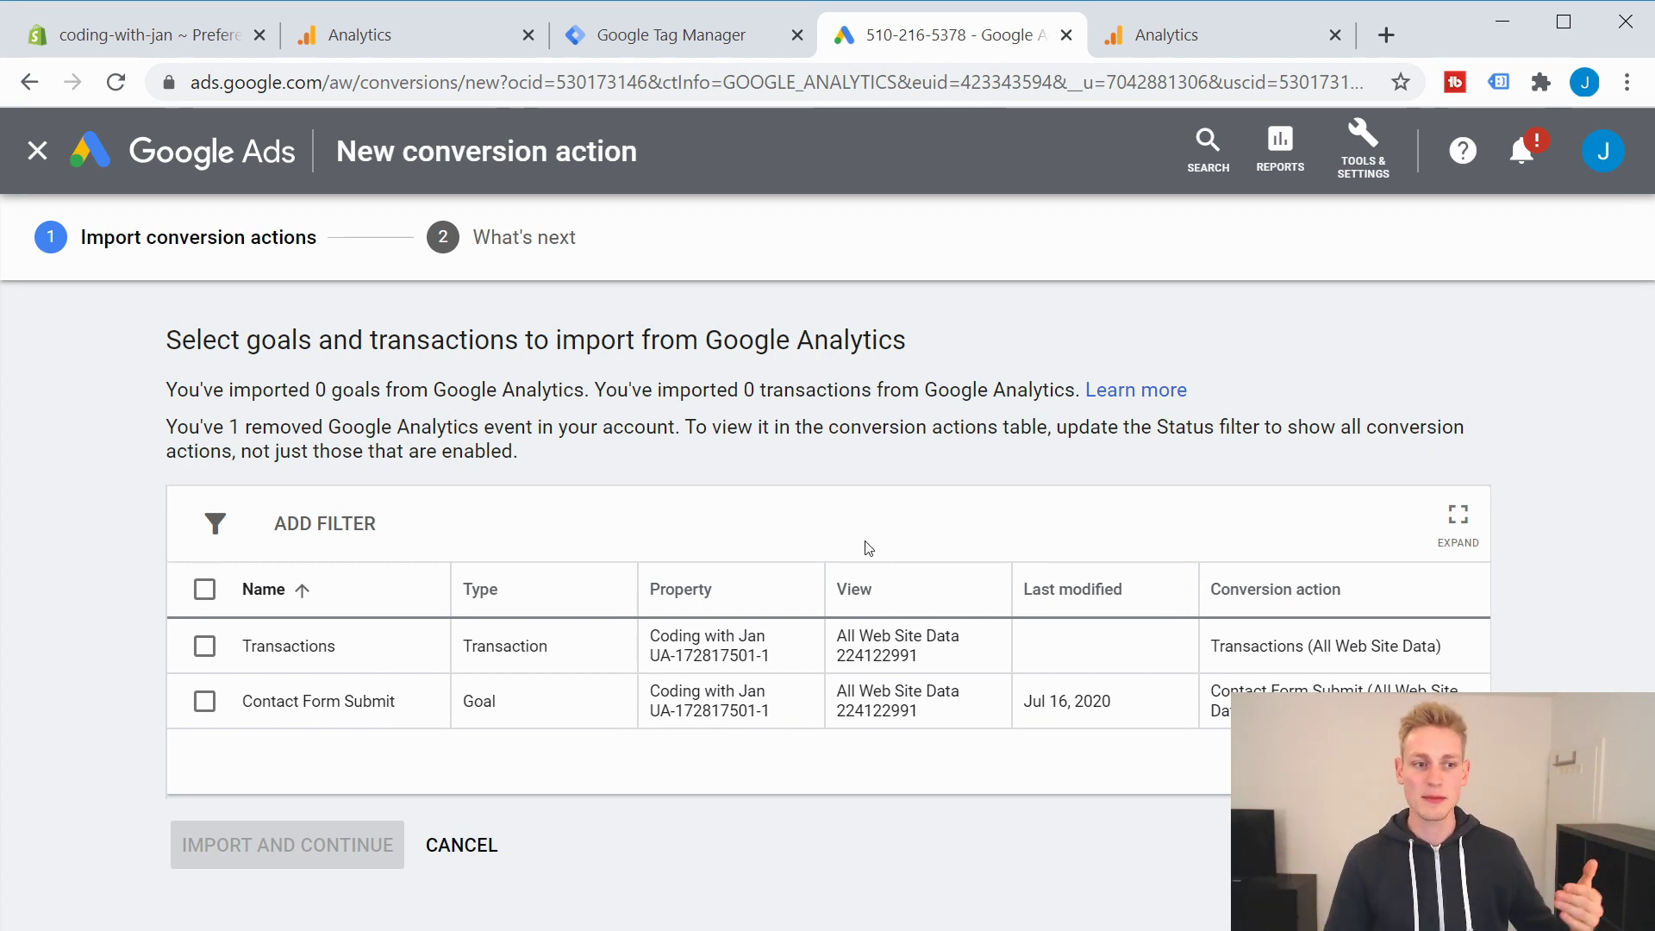
click(204, 646)
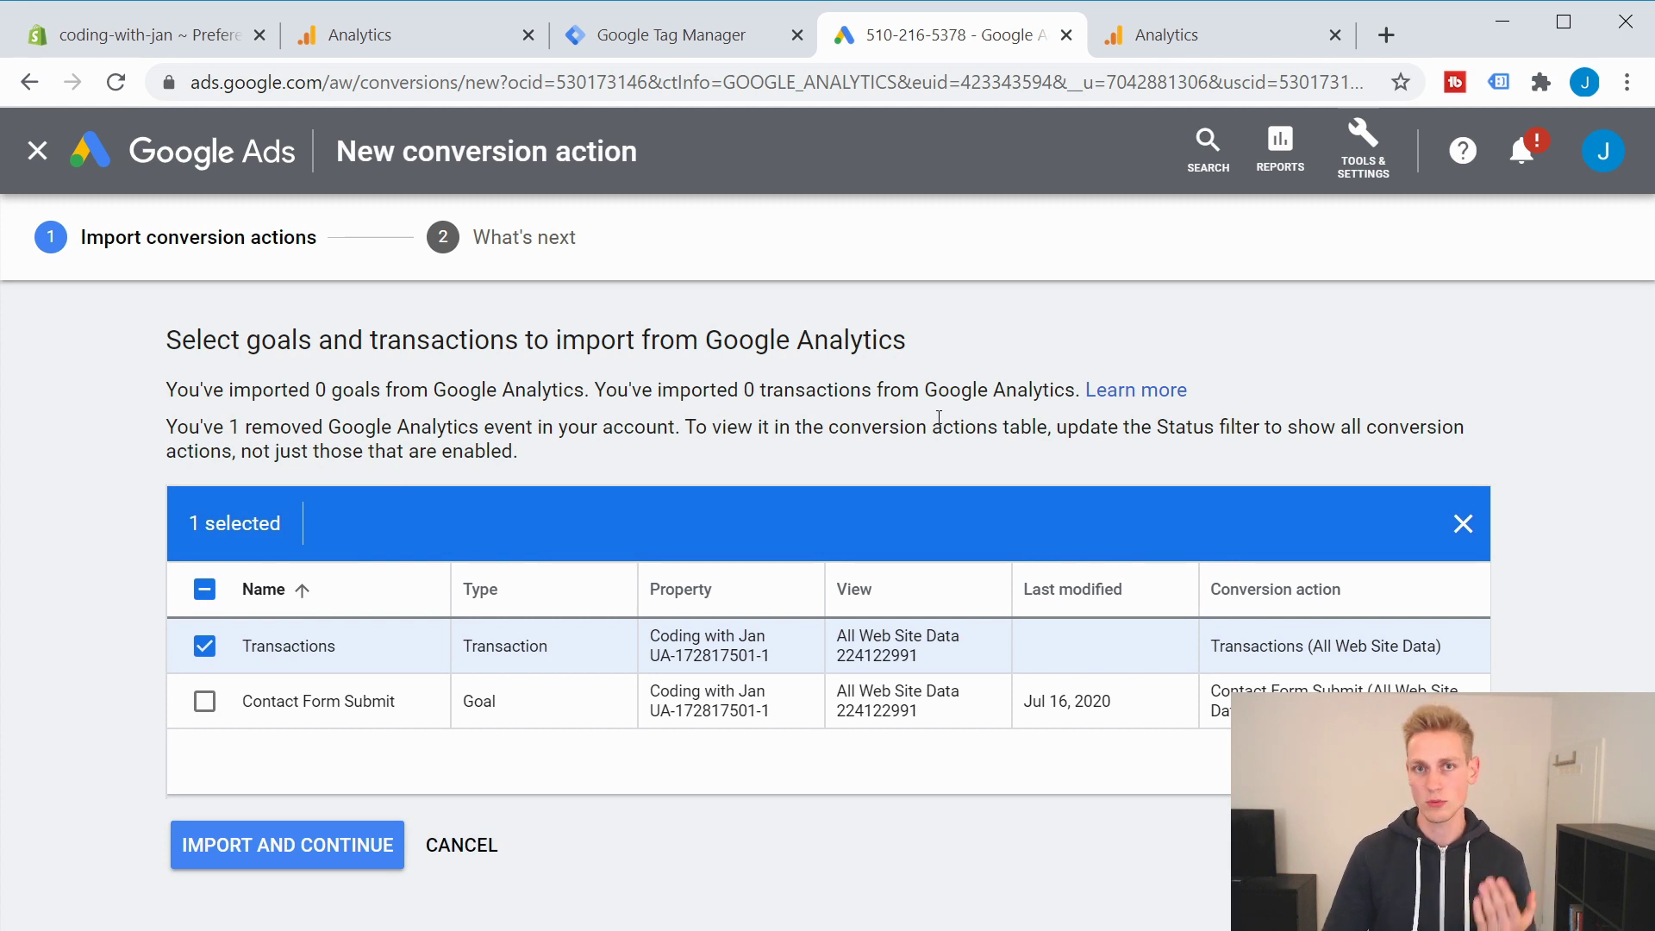
click(276, 852)
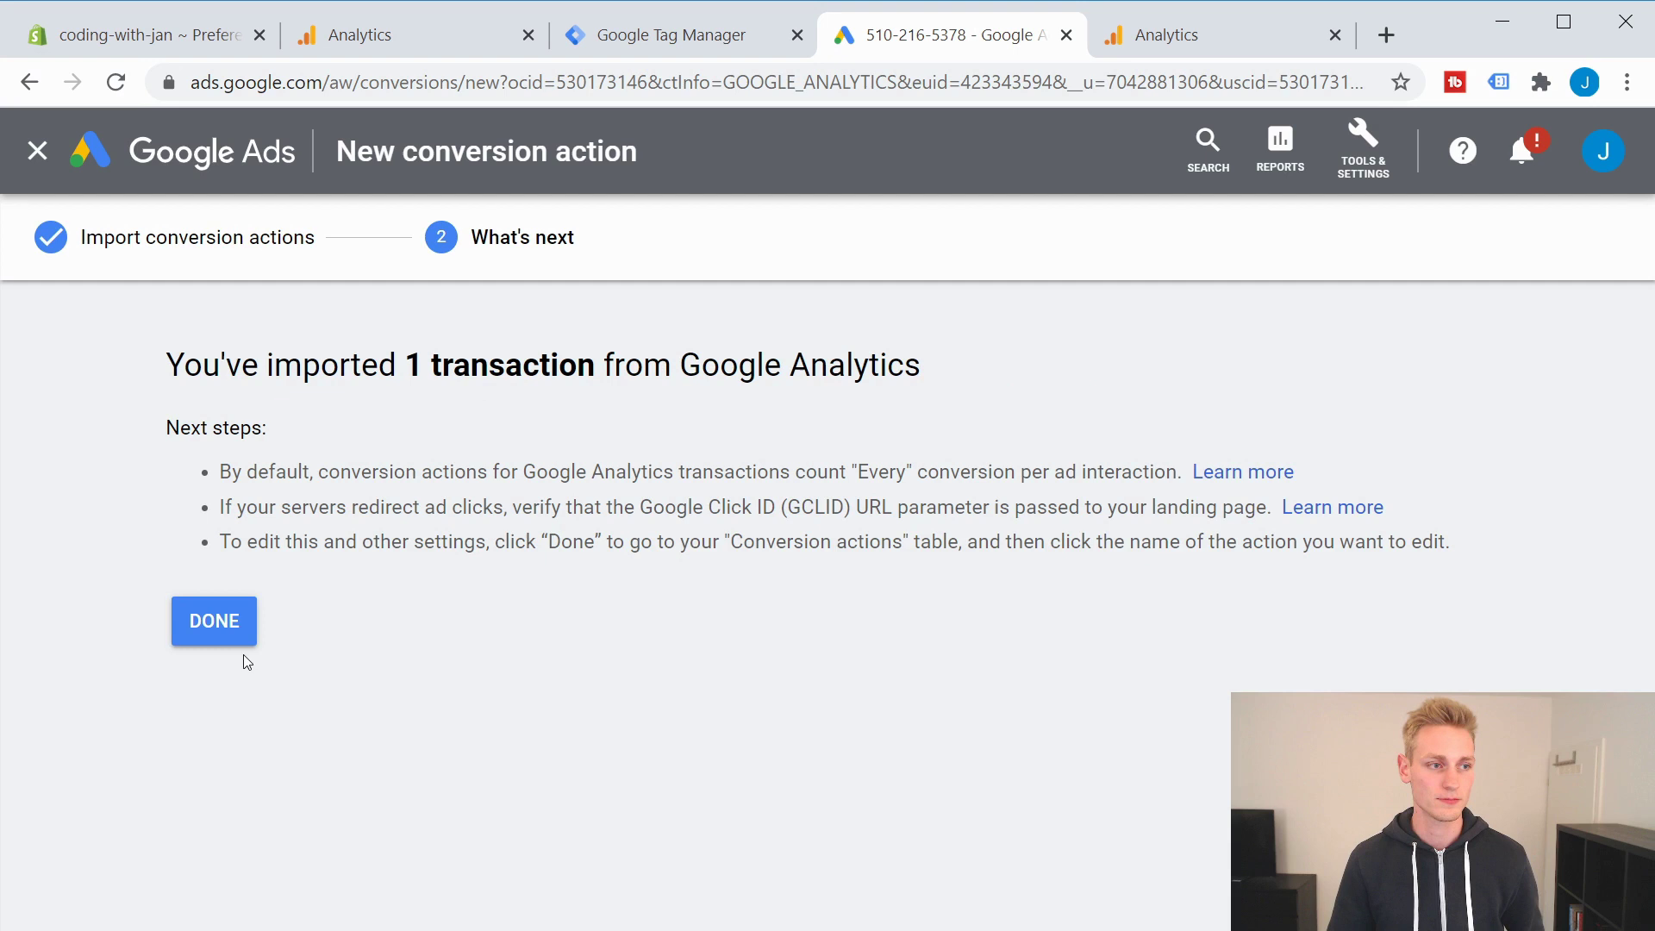
click(223, 633)
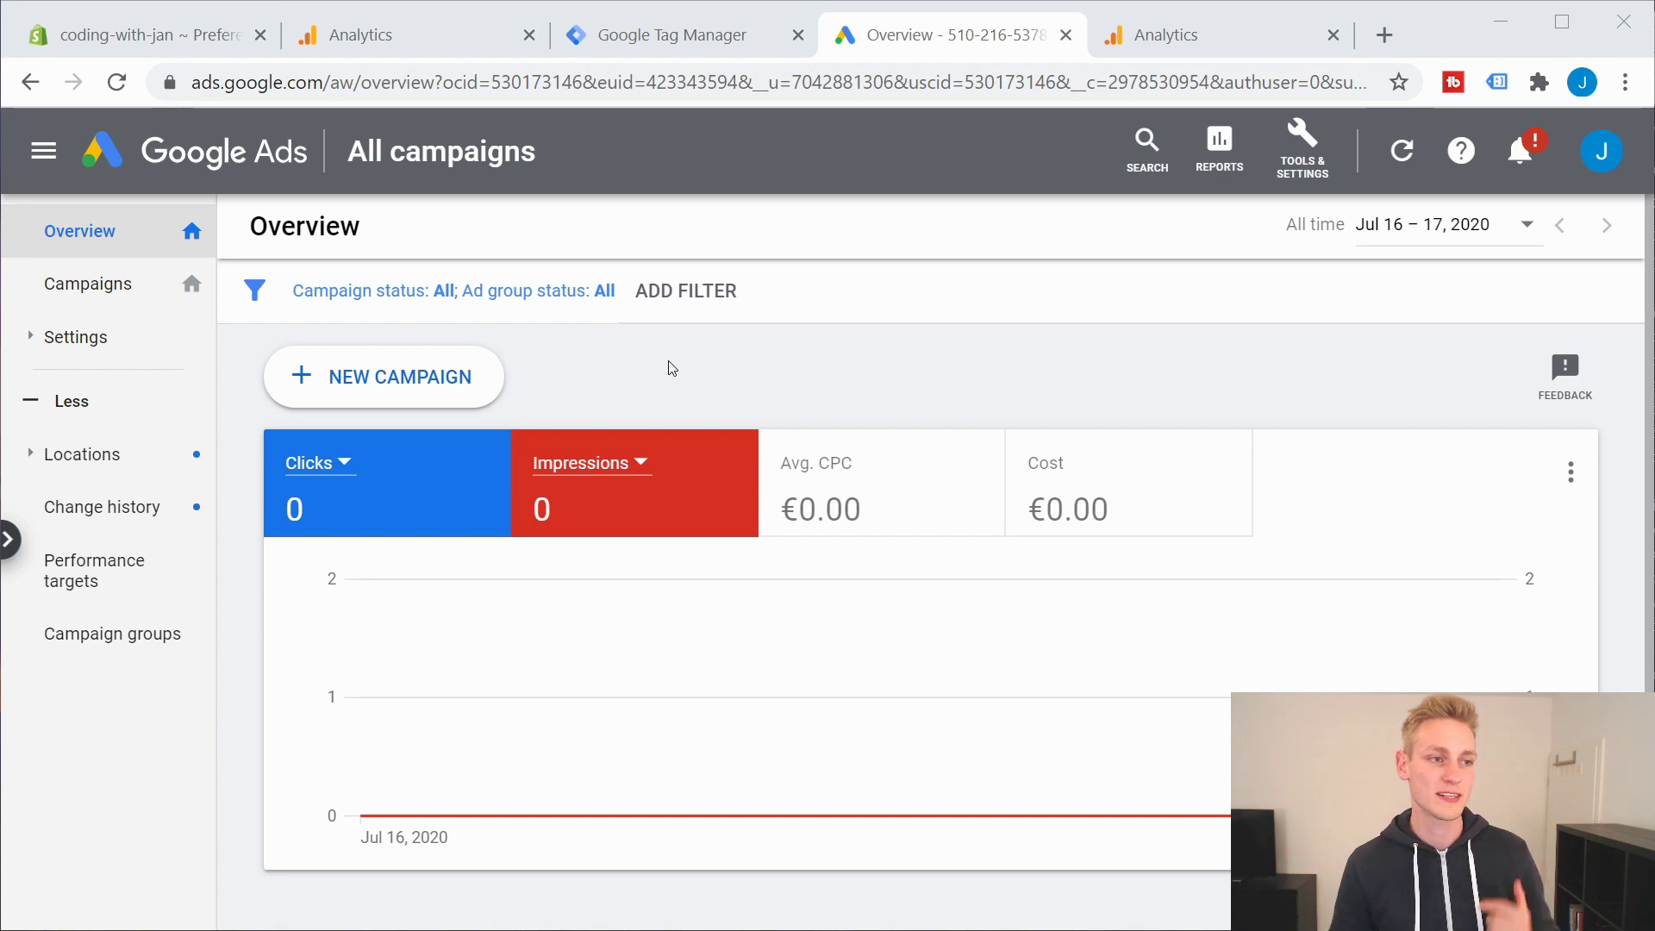
Start a new Search campaign with Sales as its goal
click(361, 377)
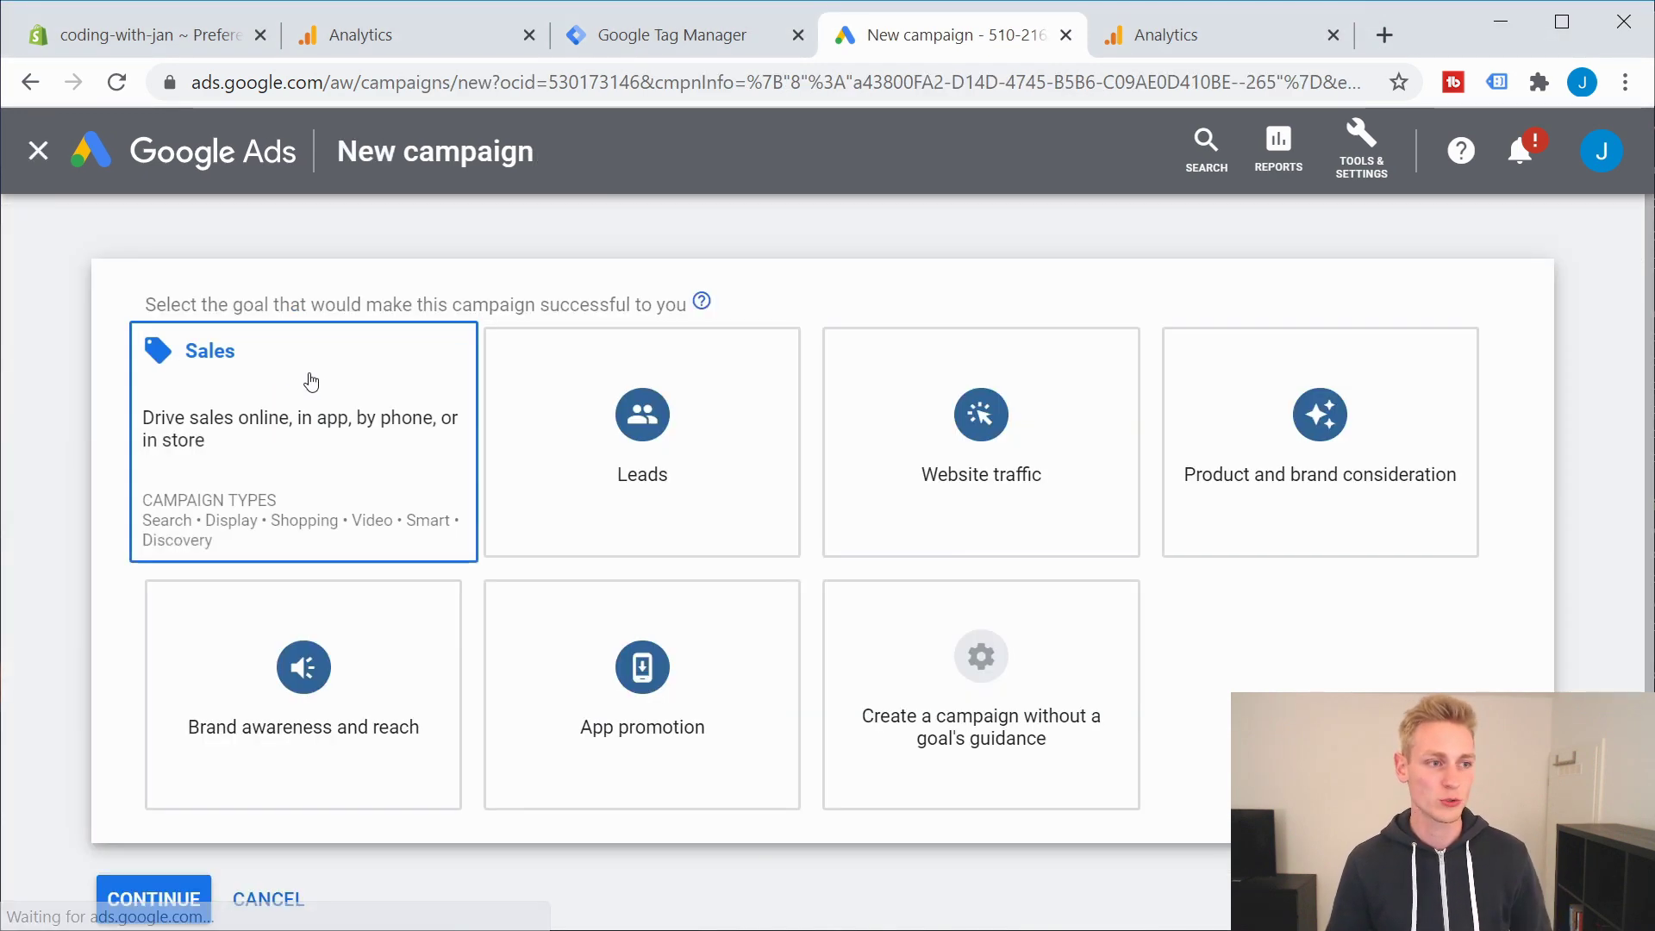
click(296, 345)
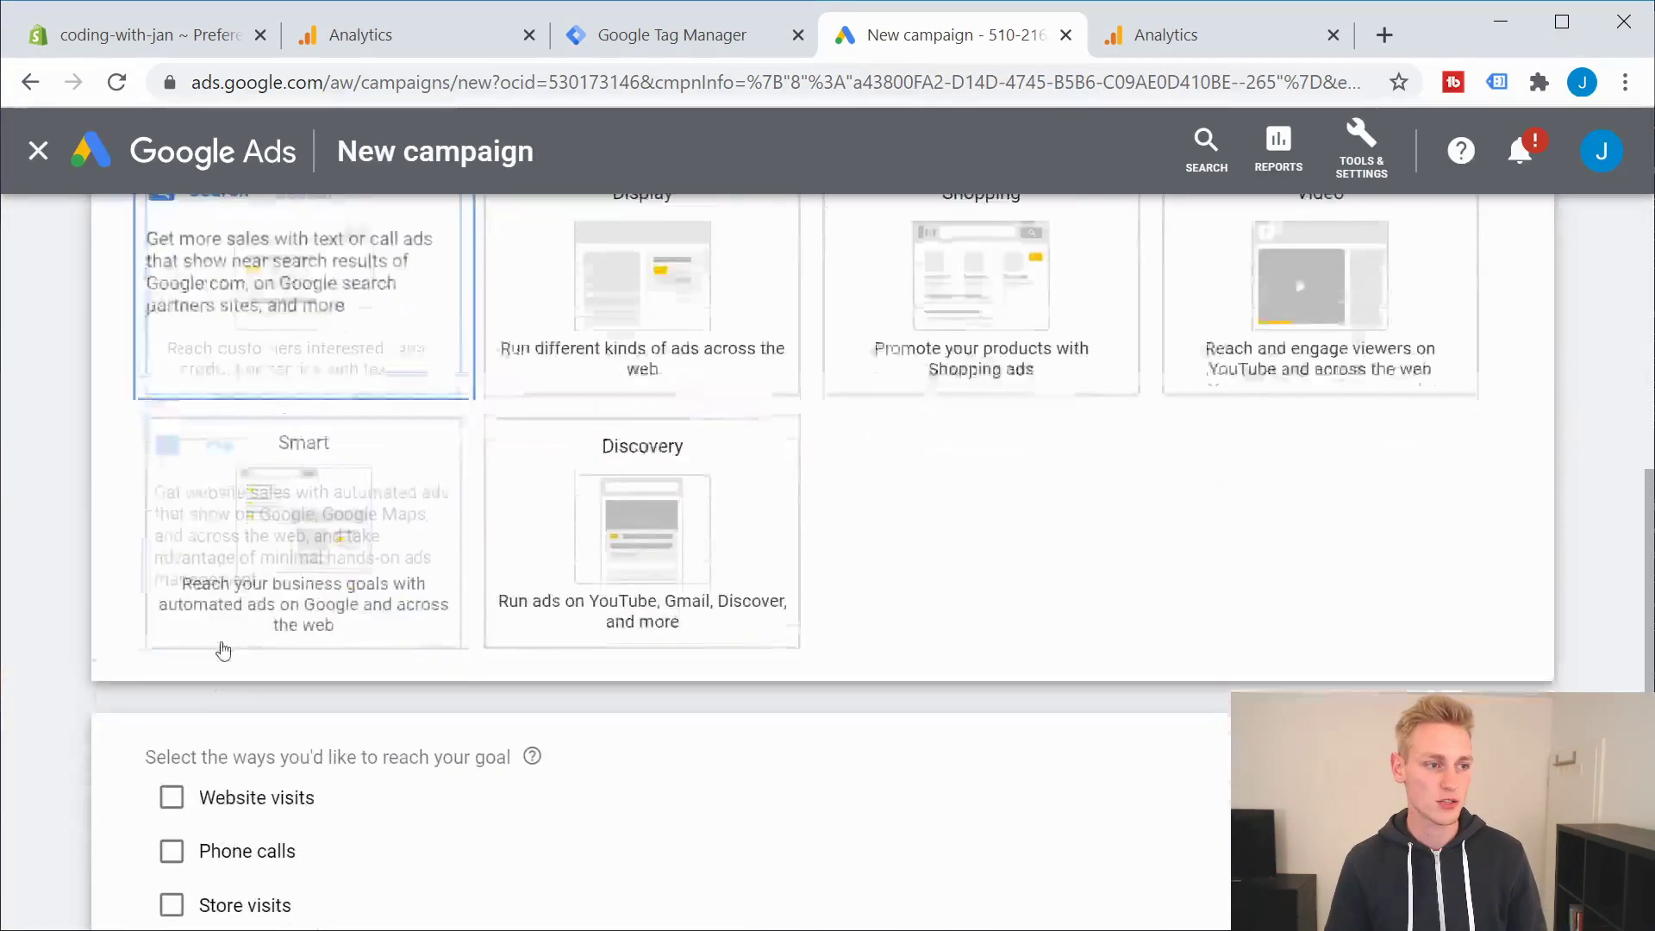
click(180, 775)
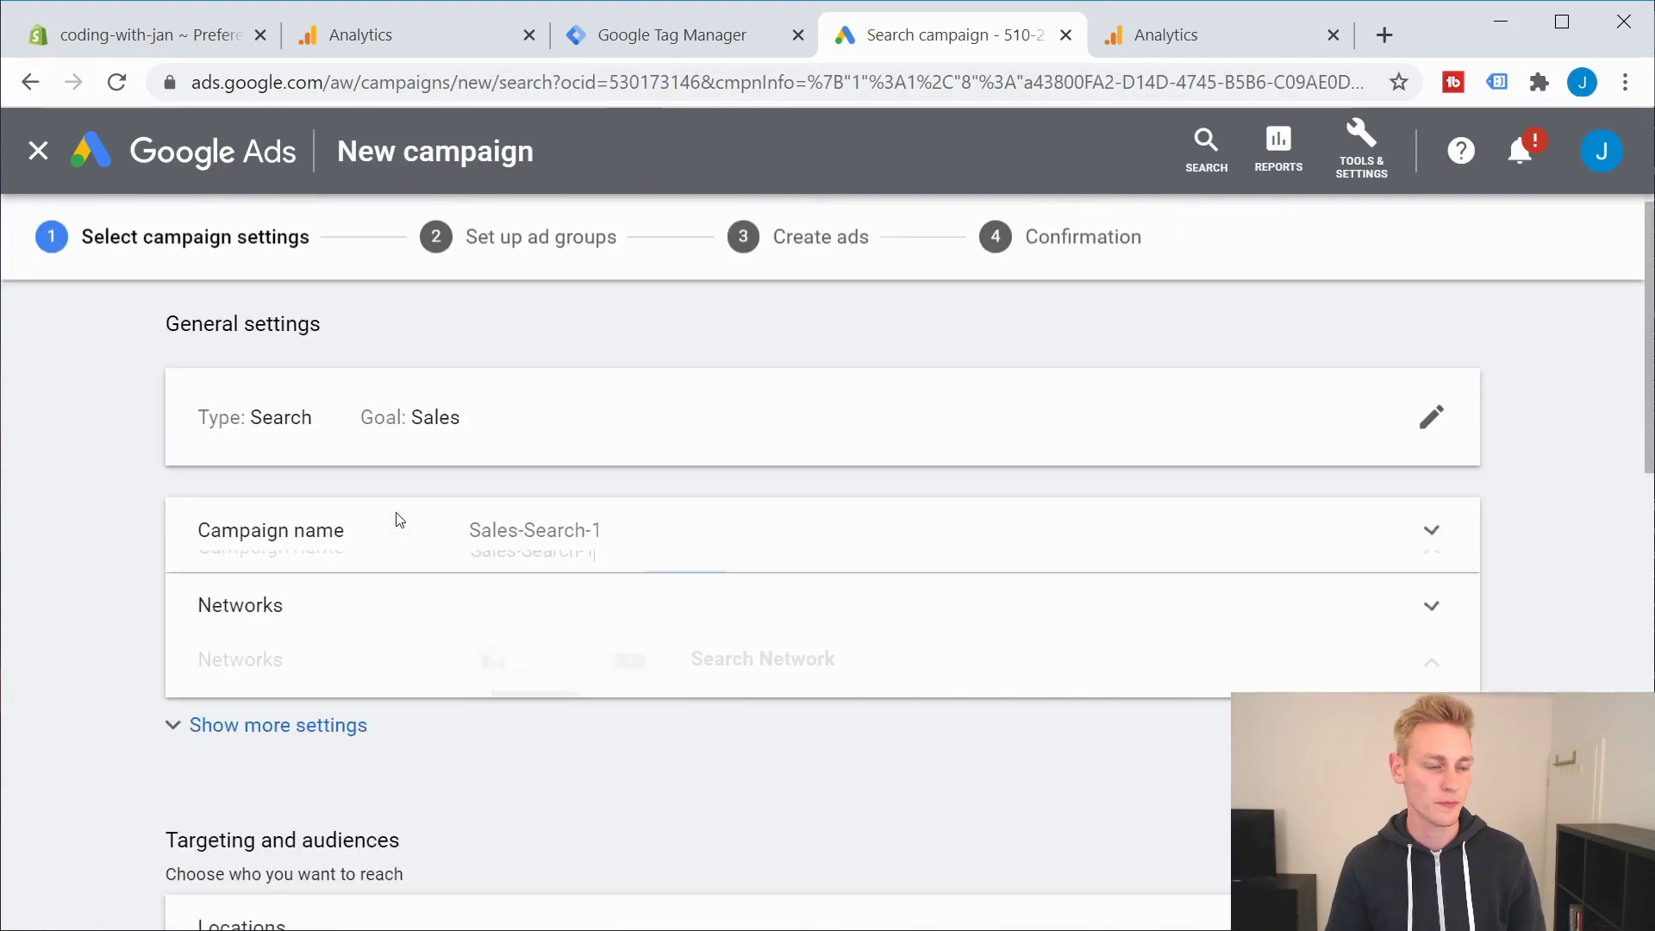
scroll(524, 320, down, 20)
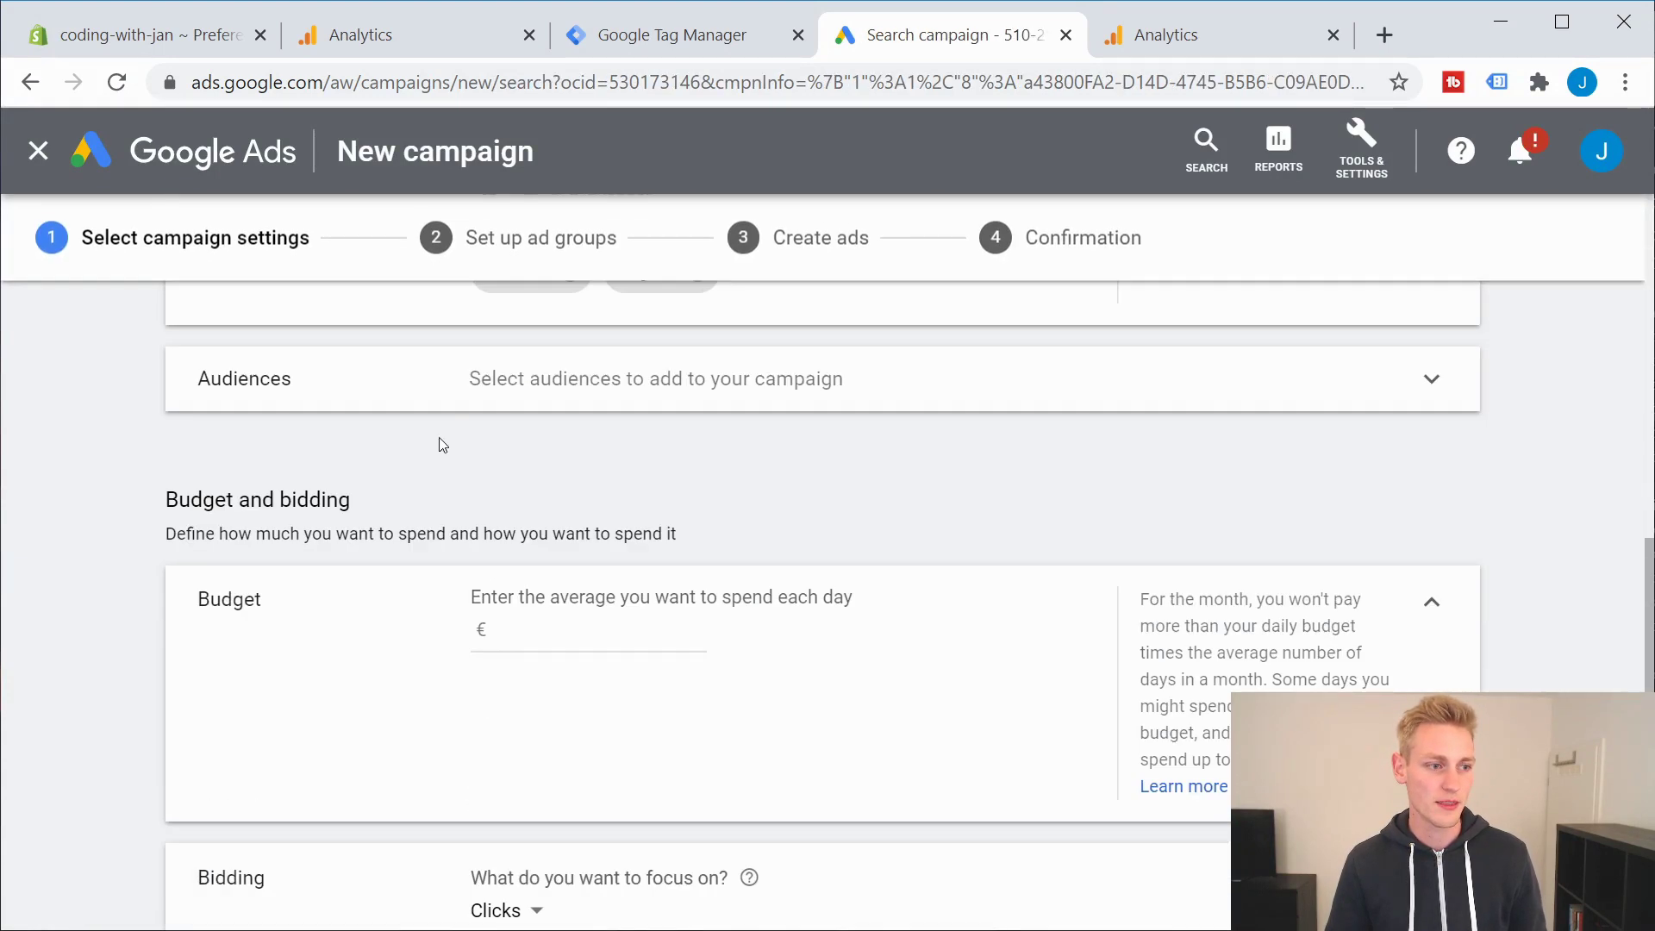
drag(172, 493, 400, 503)
click(466, 440)
scroll(466, 440, down, 7)
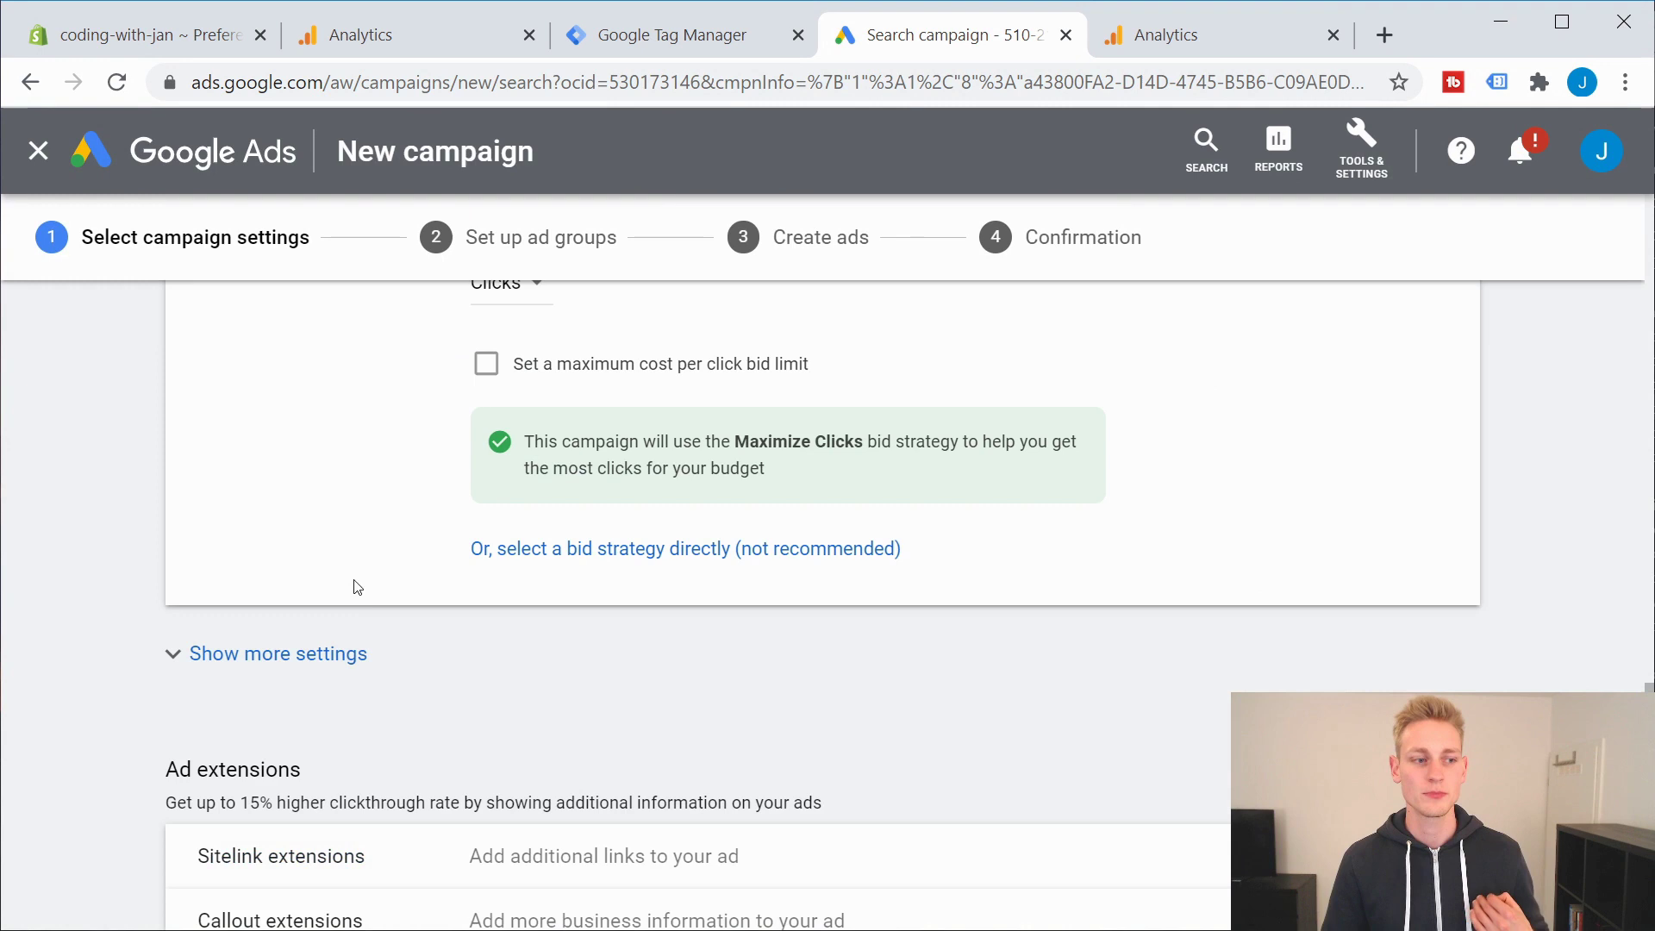
Make Transactions (All Web Site Data) the campaign's own conversion action under Conversions
click(261, 655)
scroll(521, 607, down, 5)
scroll(482, 533, up, 2)
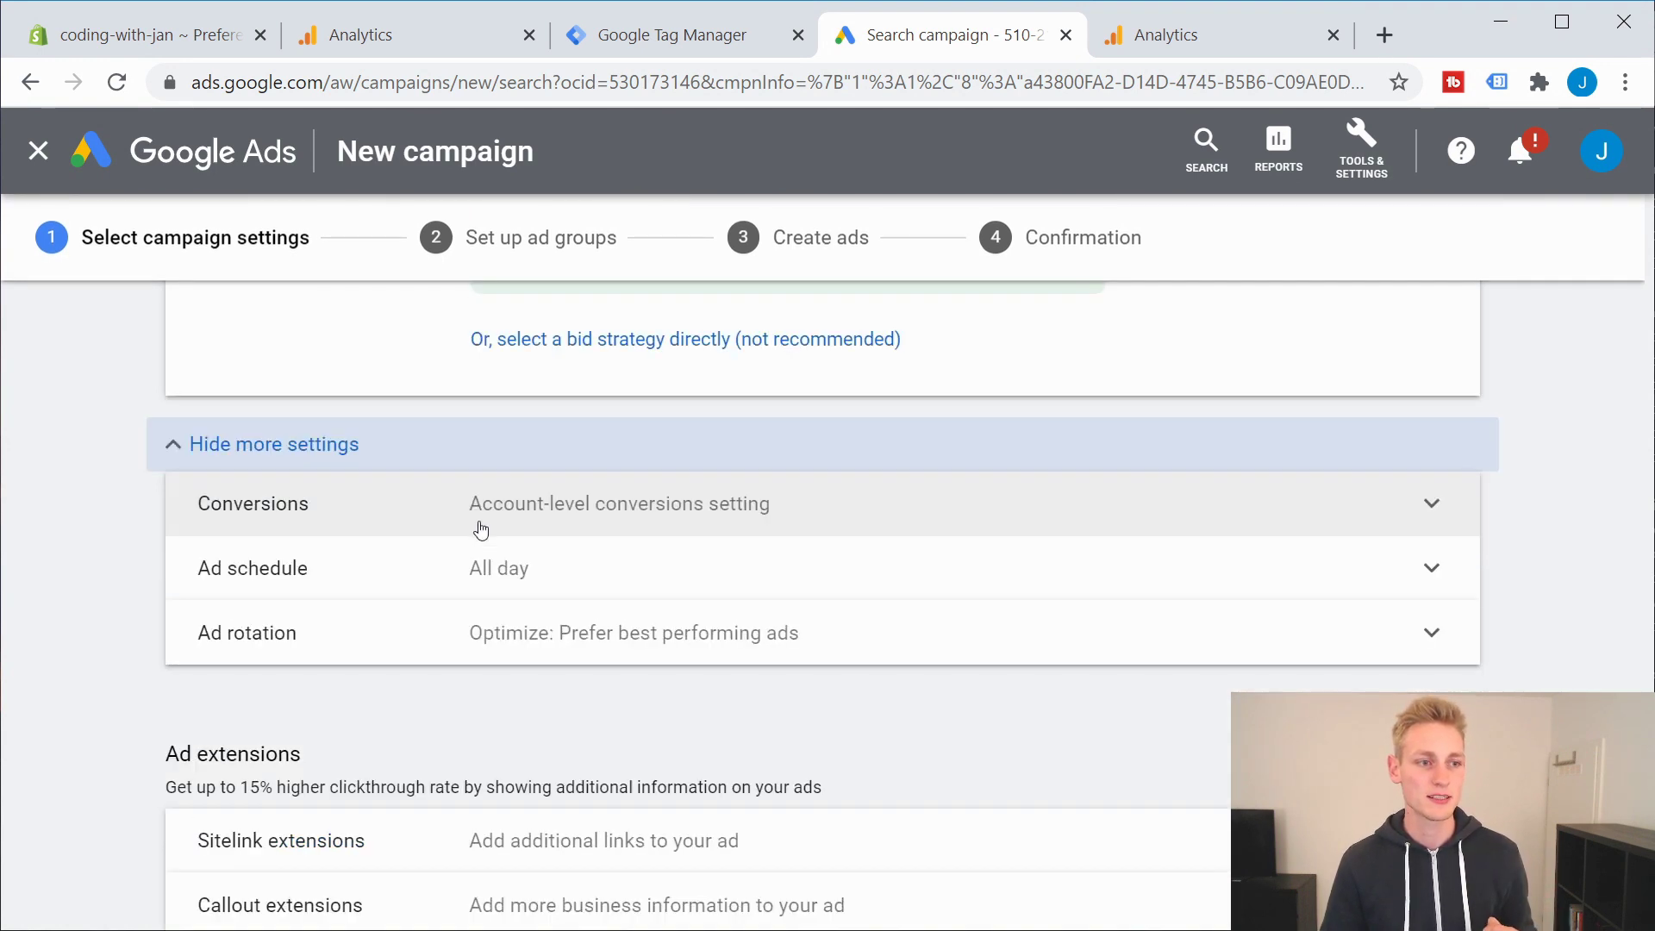
click(631, 491)
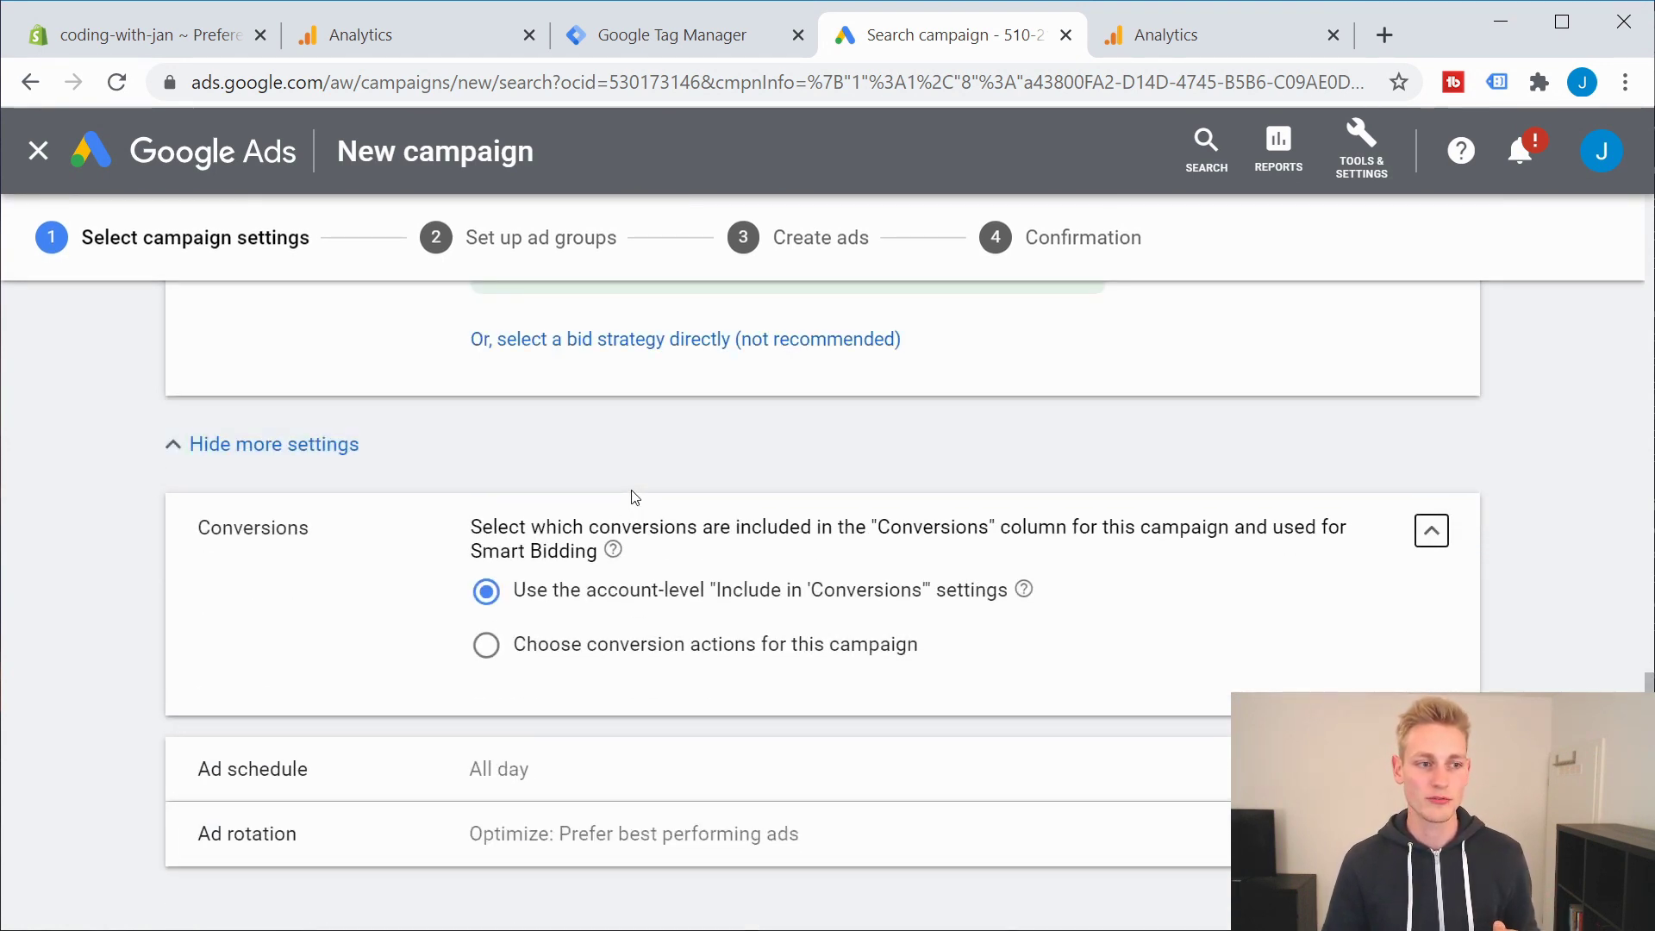
click(610, 654)
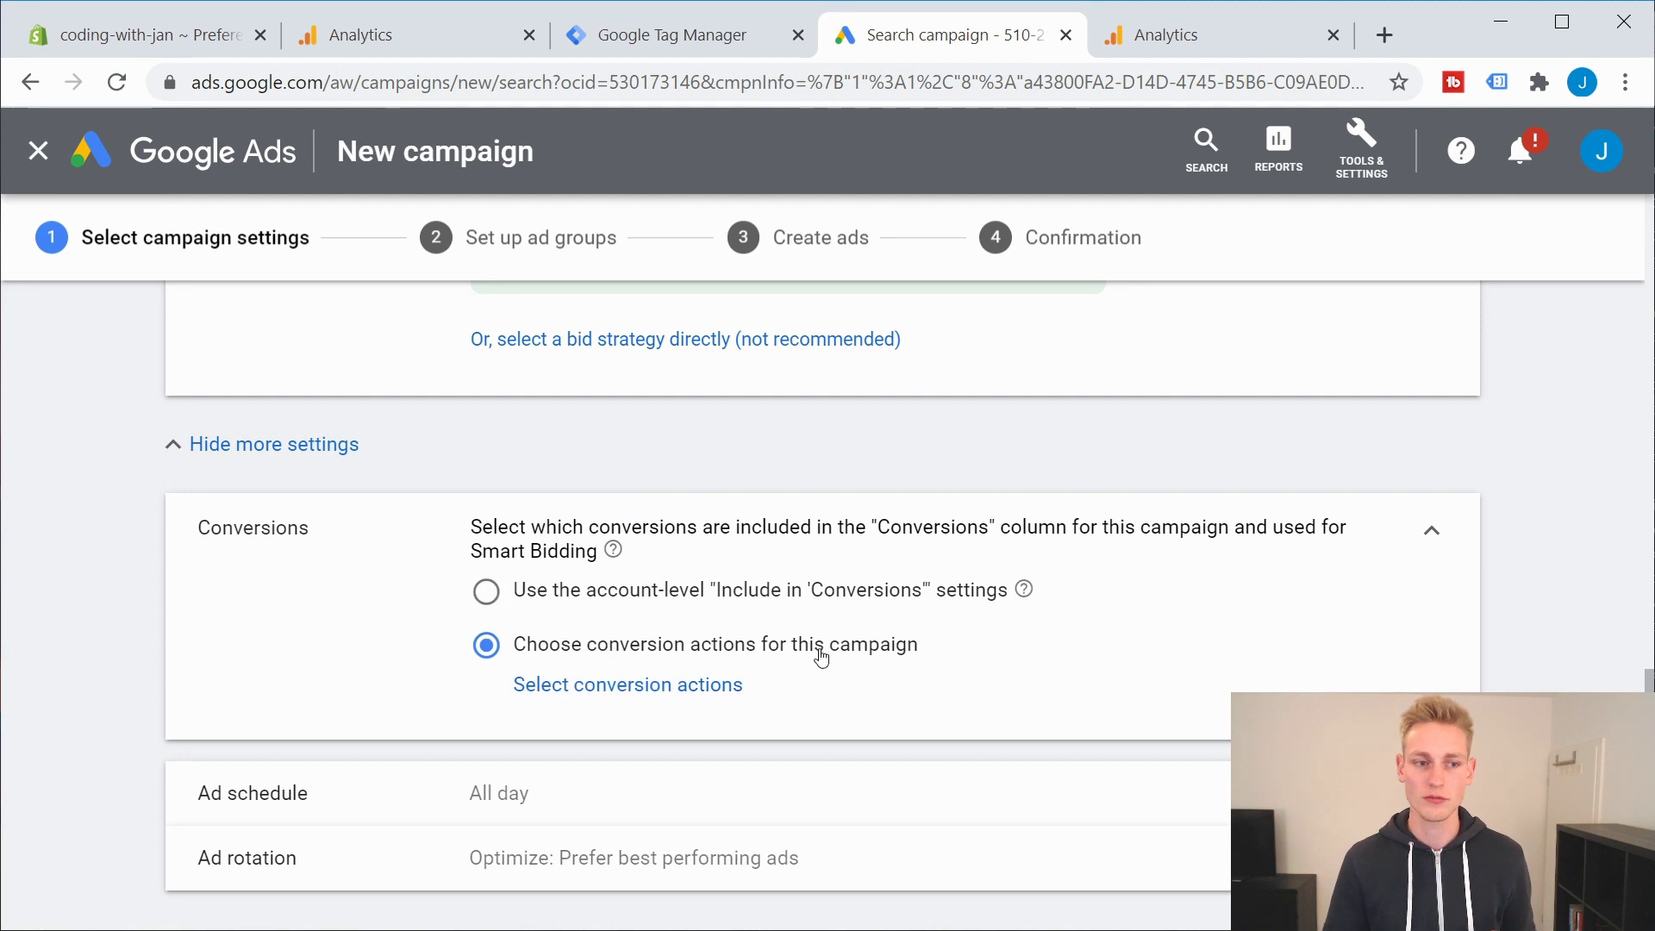
click(643, 688)
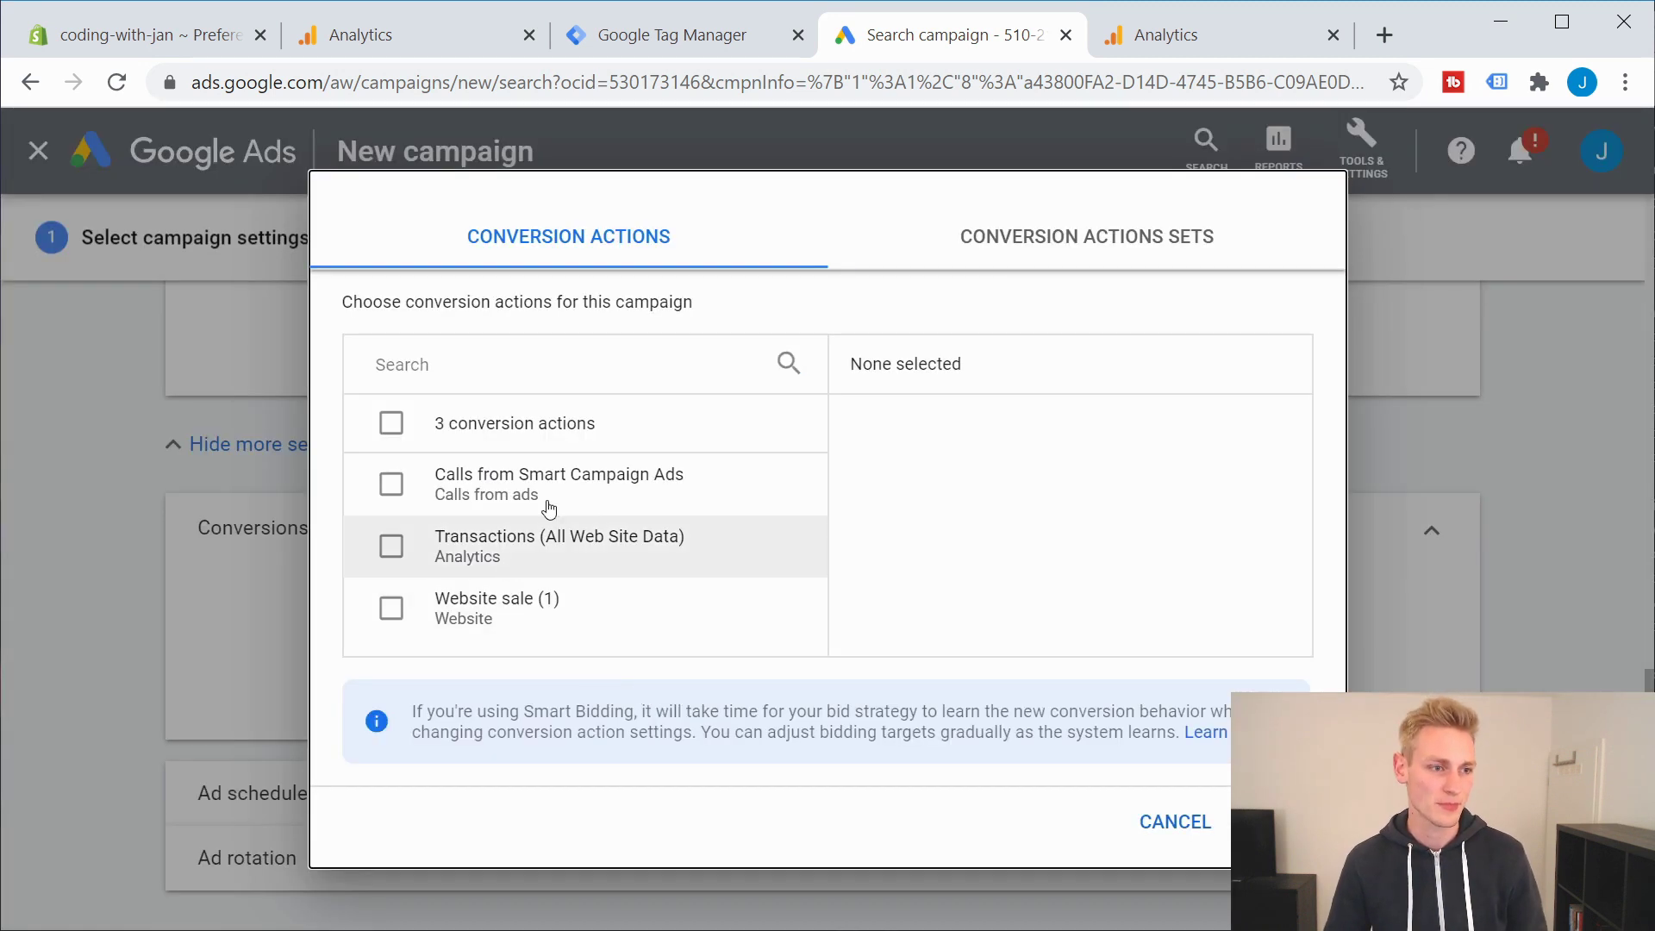
click(533, 554)
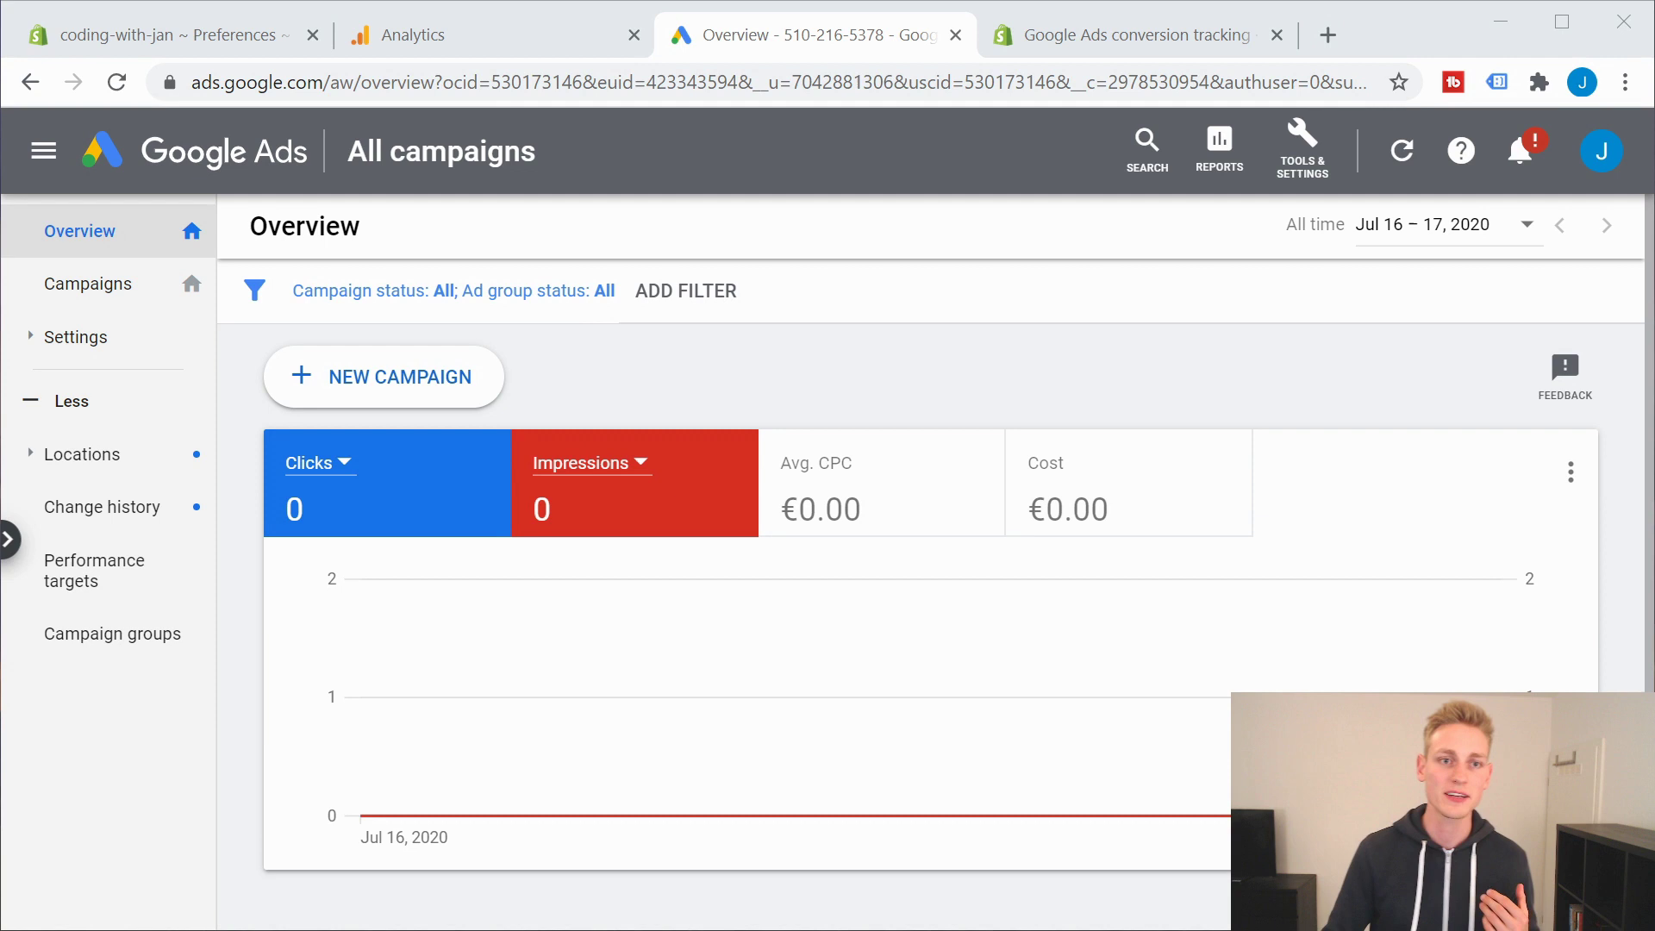
Open the Google Ads tag details in Shared library > Audience manager > Audience sources
click(1302, 146)
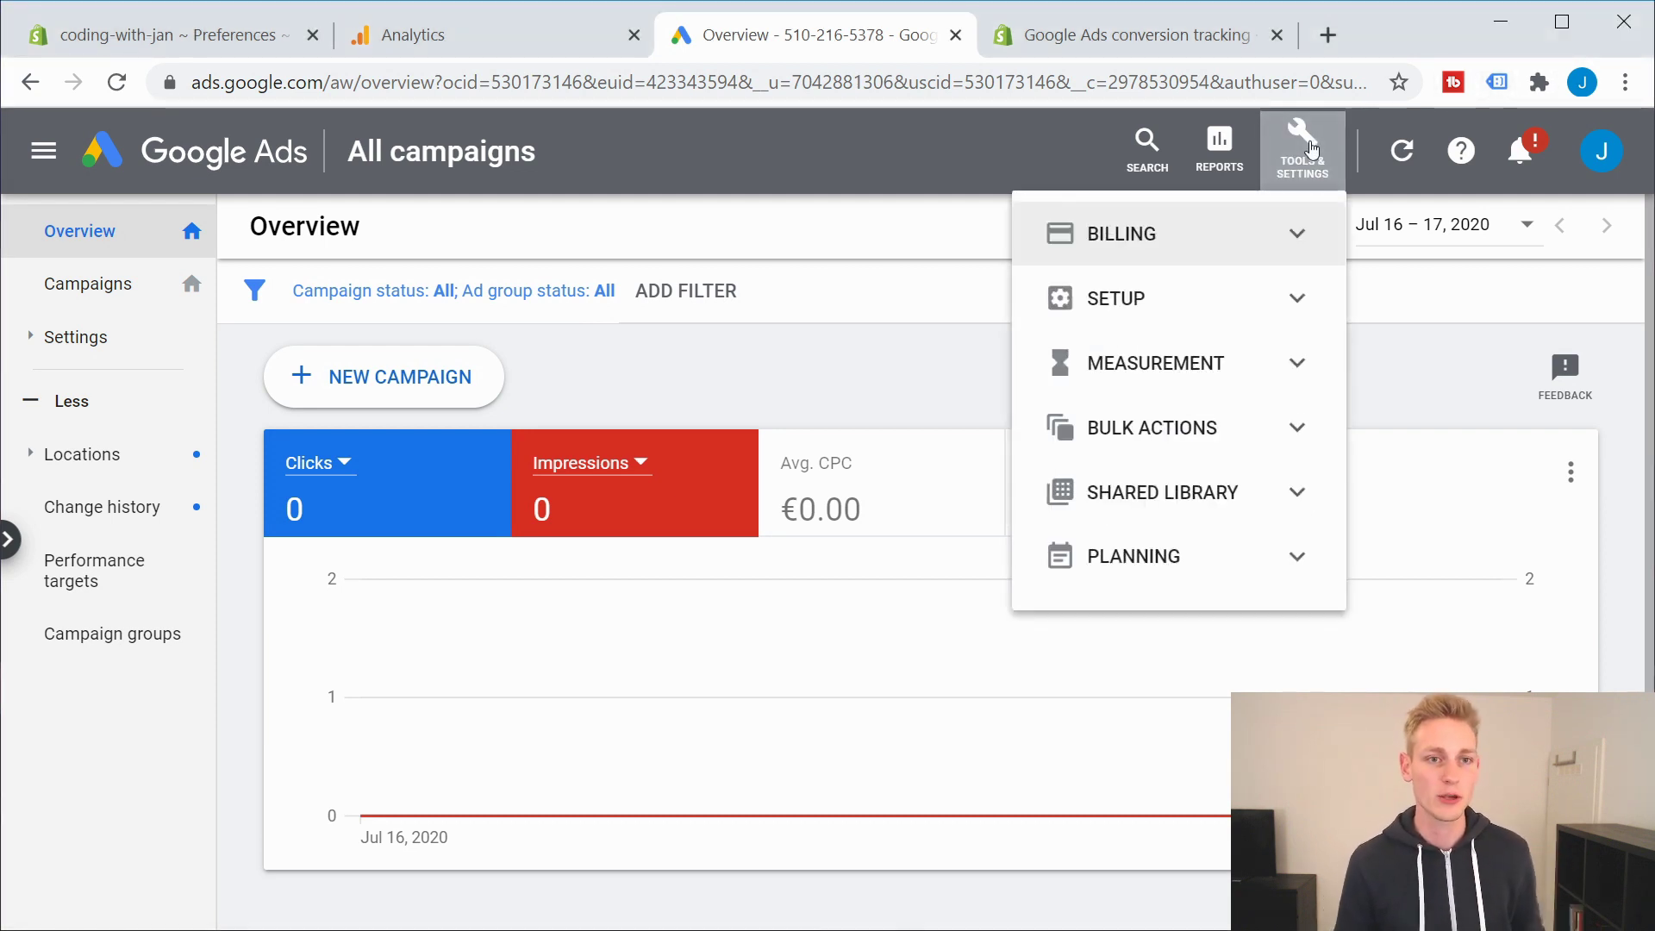
click(1242, 494)
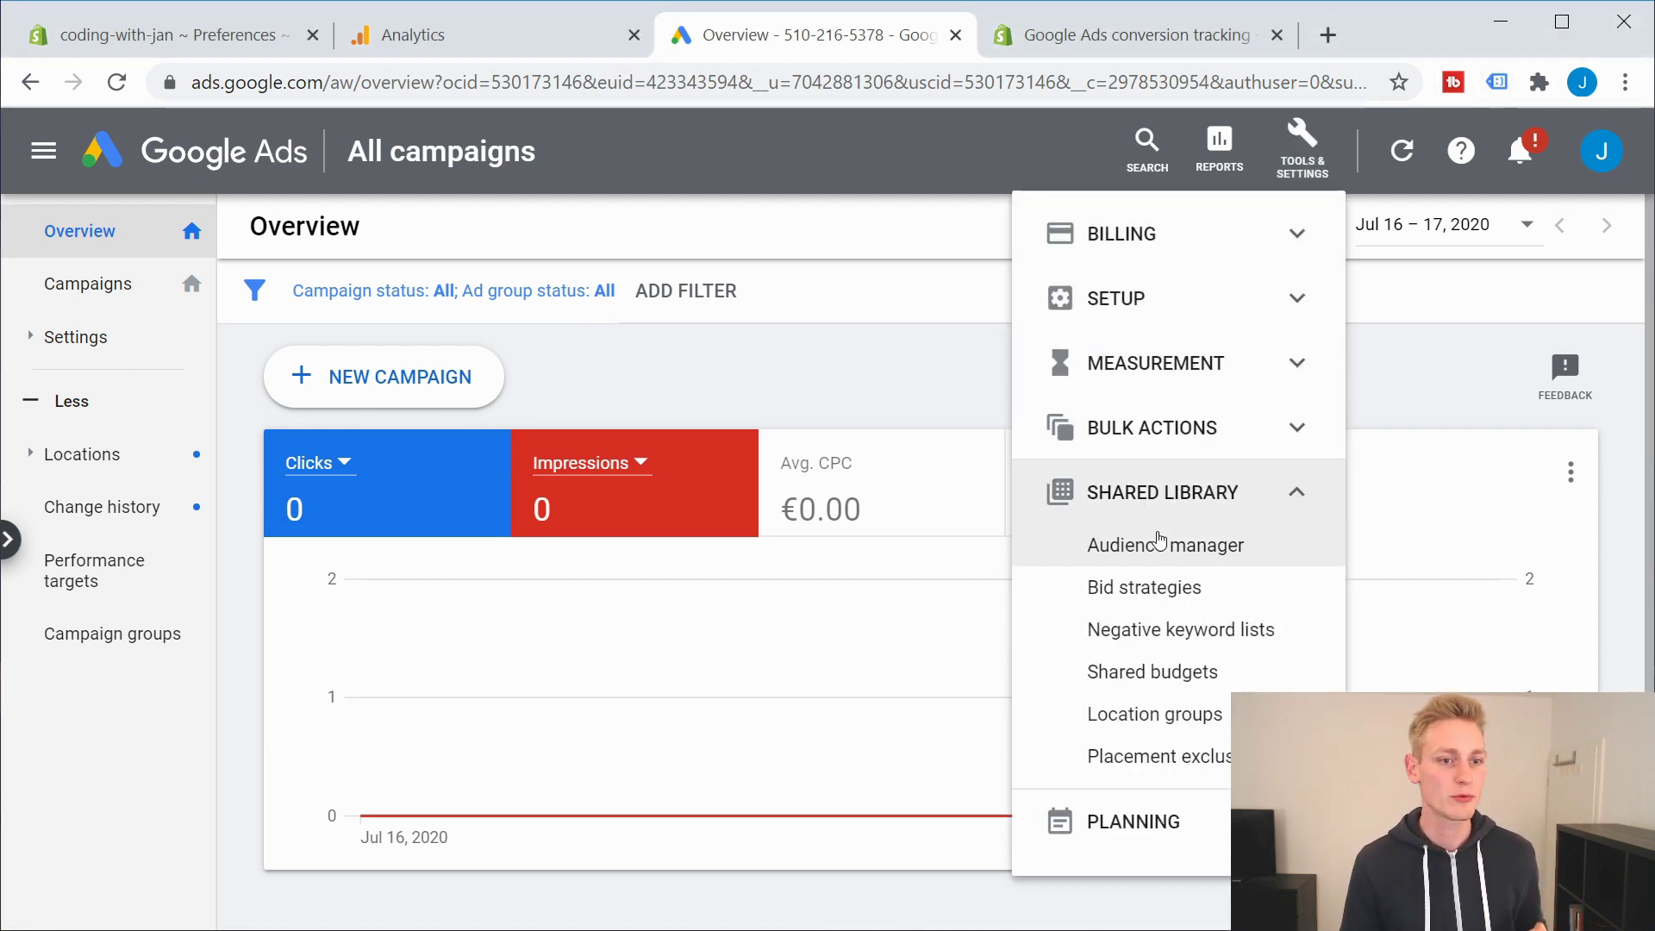
click(1195, 557)
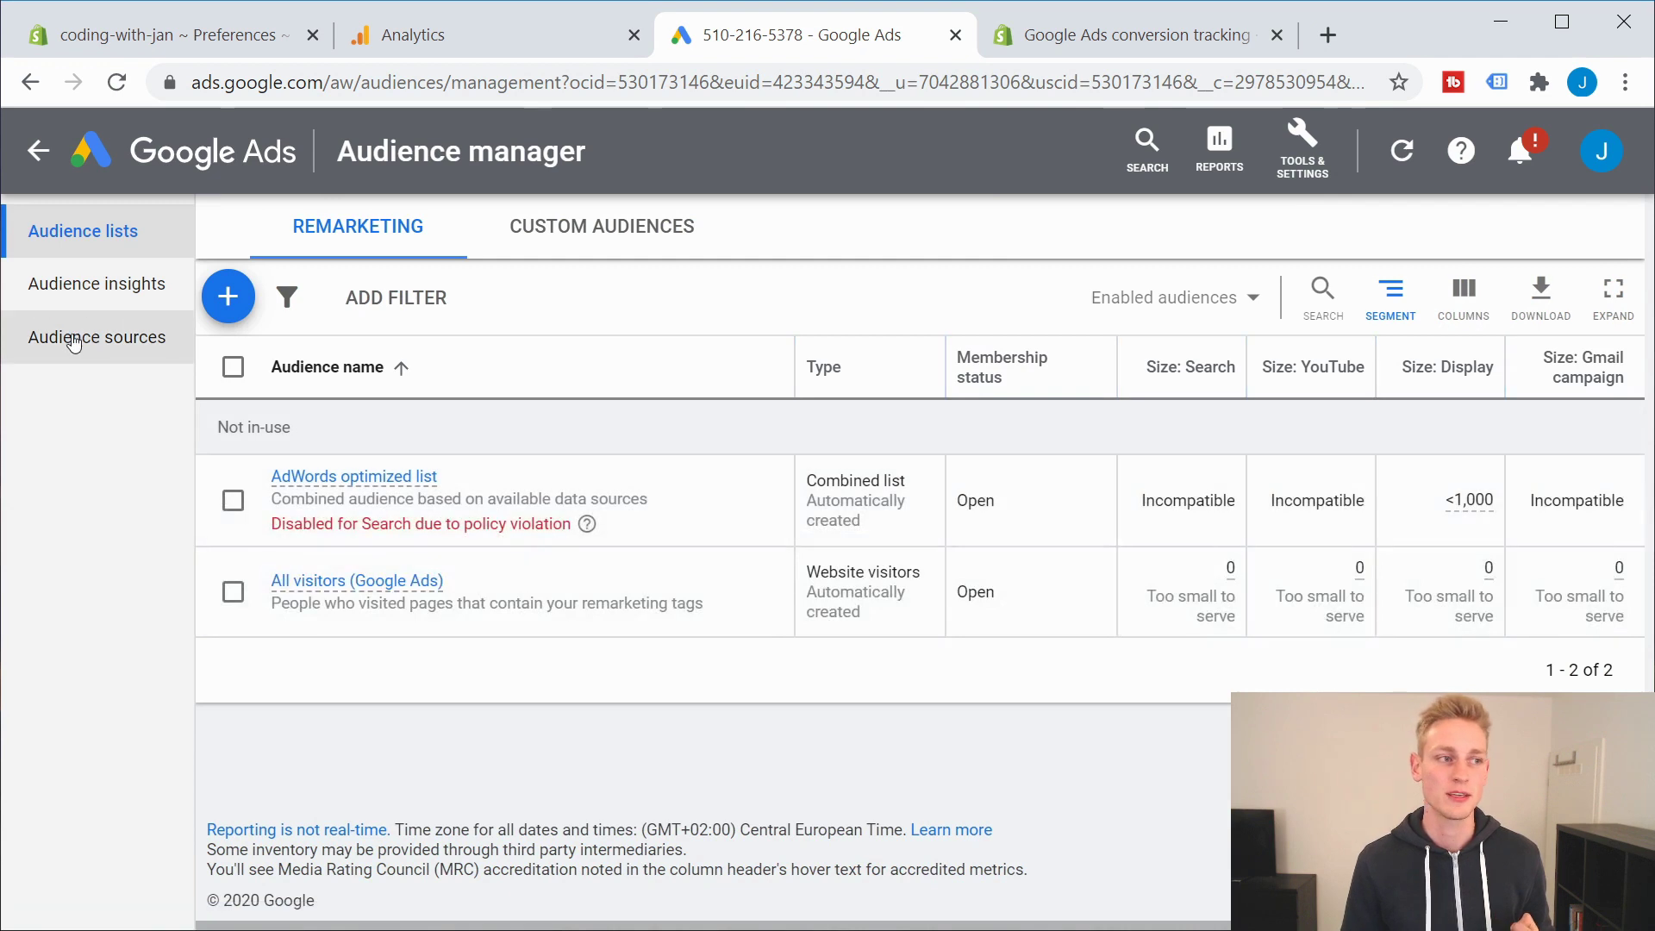
click(56, 336)
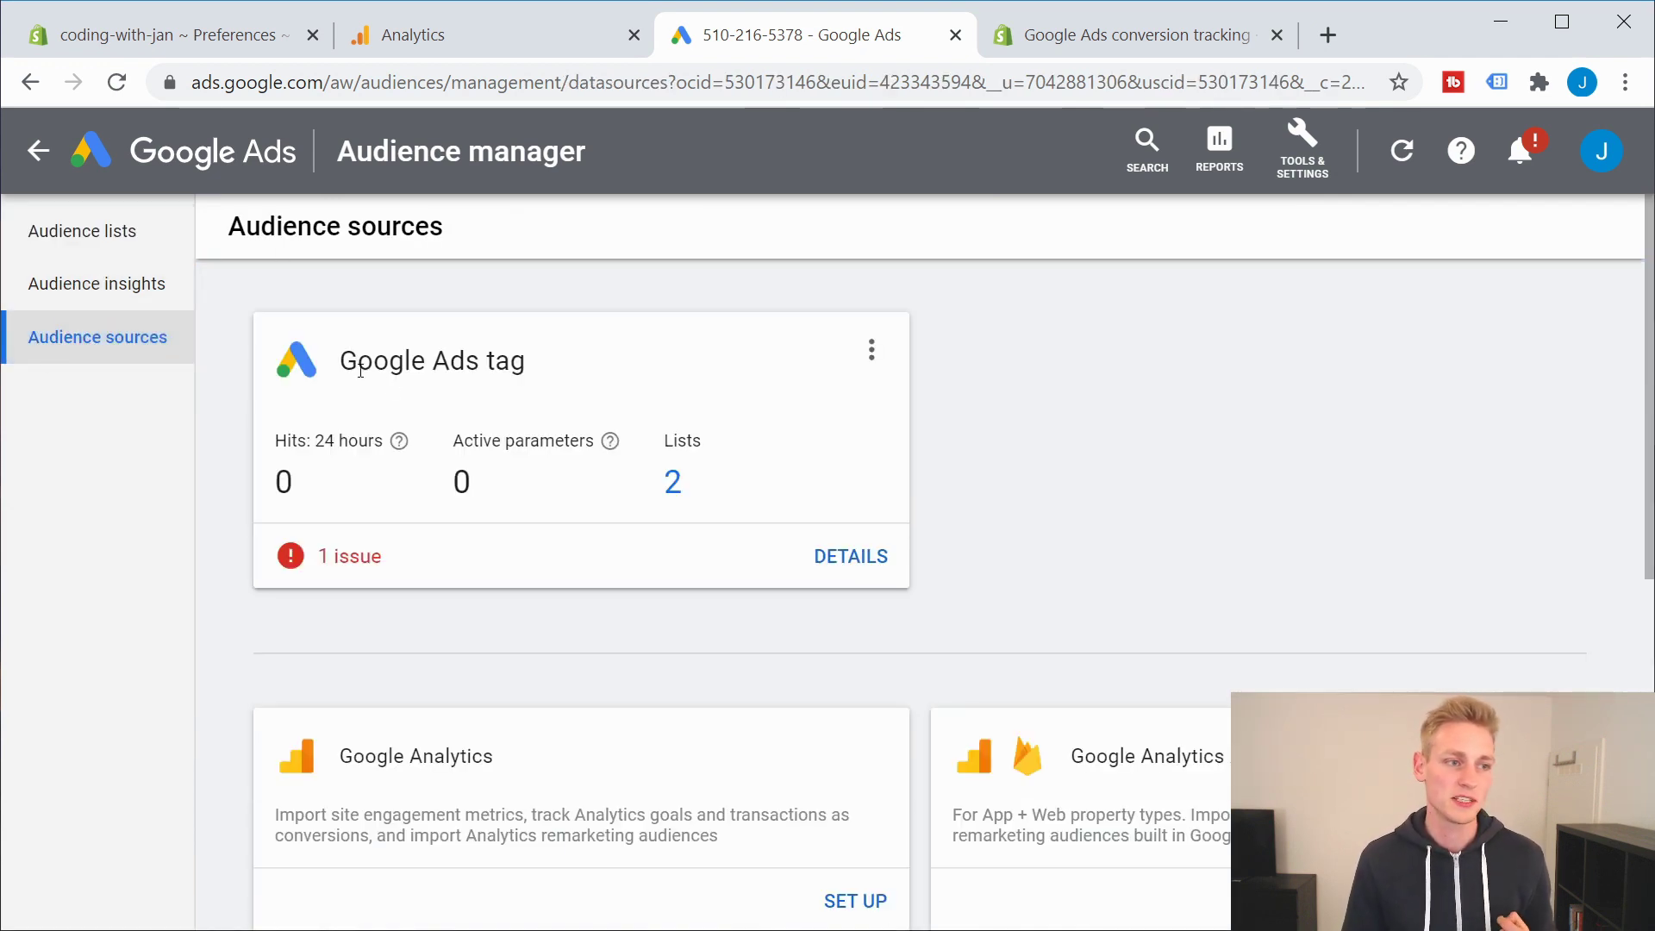
drag(338, 366, 561, 358)
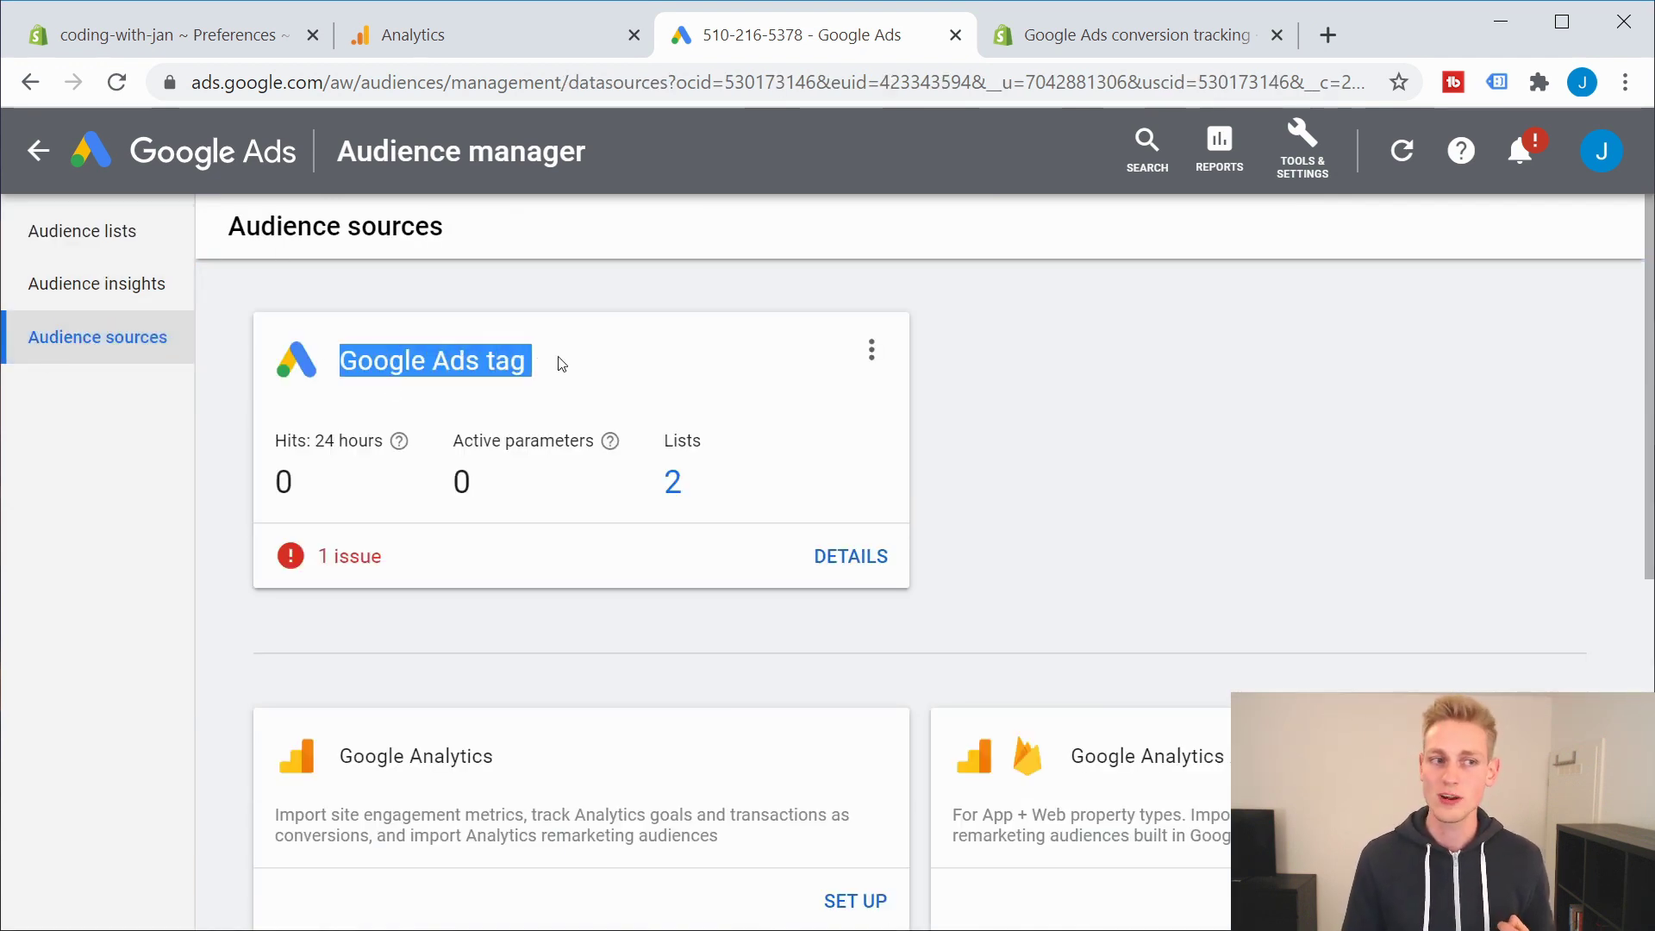
click(991, 504)
click(851, 557)
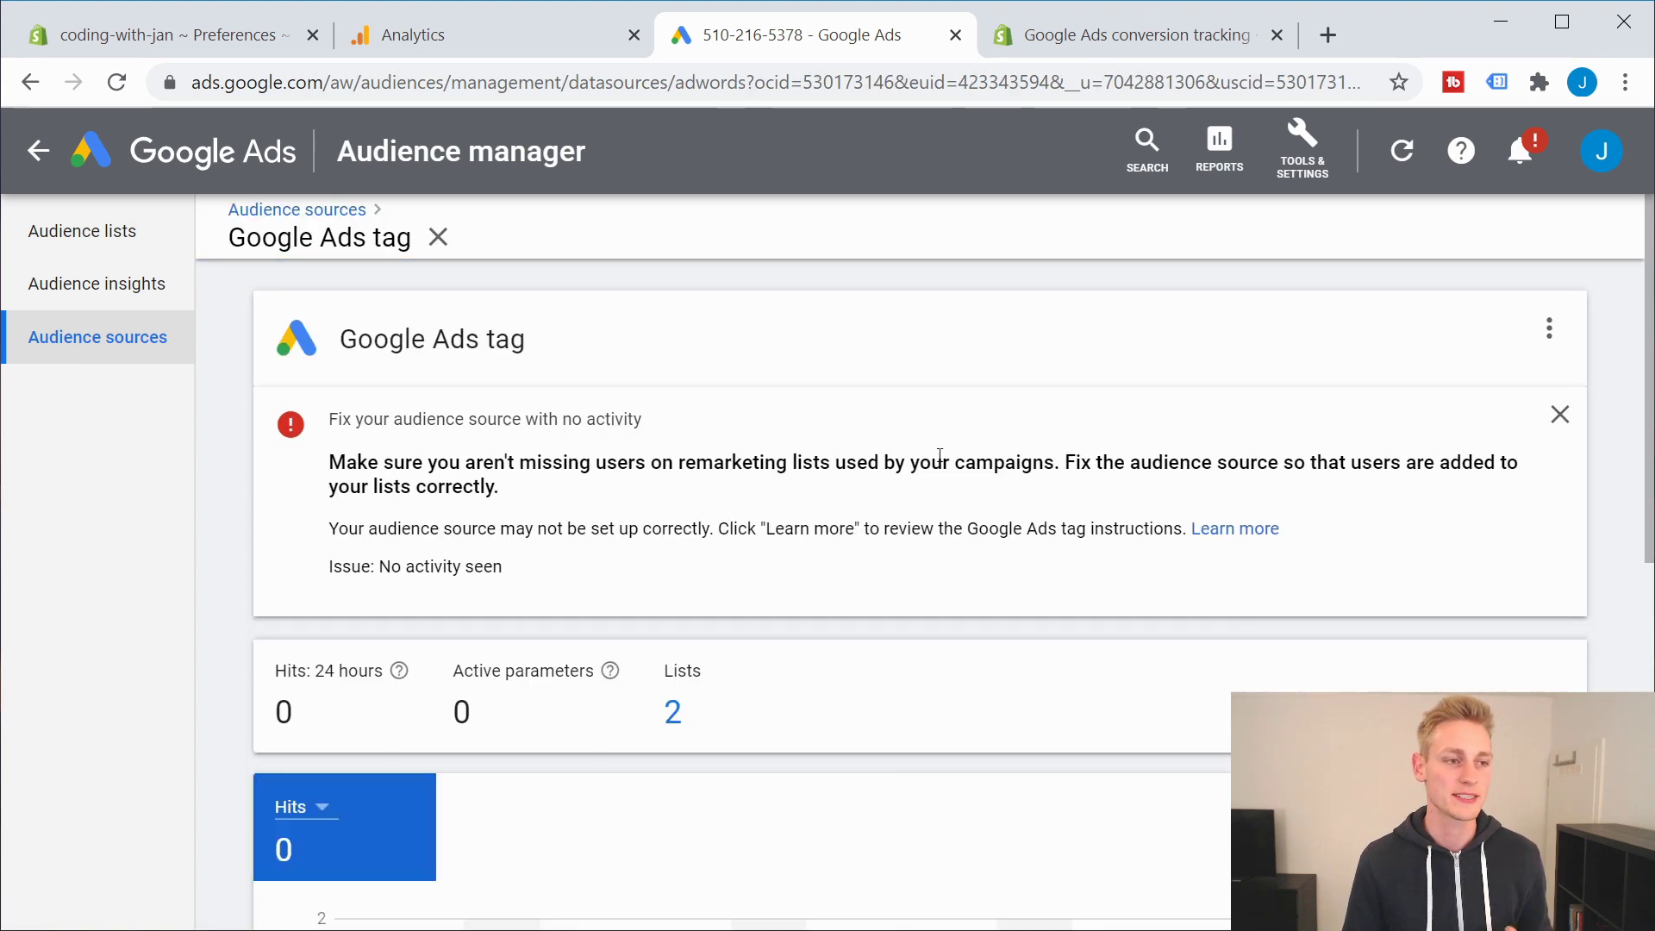
Expand Tag setup to show the manual install option and select the global site tag code
scroll(934, 449, down, 10)
click(482, 715)
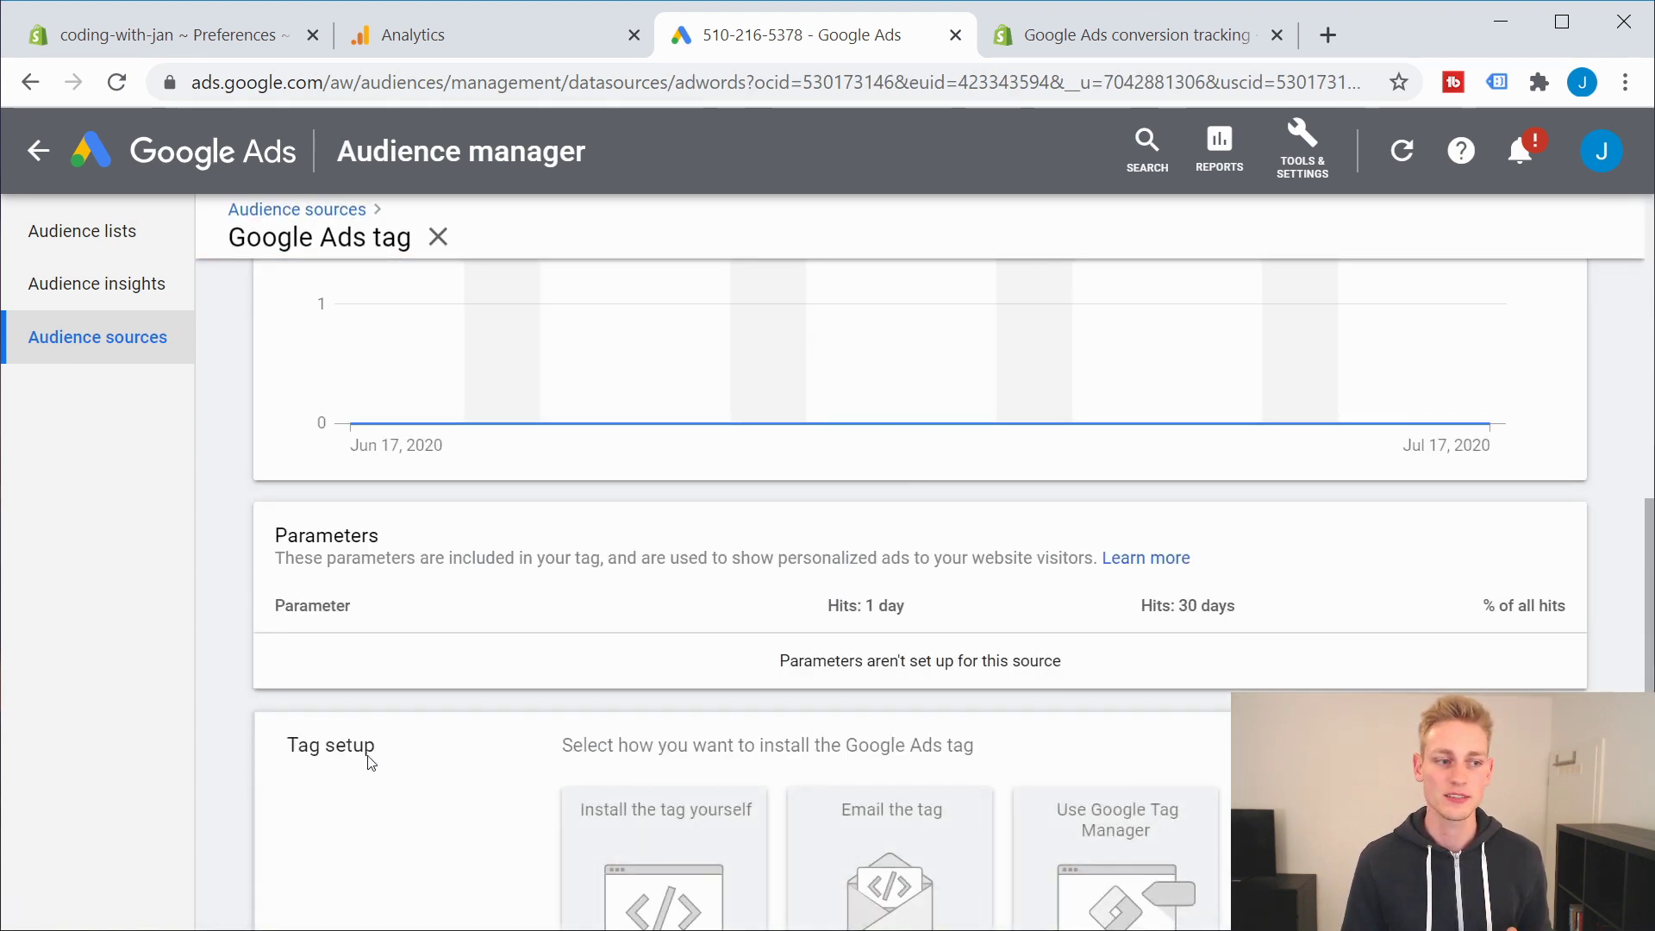
scroll(306, 733, down, 3)
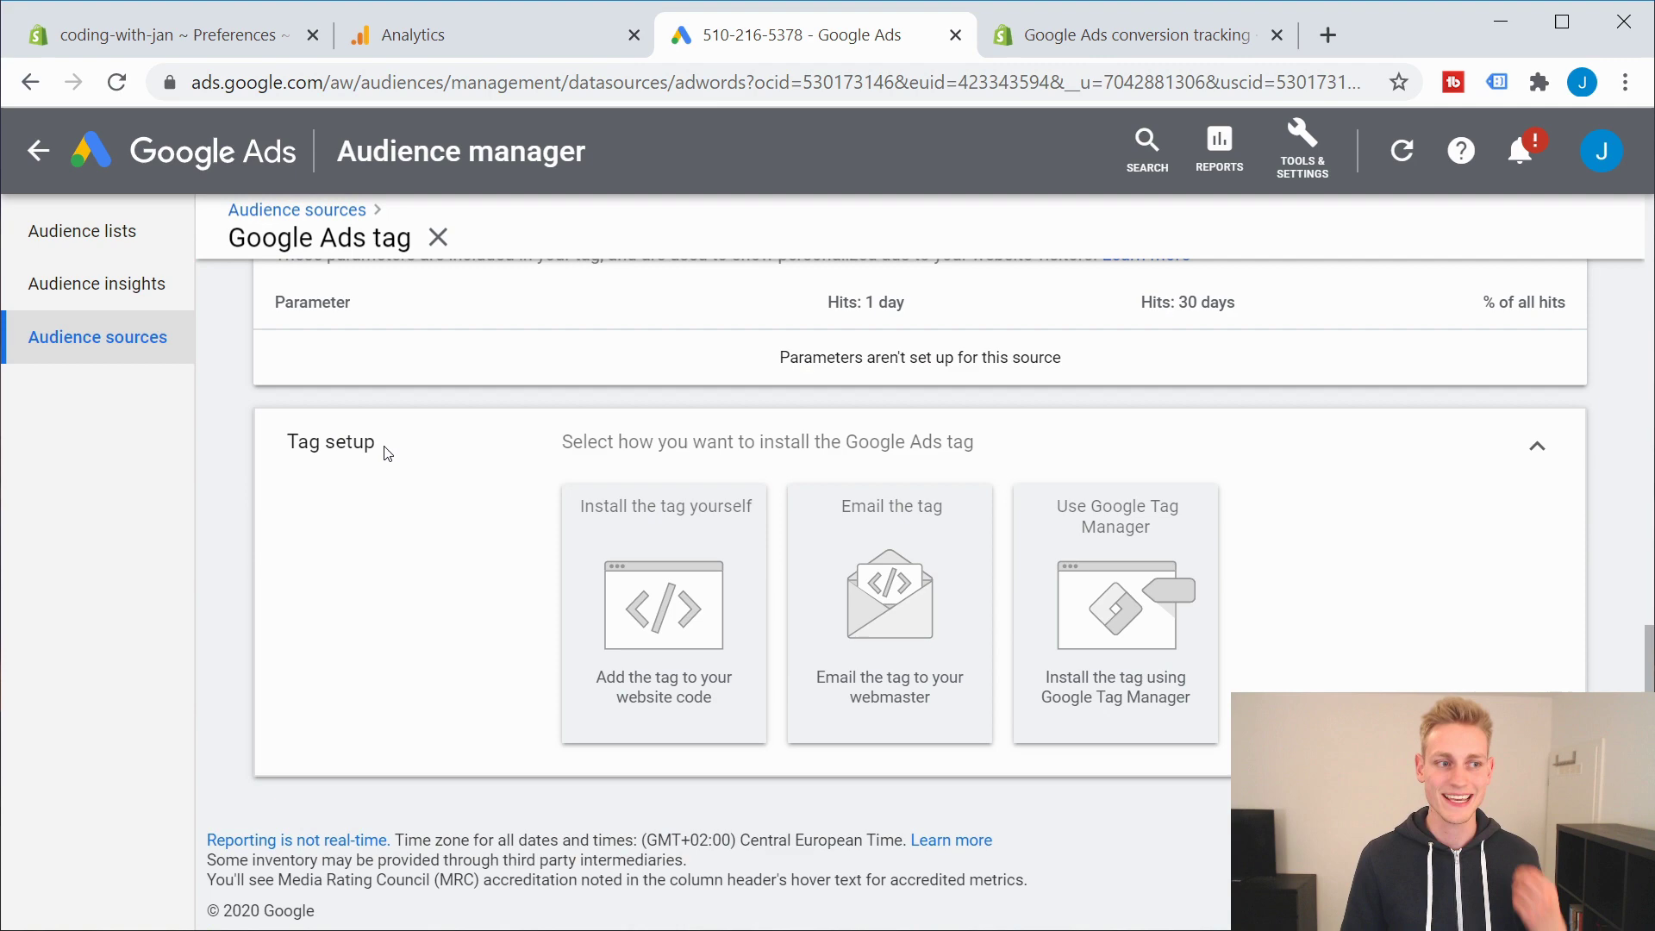
click(656, 568)
scroll(730, 465, down, 5)
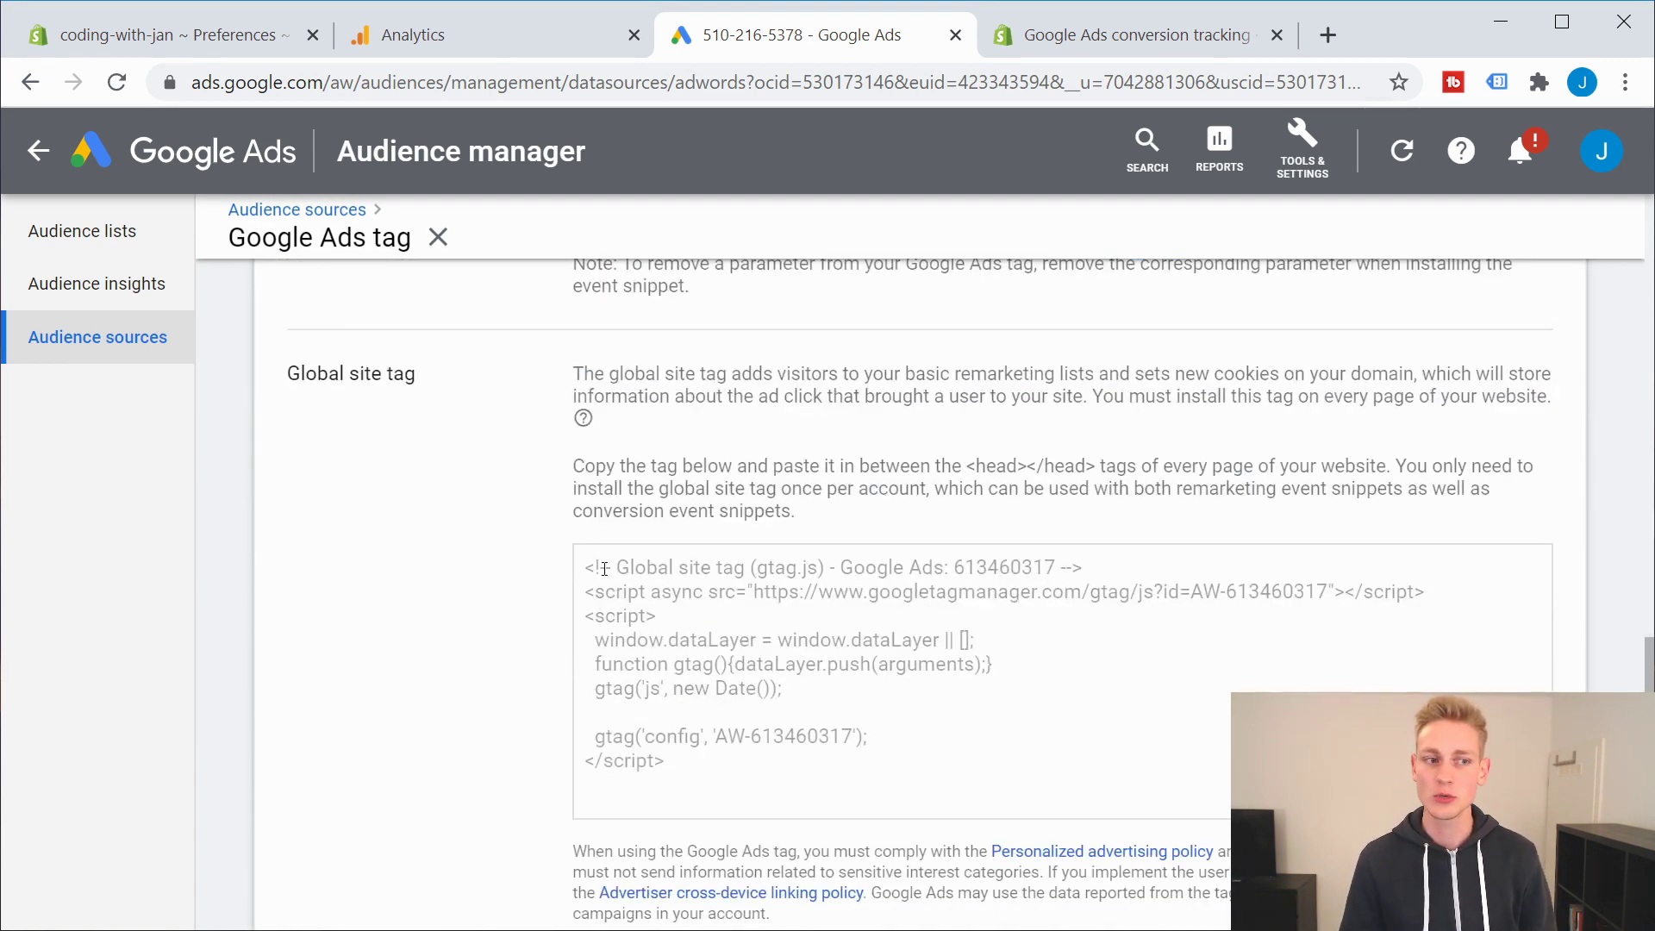
drag(673, 767, 582, 571)
Show the Google Tag Manager install instructions with the account's conversion ID
scroll(768, 603, up, 2)
scroll(766, 594, down, 5)
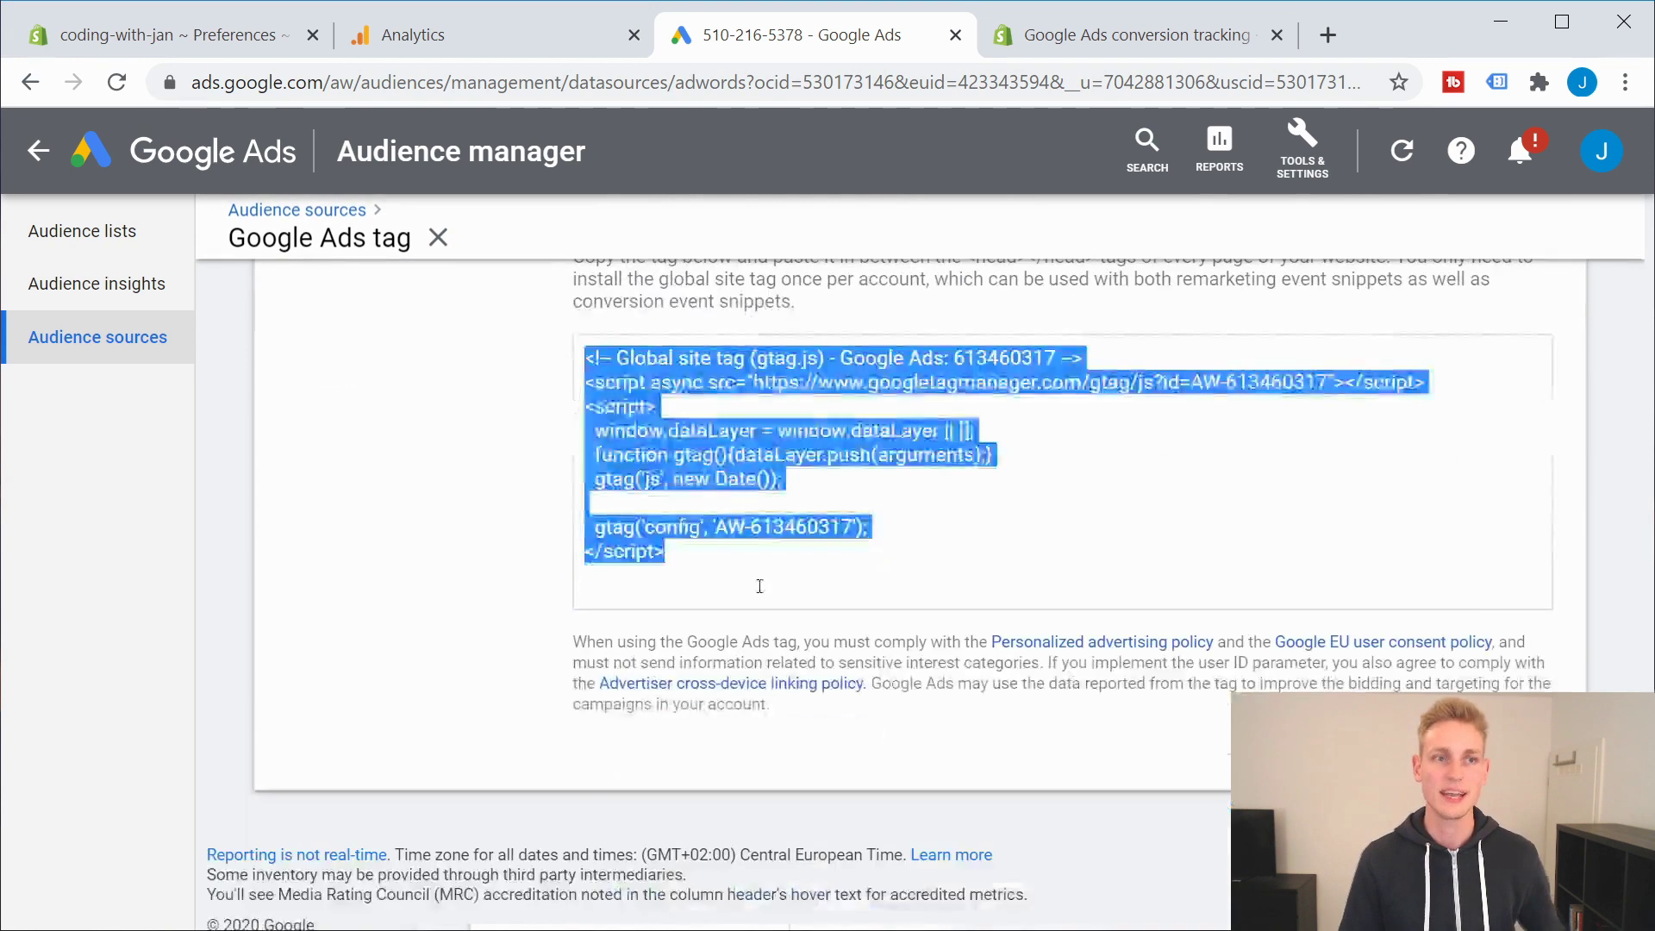
scroll(764, 590, up, 2)
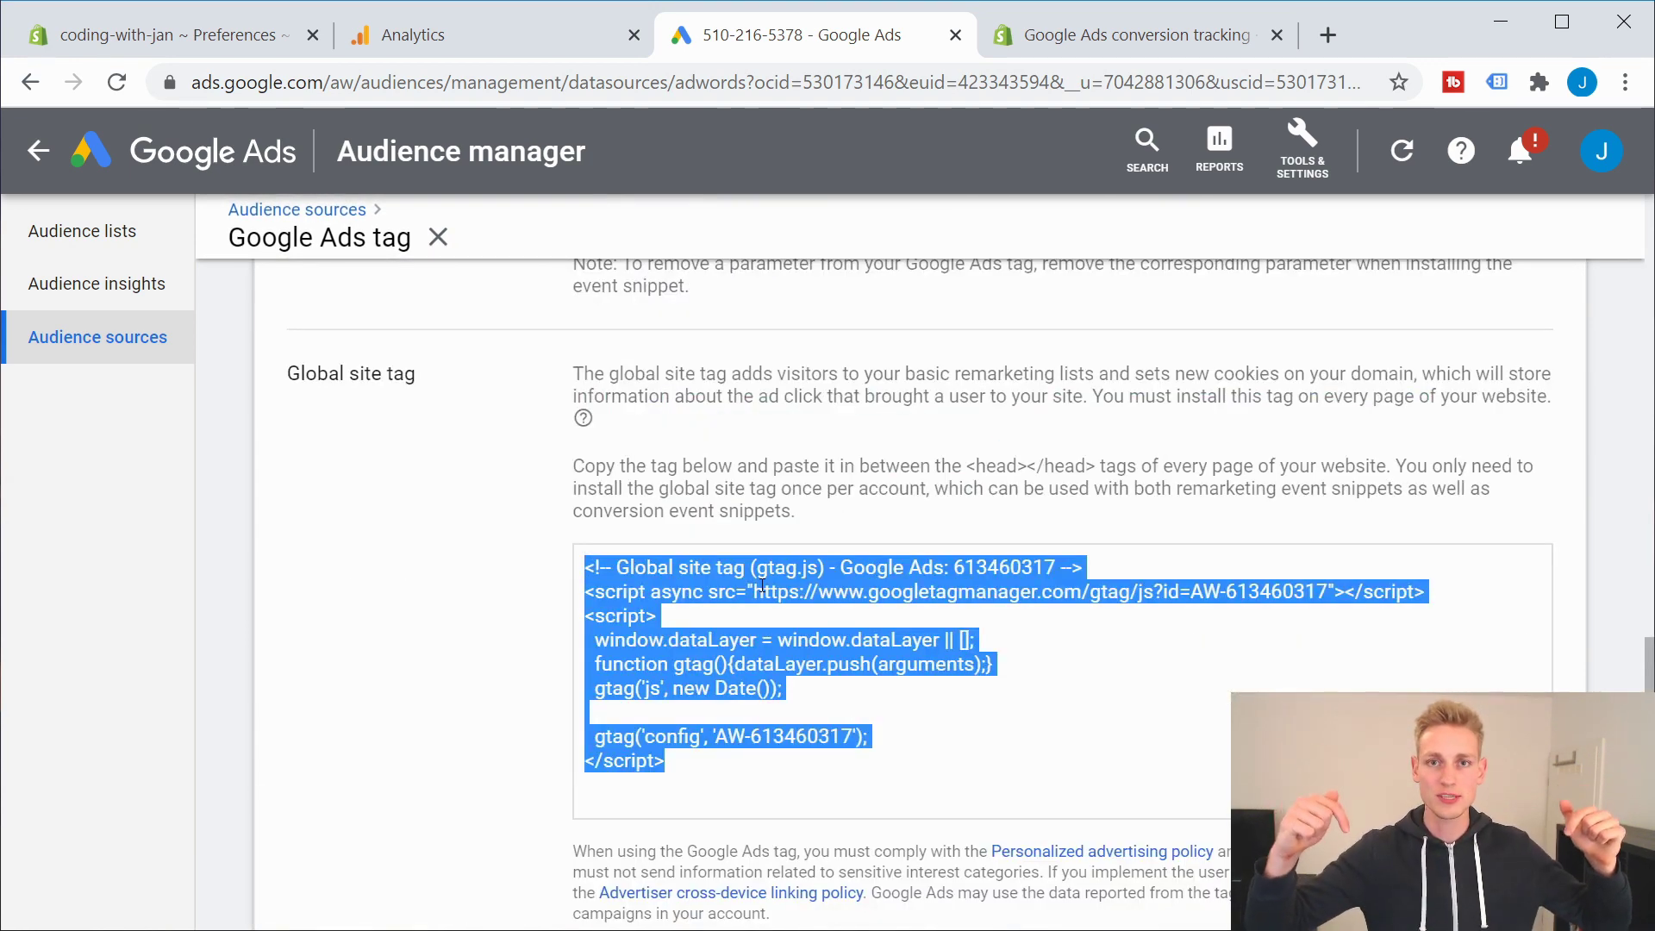
scroll(962, 539, up, 5)
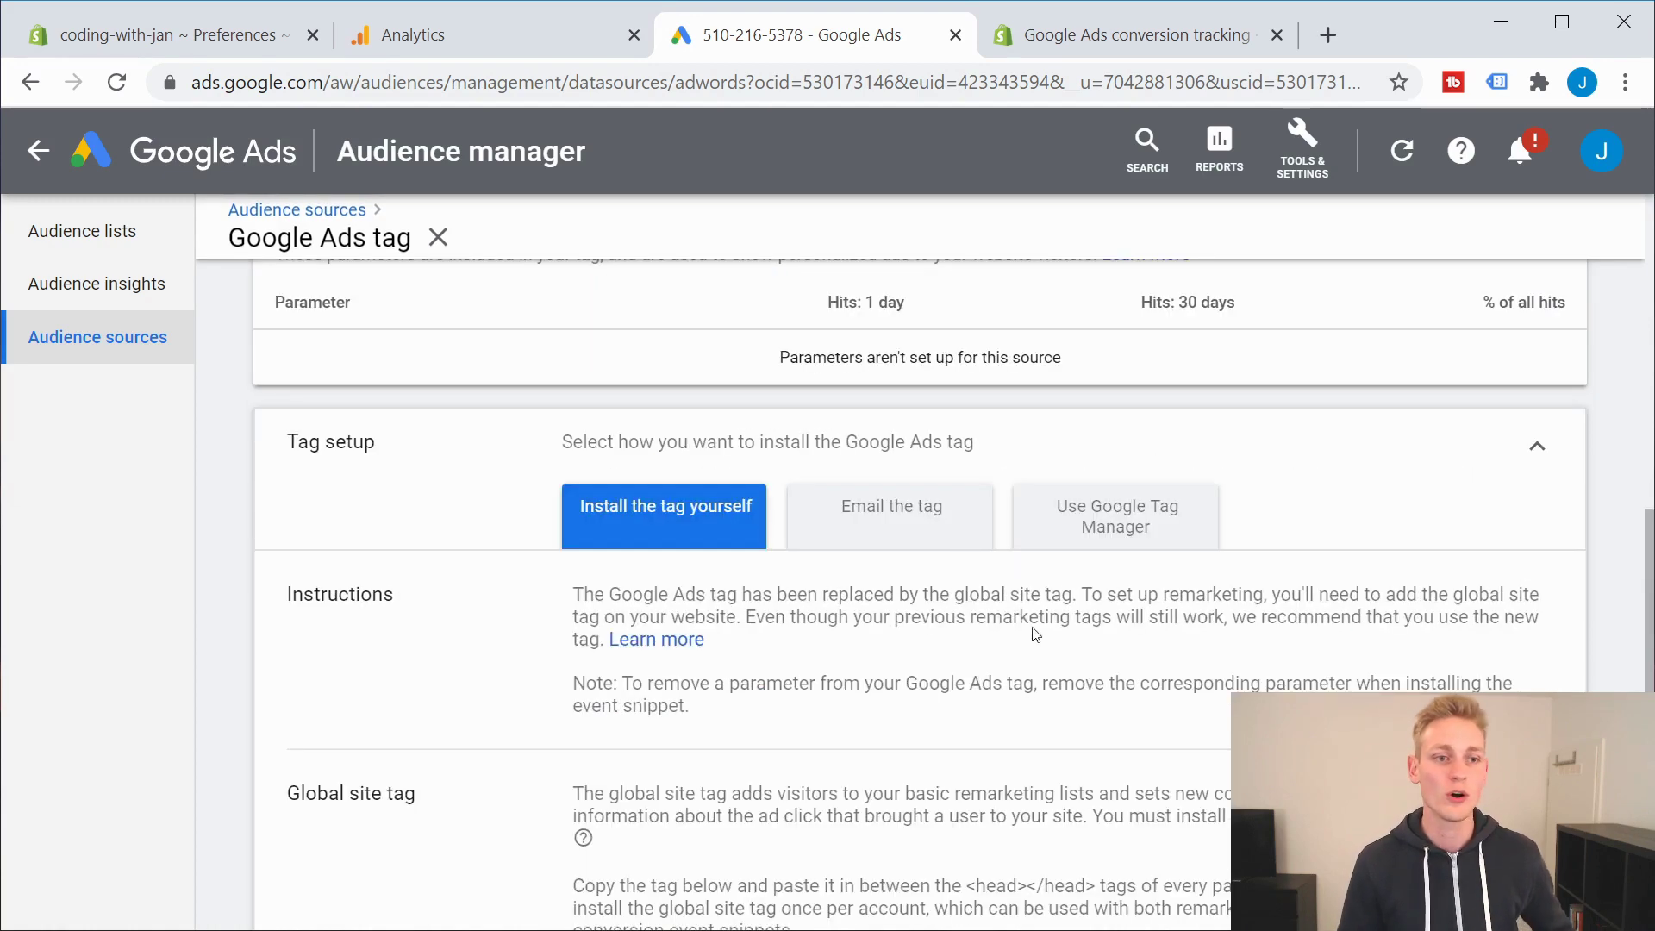
click(1139, 531)
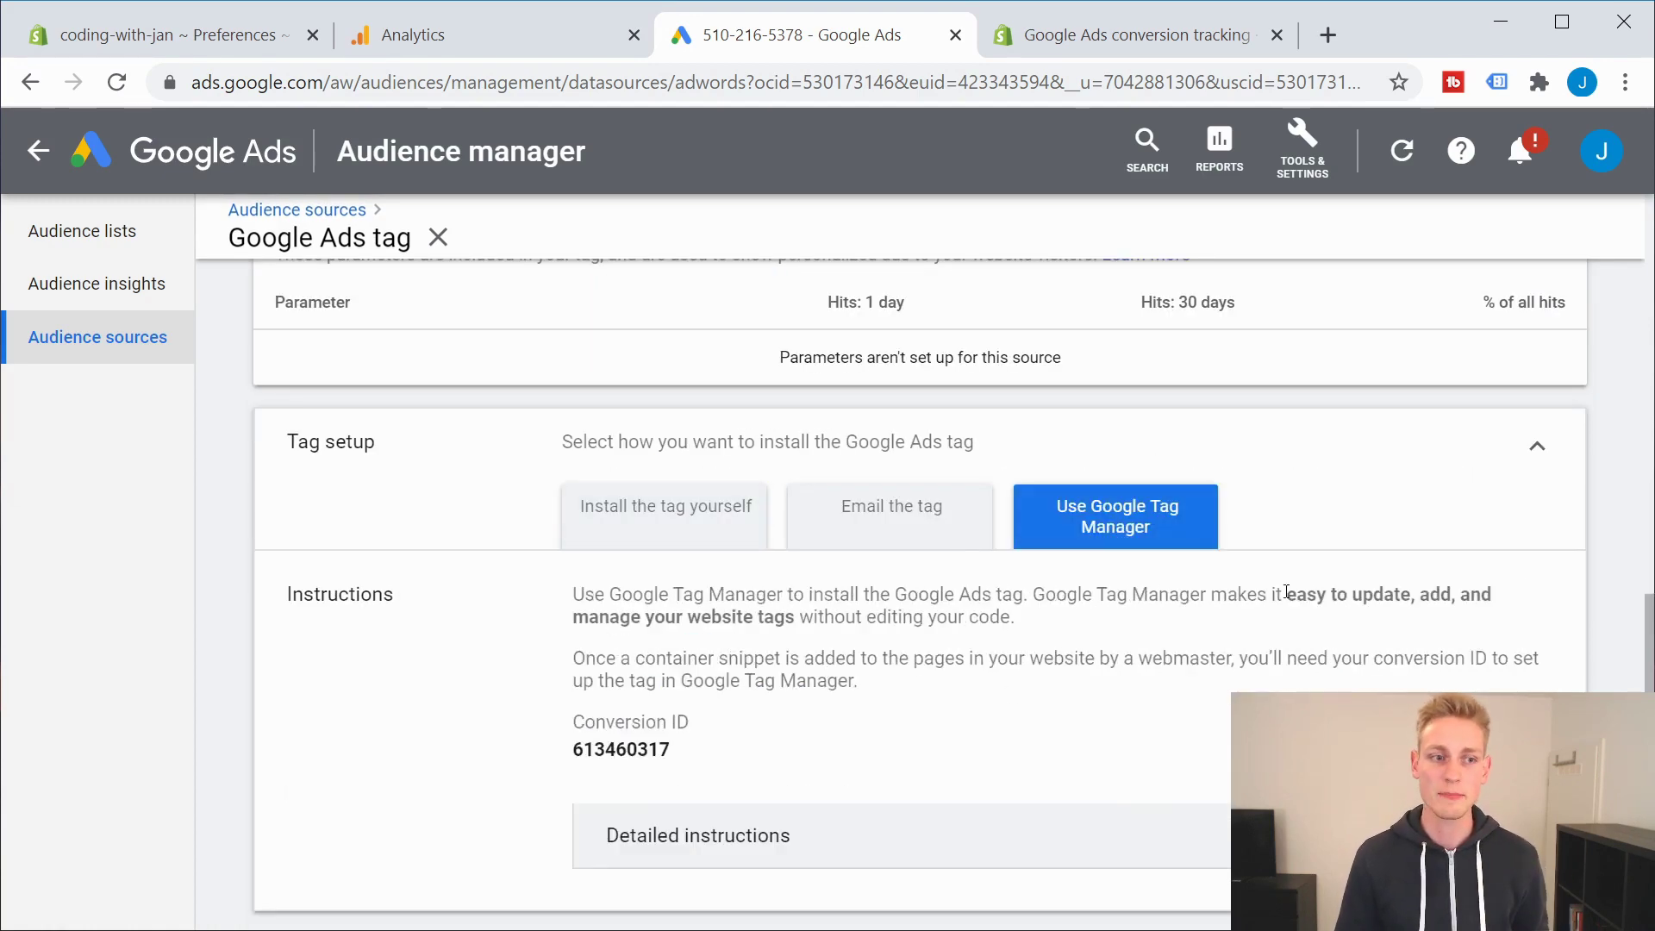